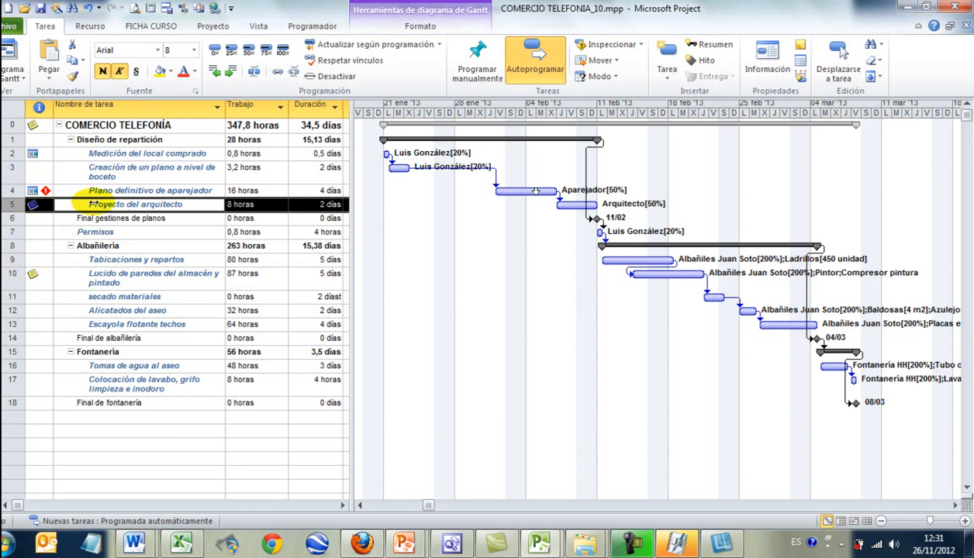
- Show the resource sheet and read the note attached to the Pintor resource
left_click(257, 27)
left_click(252, 60)
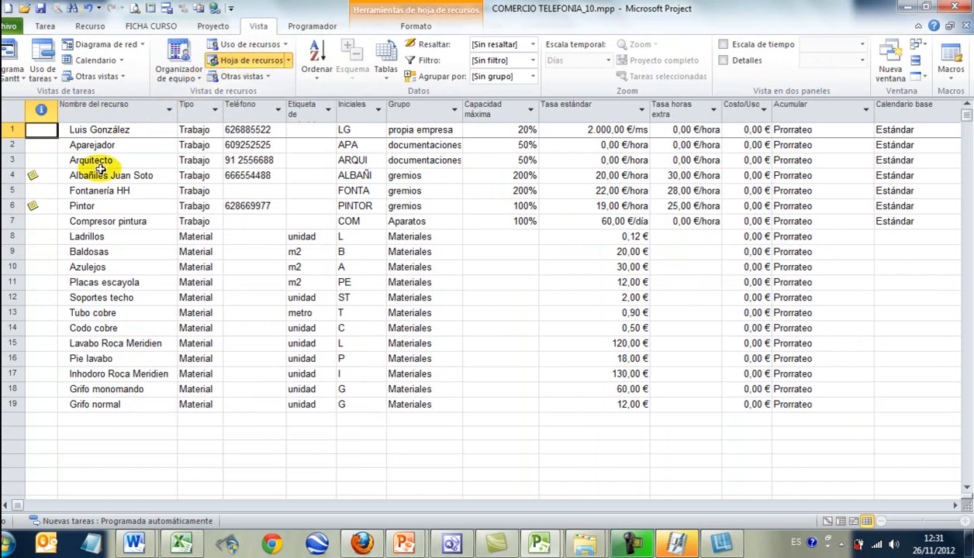
double_click(87, 206)
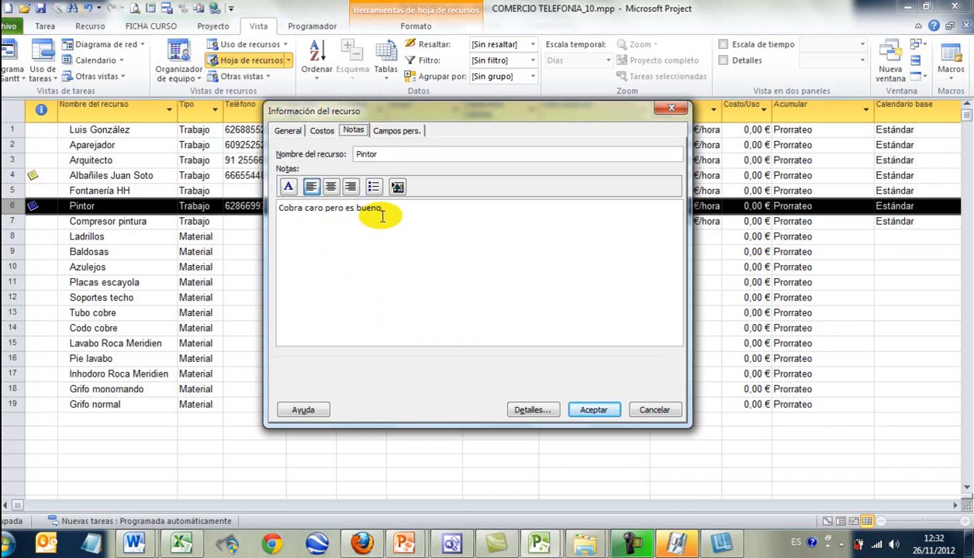
left_click(665, 415)
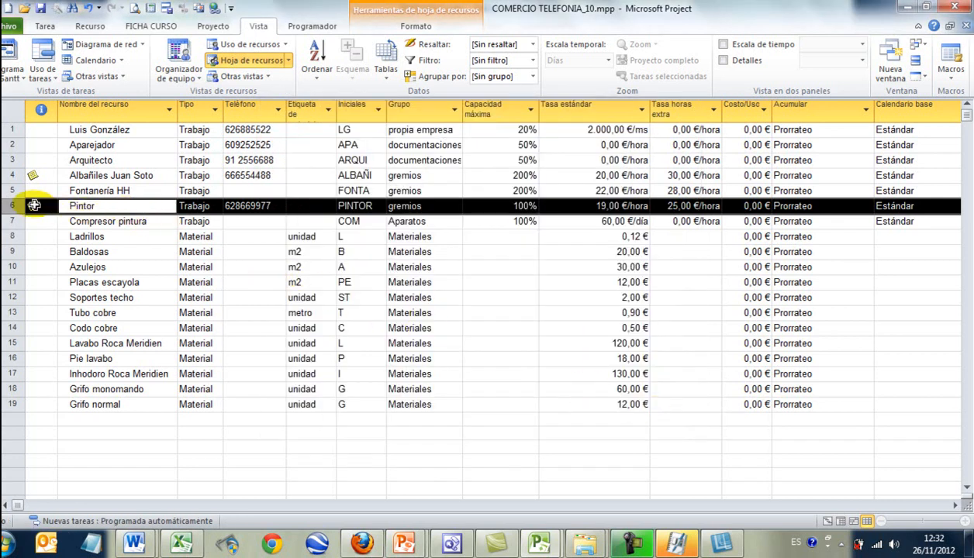
mouse_move(34, 206)
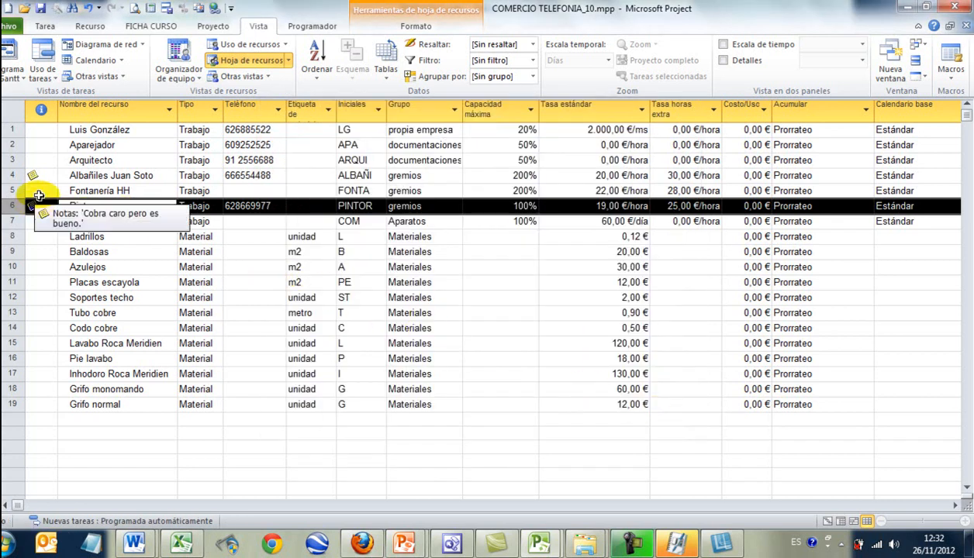
- Show the task usage view and read the Pintor assignment note under Lucido de paredes del almacén y pintado
left_click(89, 28)
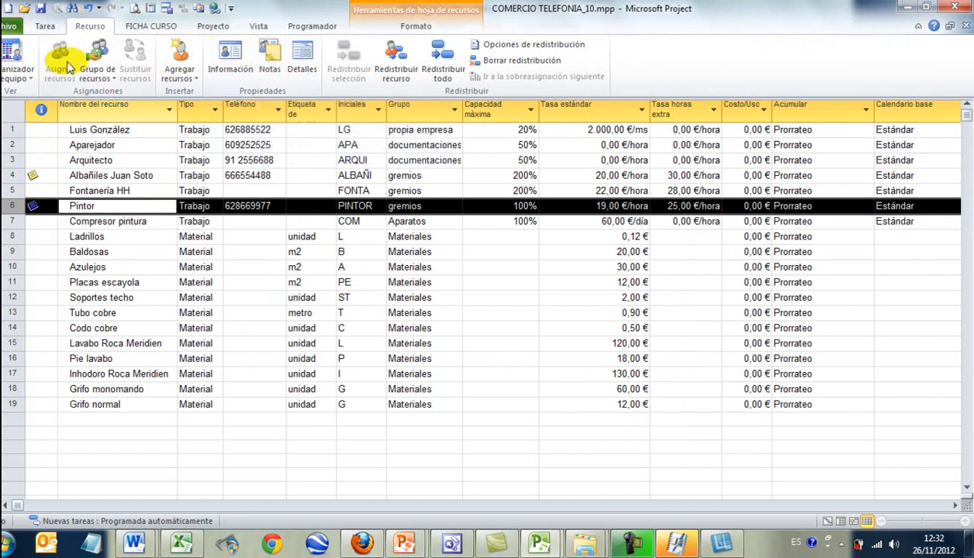
left_click(45, 28)
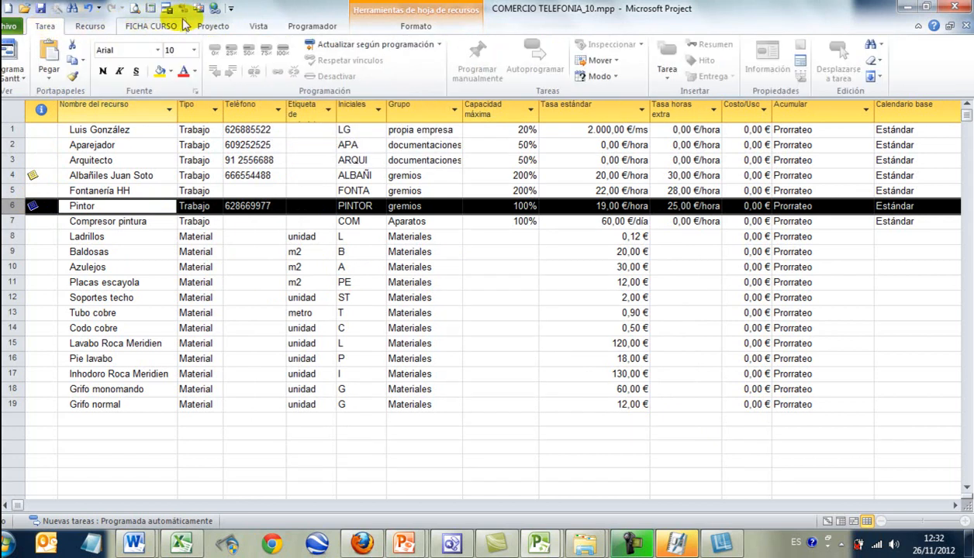
left_click(258, 26)
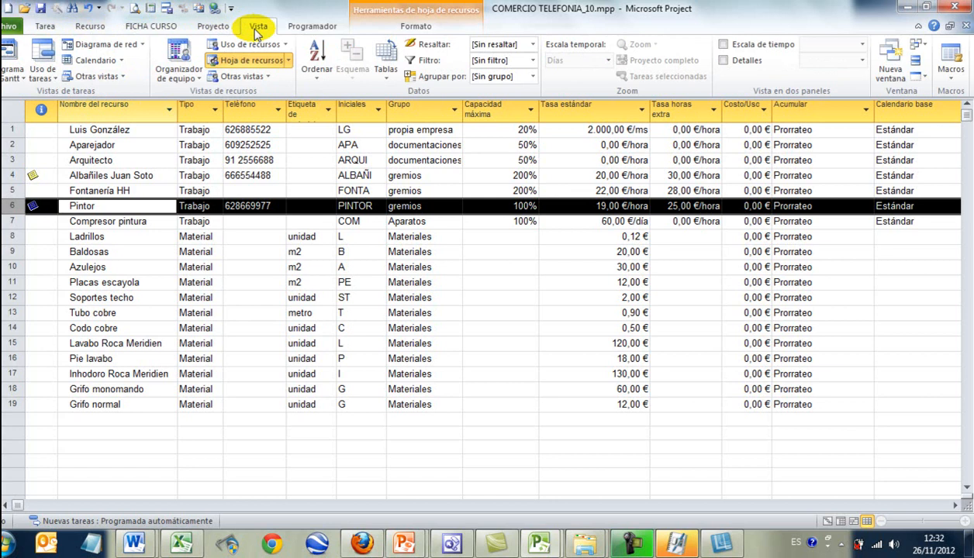
left_click(42, 51)
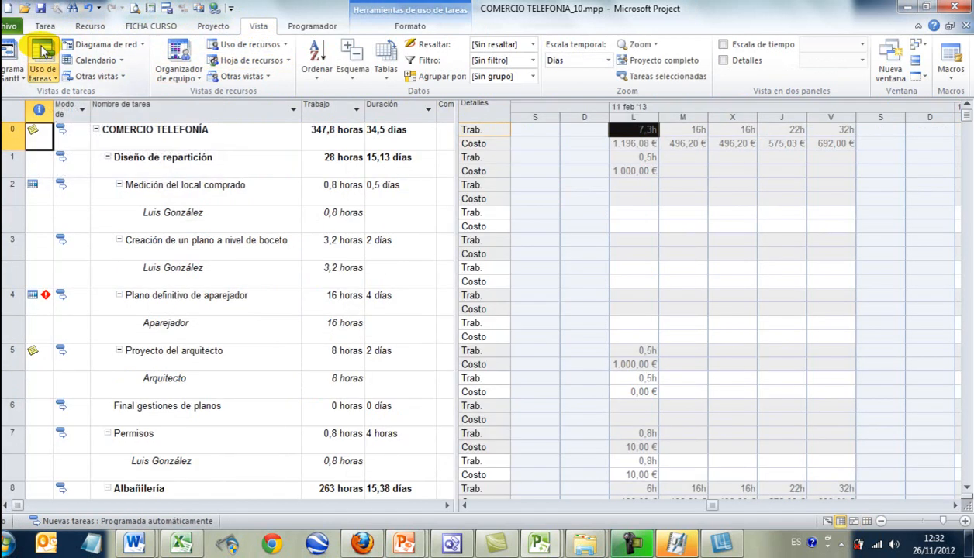
scroll(155, 349, "down", 3)
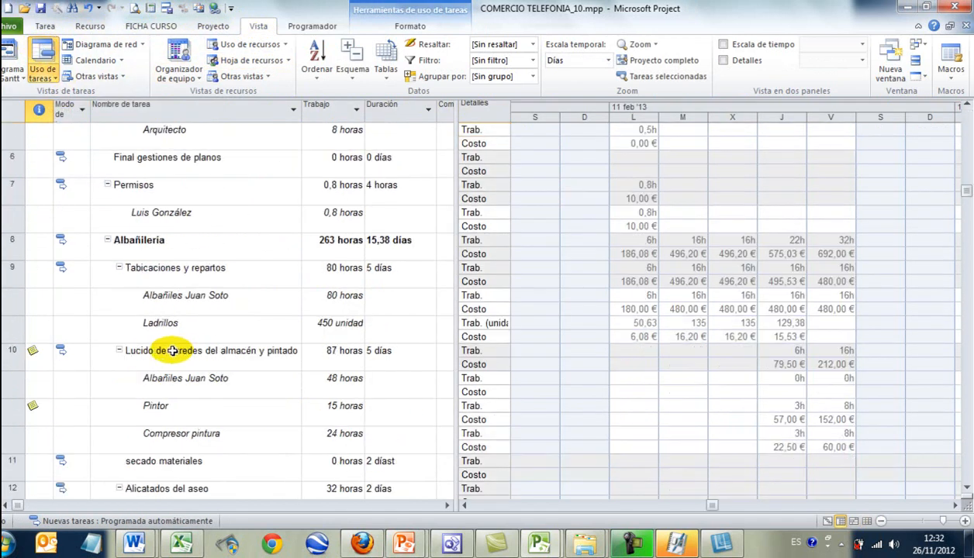
left_click(182, 405)
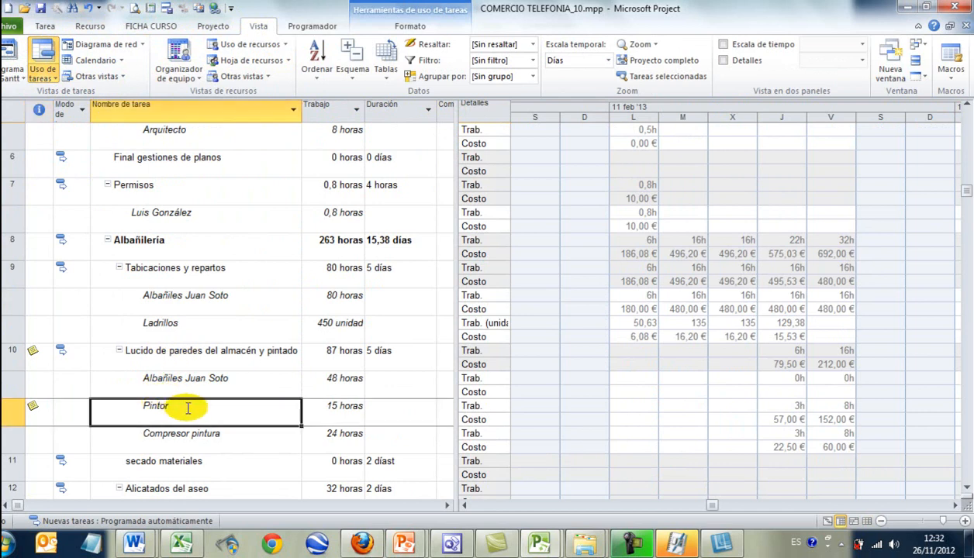
mouse_move(31, 405)
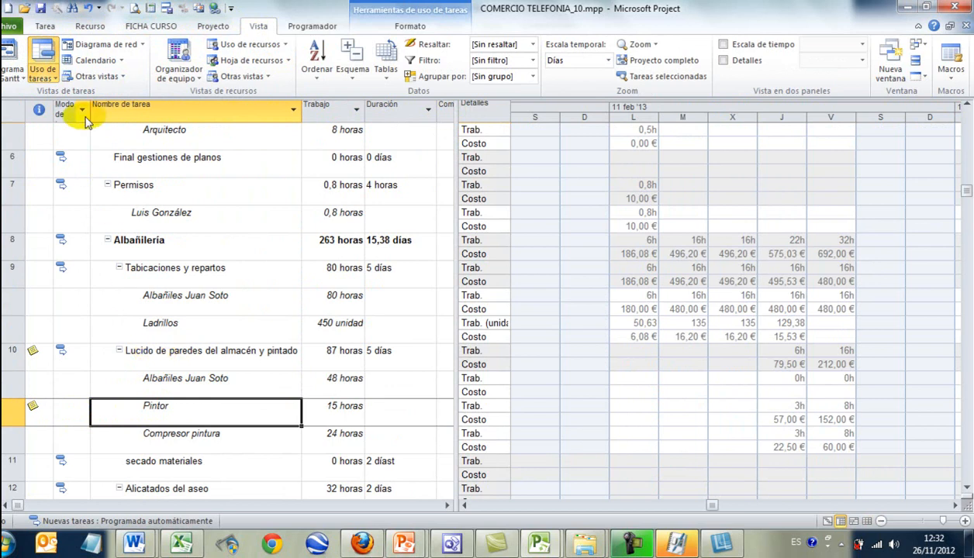
double_click(146, 411)
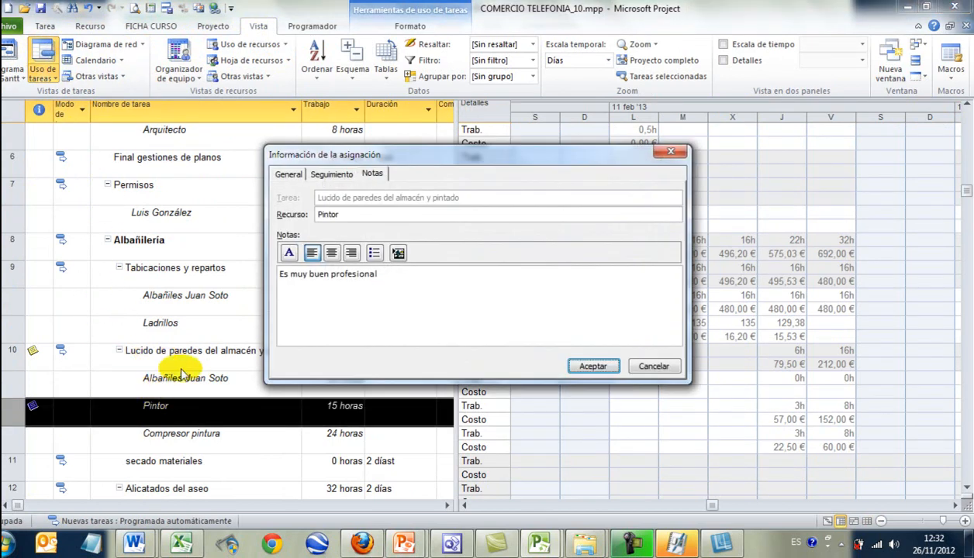
left_click_drag(335, 159, 347, 145)
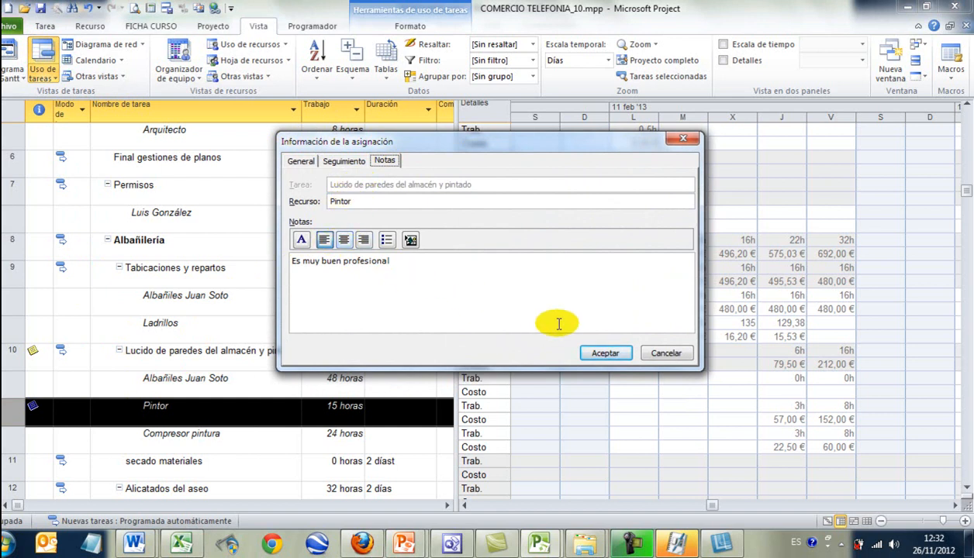
left_click(657, 354)
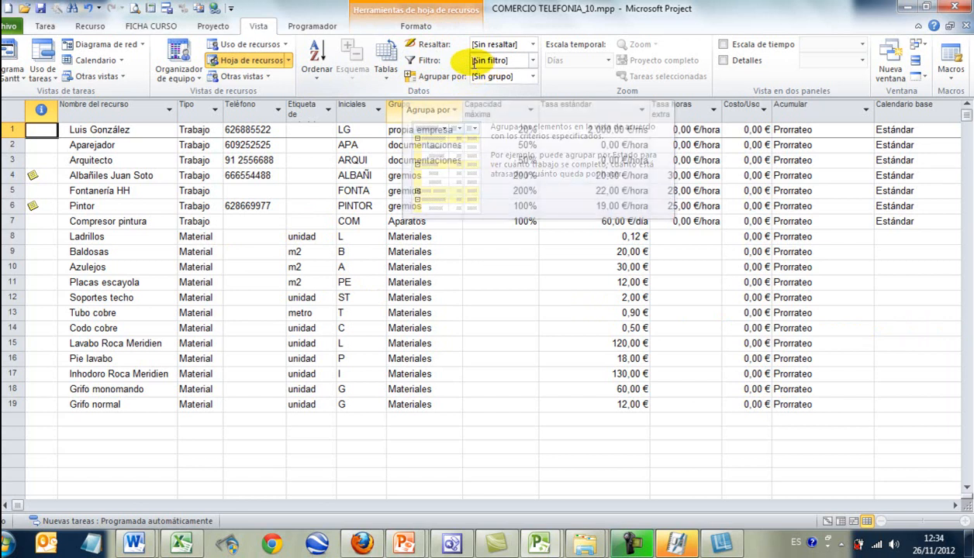
- Examine the additional task and resource filters available for the resource sheet, including Con costo mayor que
left_click(532, 62)
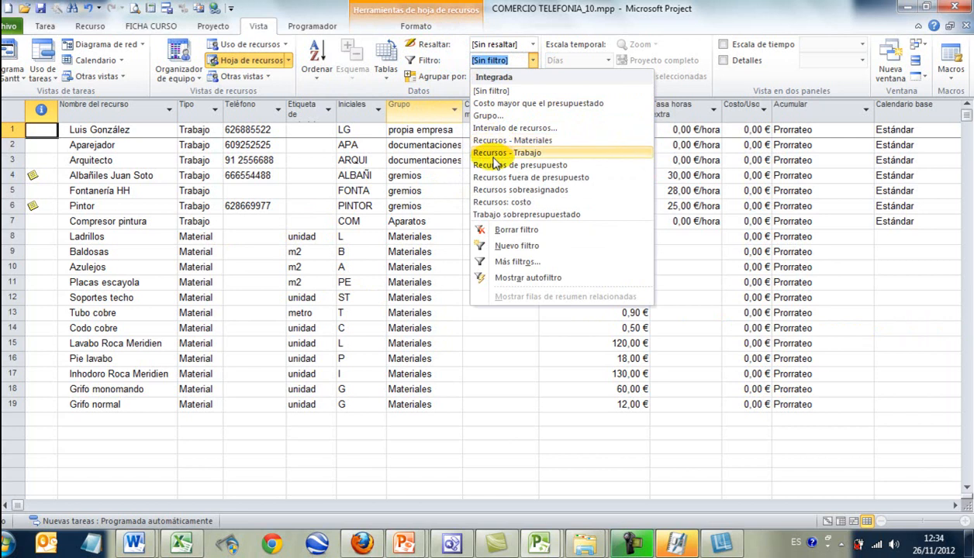
left_click(506, 264)
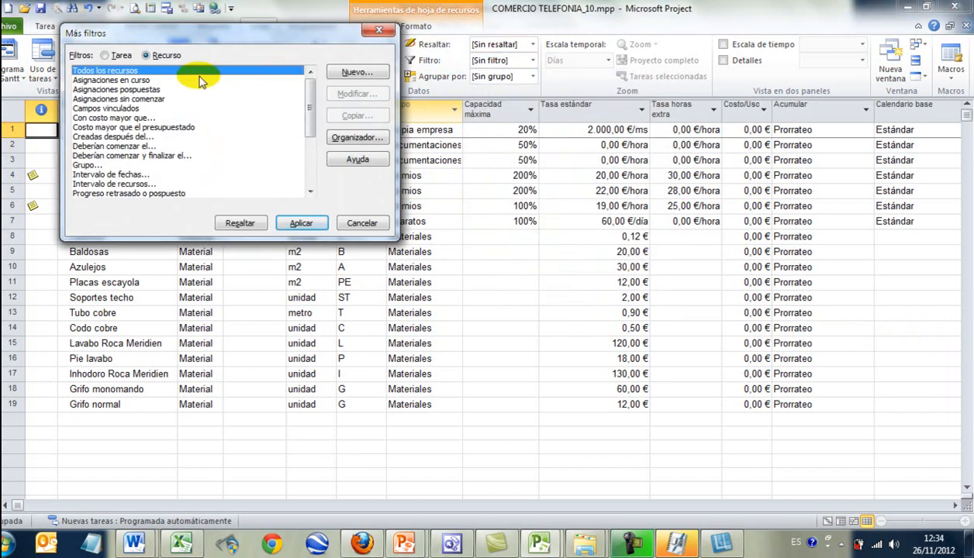
left_click(105, 55)
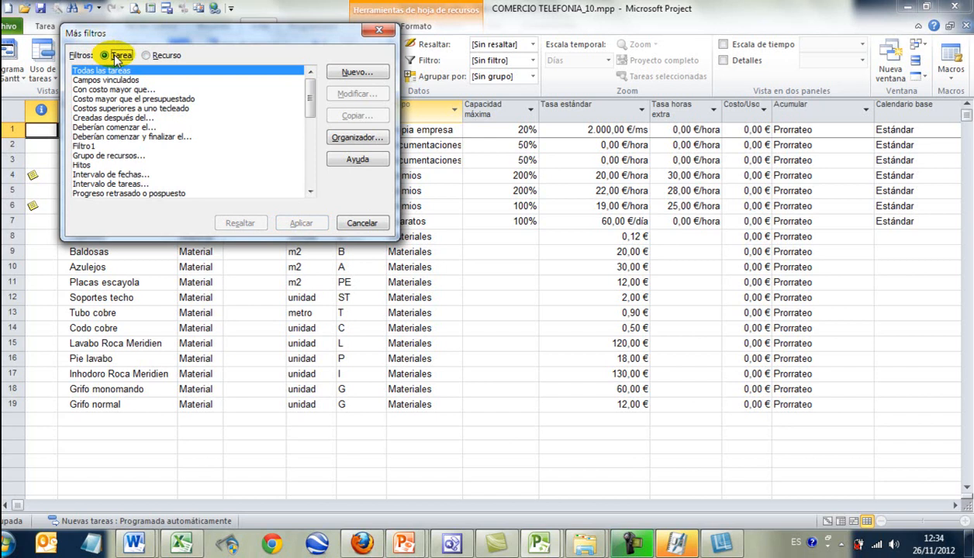
left_click(125, 90)
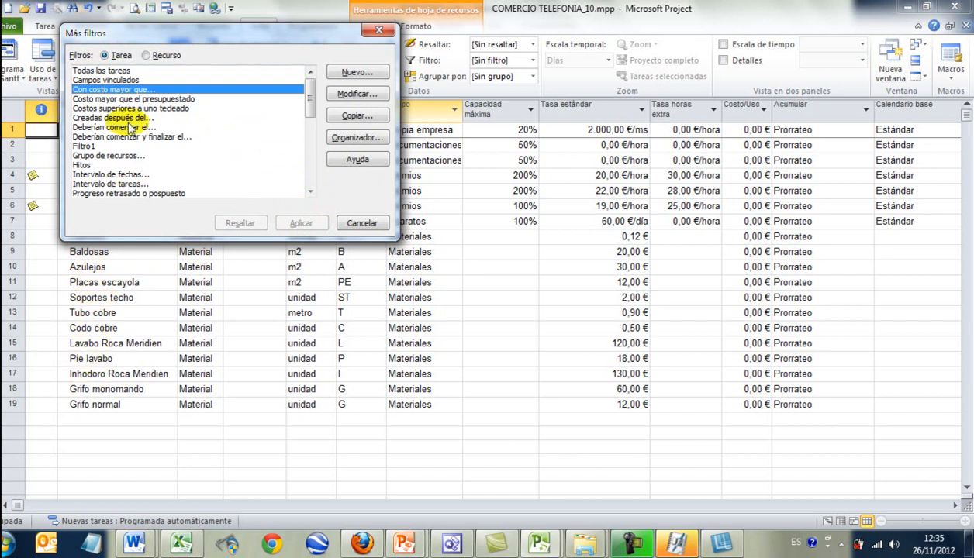
left_click(147, 56)
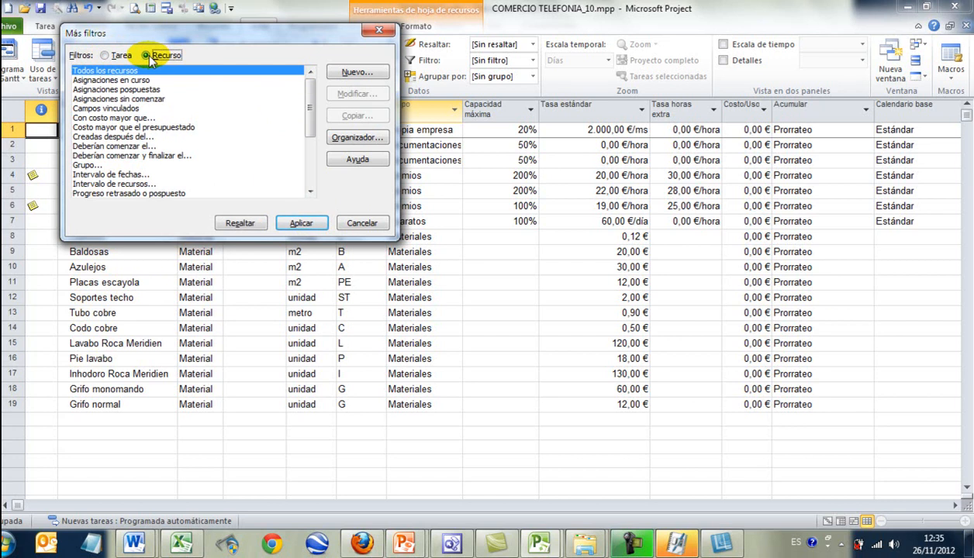
left_click(124, 119)
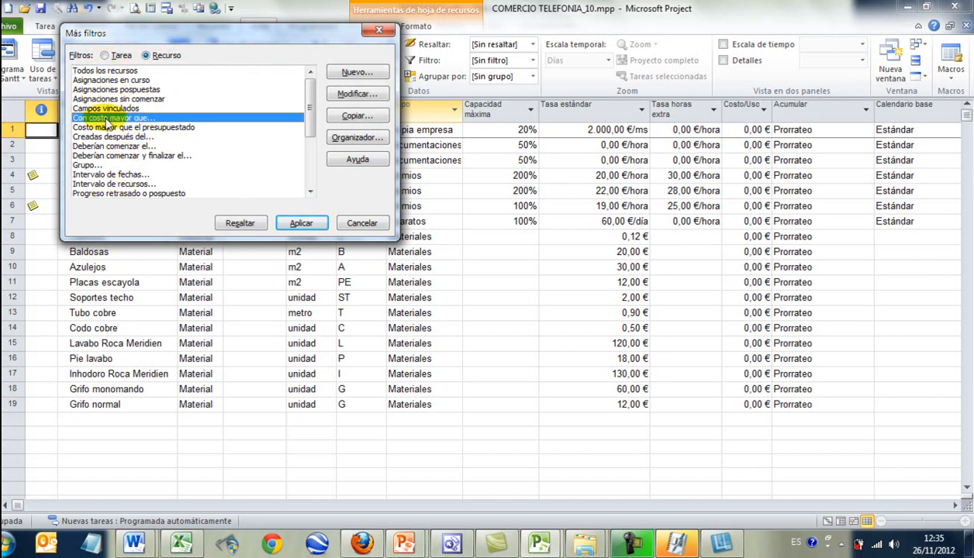
left_click_drag(107, 41, 236, 62)
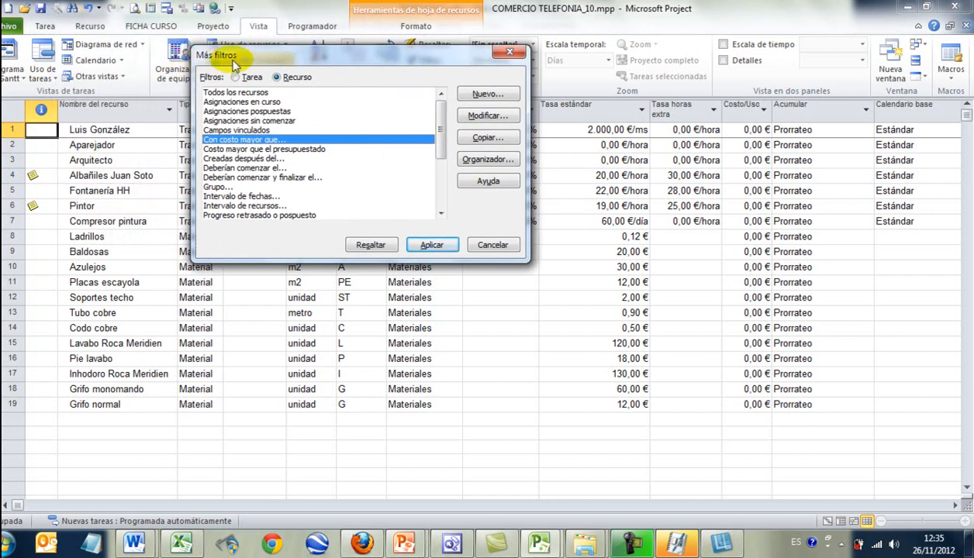
left_click(486, 245)
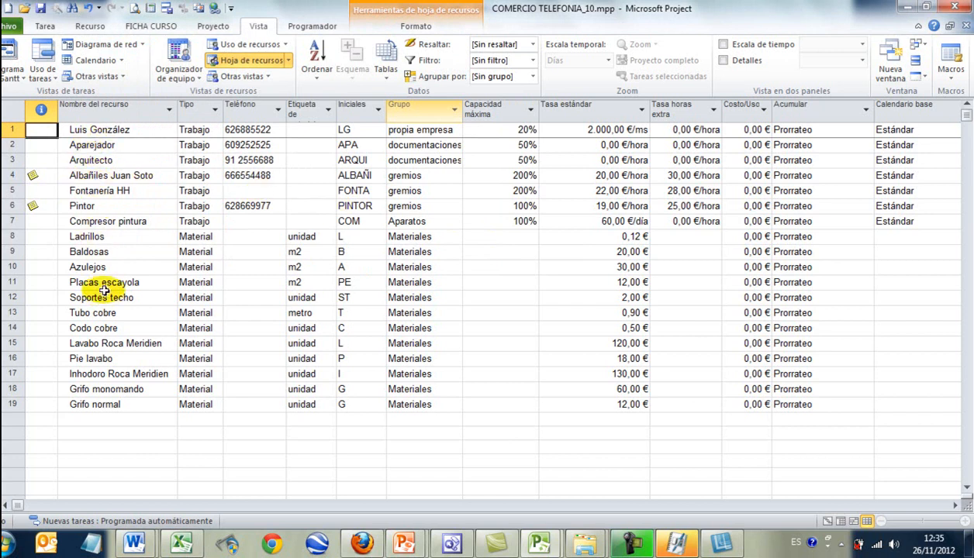
- Group the resource sheet by Grupo de recursos, and collapse and re-expand the Materiales group
left_click(533, 77)
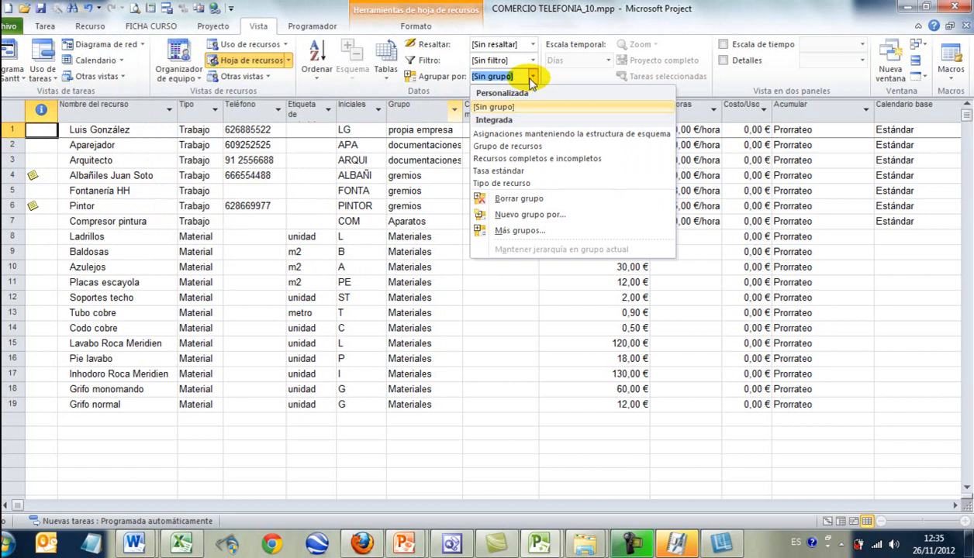
left_click(534, 62)
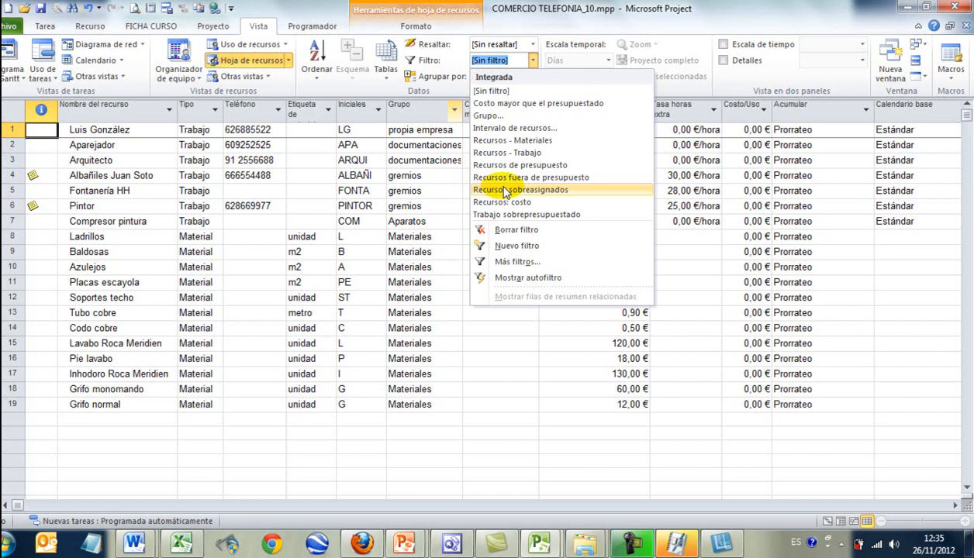
left_click(432, 80)
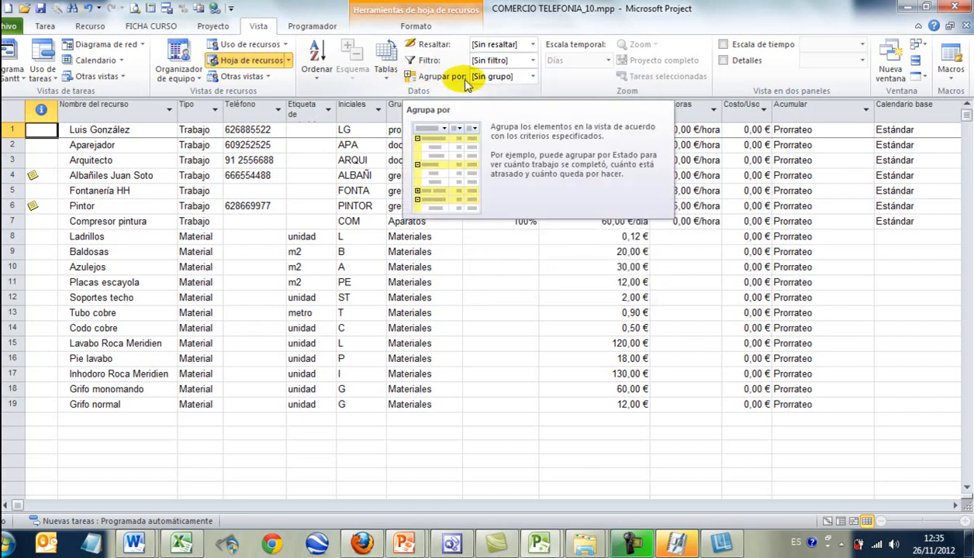
left_click(533, 77)
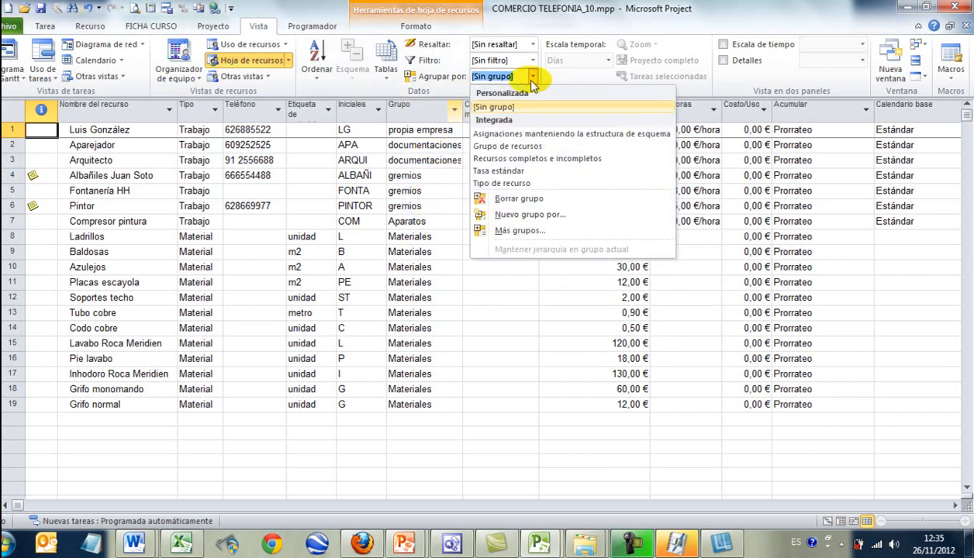
left_click(495, 149)
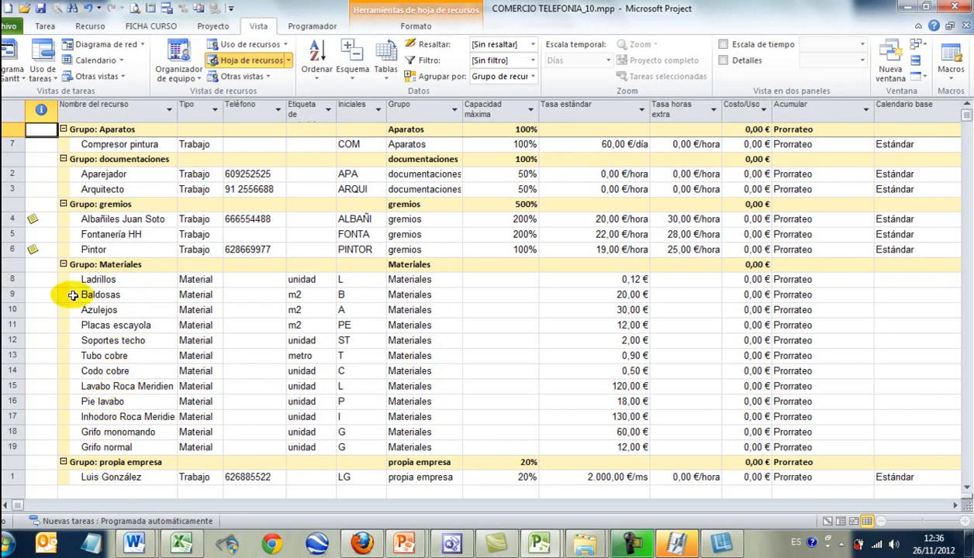
left_click(64, 264)
left_click(64, 265)
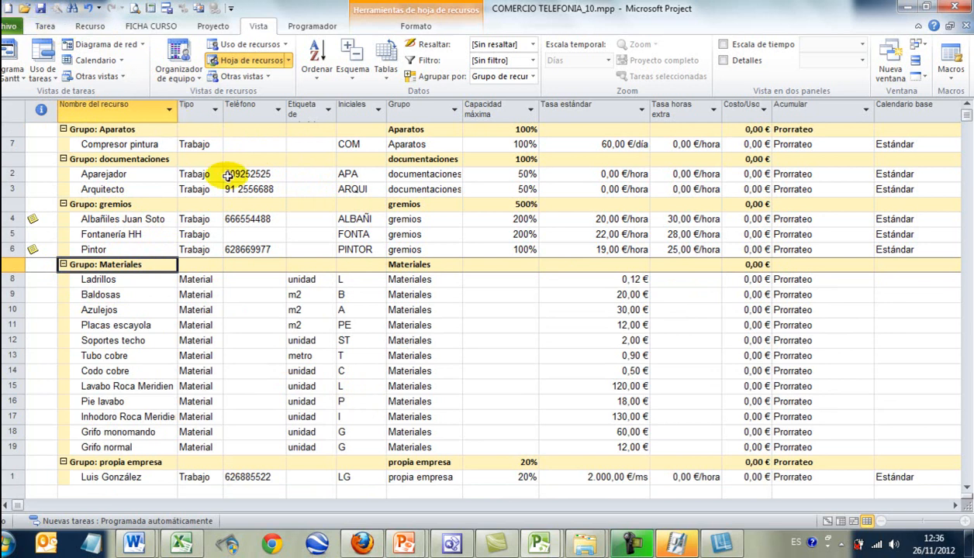
- Remove the grouping from the resource sheet and select the Fontanería HH resource
left_click(534, 77)
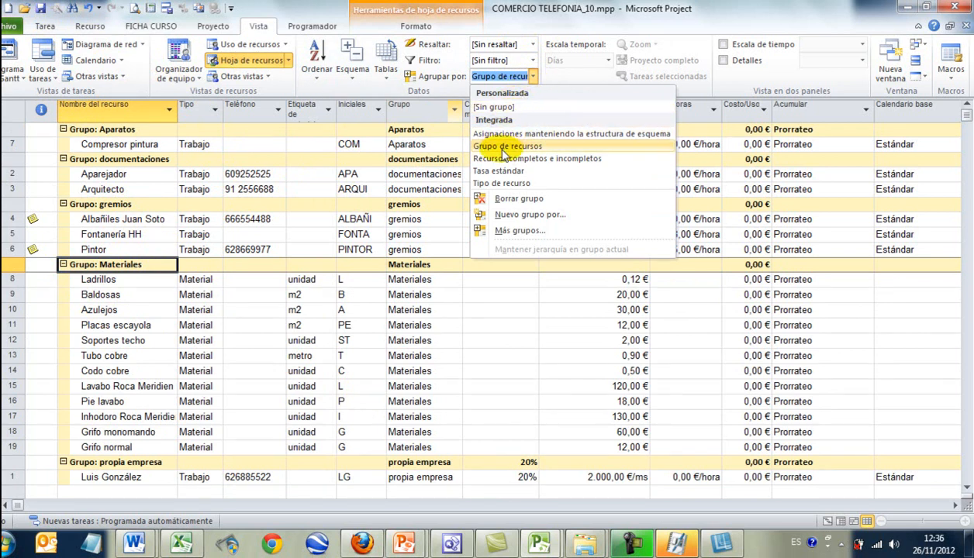
left_click(493, 107)
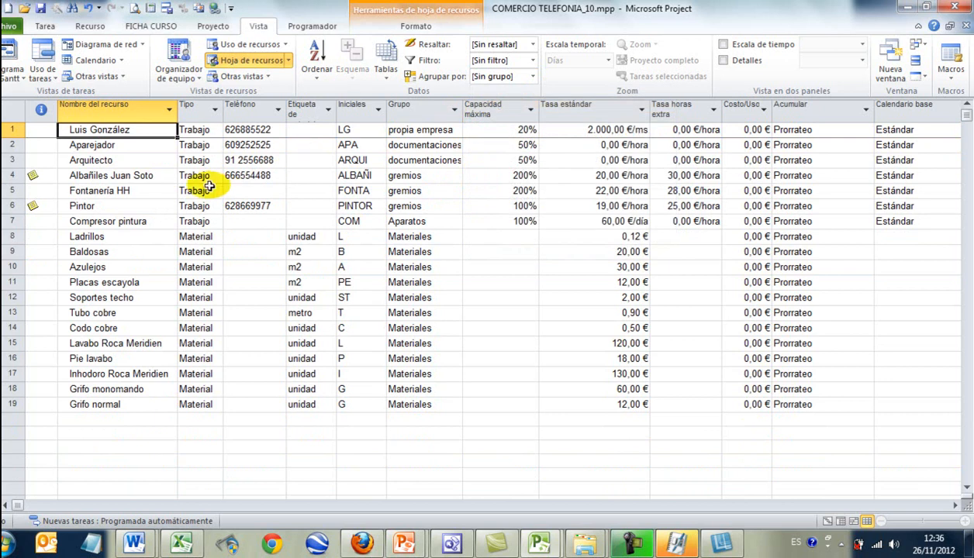
left_click(111, 189)
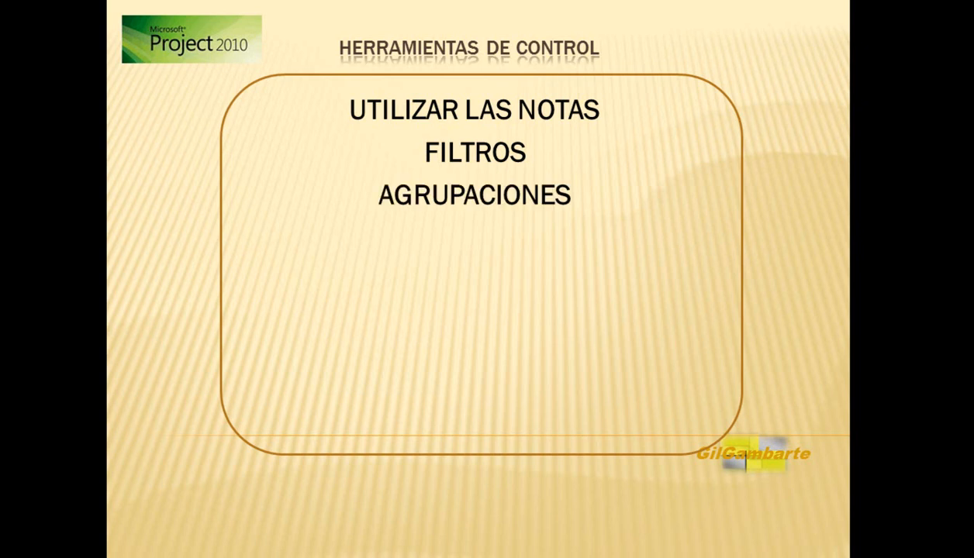
key("Right")
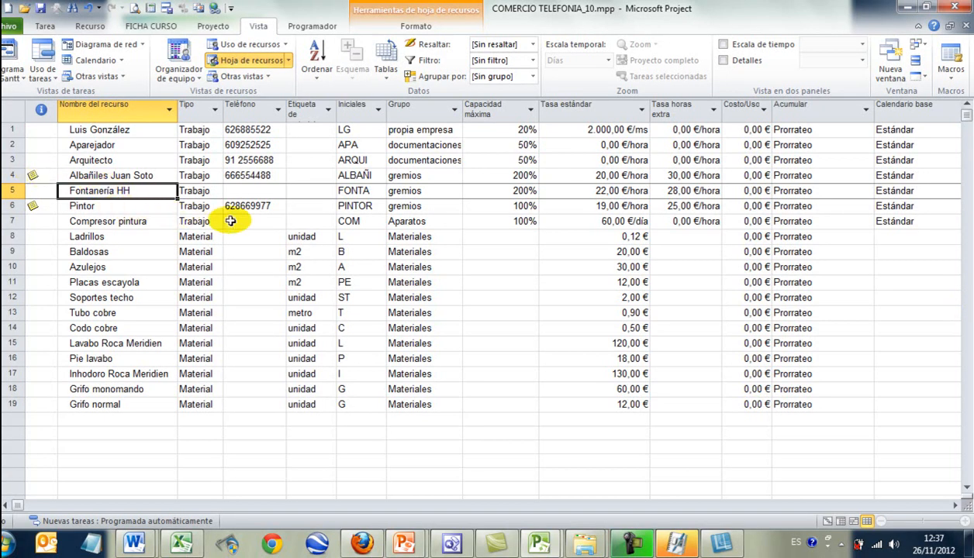
- Apply the Resumen table to the resource sheet and widen its Grupo column to show the full group names
left_click(390, 76)
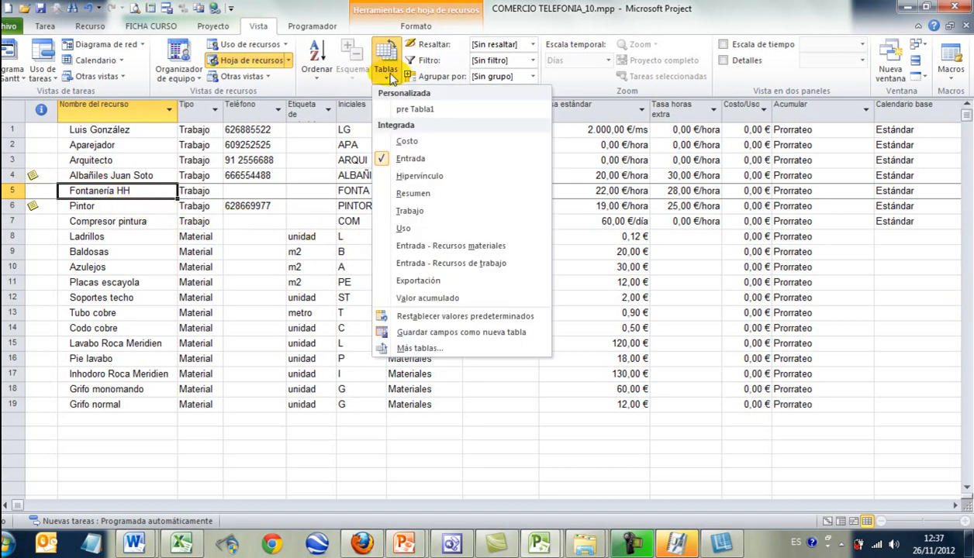
left_click(411, 193)
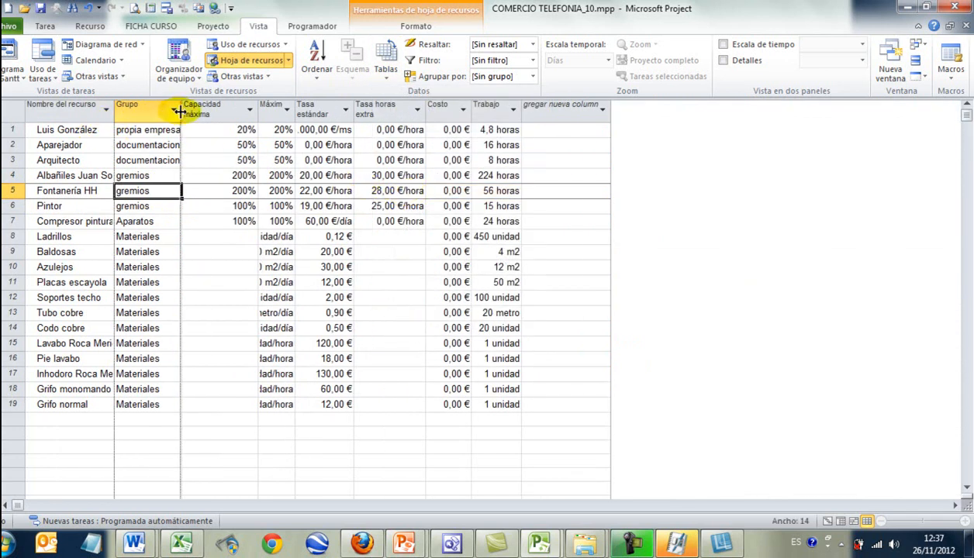
left_click_drag(181, 103, 212, 104)
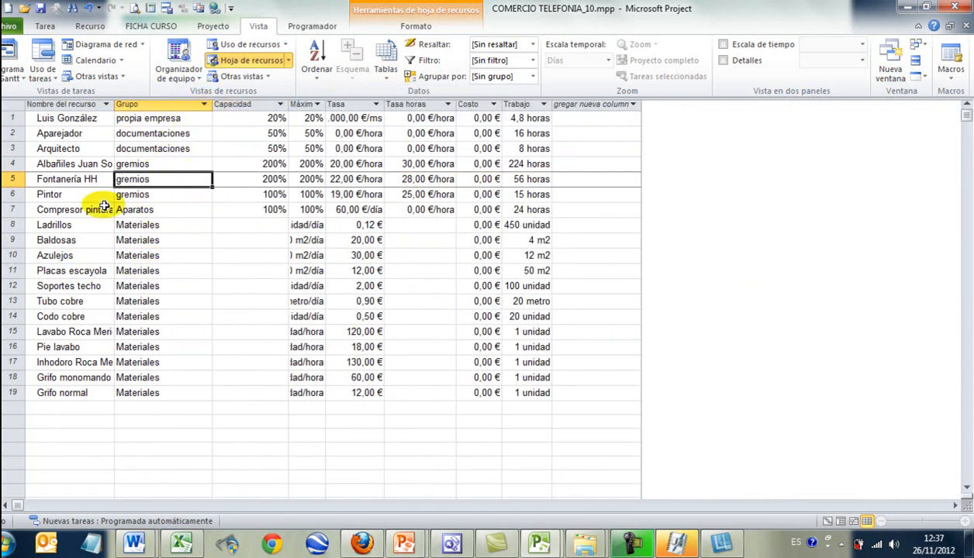
- Widen the Nombre del recurso, Máximo, Tasa estándar and Trabajo columns so their contents fit fully
left_click_drag(115, 104, 157, 104)
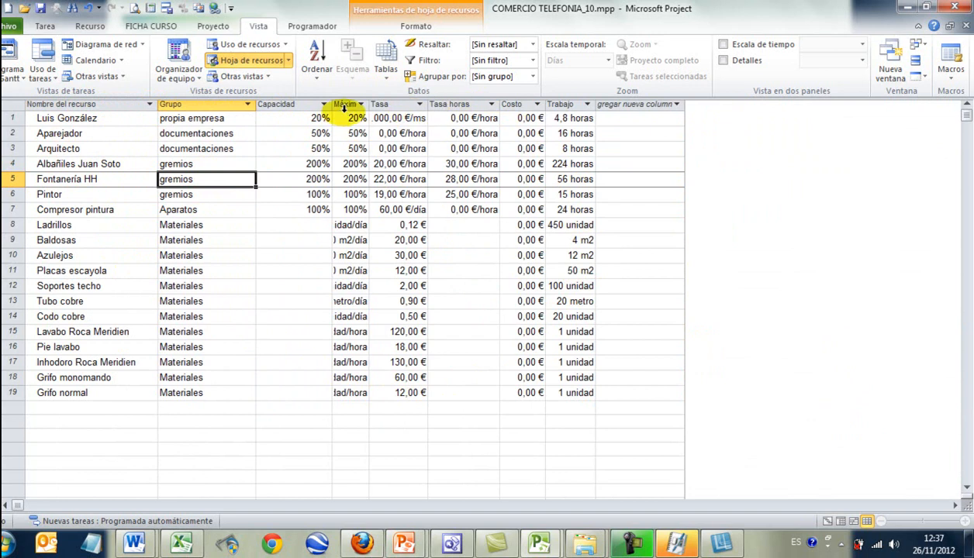
left_click_drag(369, 104, 404, 104)
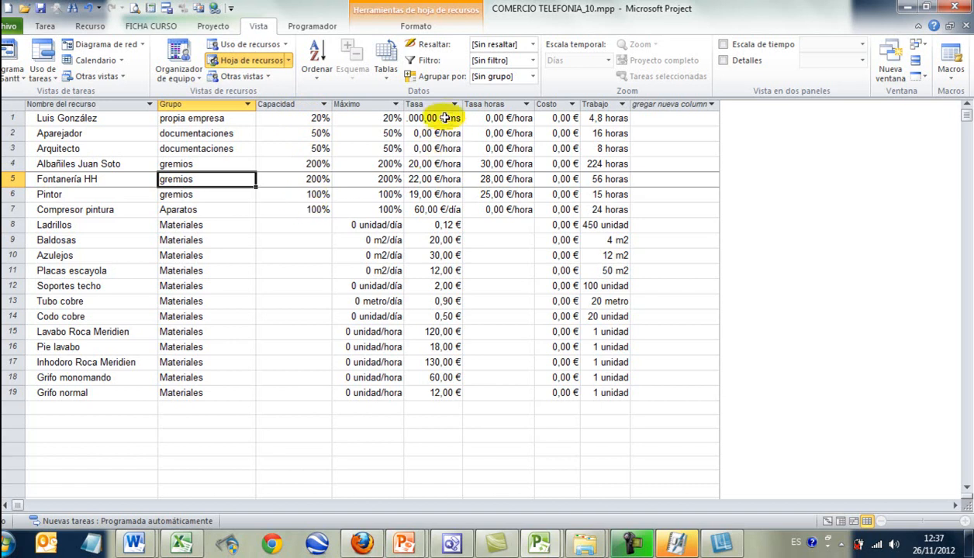
left_click_drag(463, 104, 491, 107)
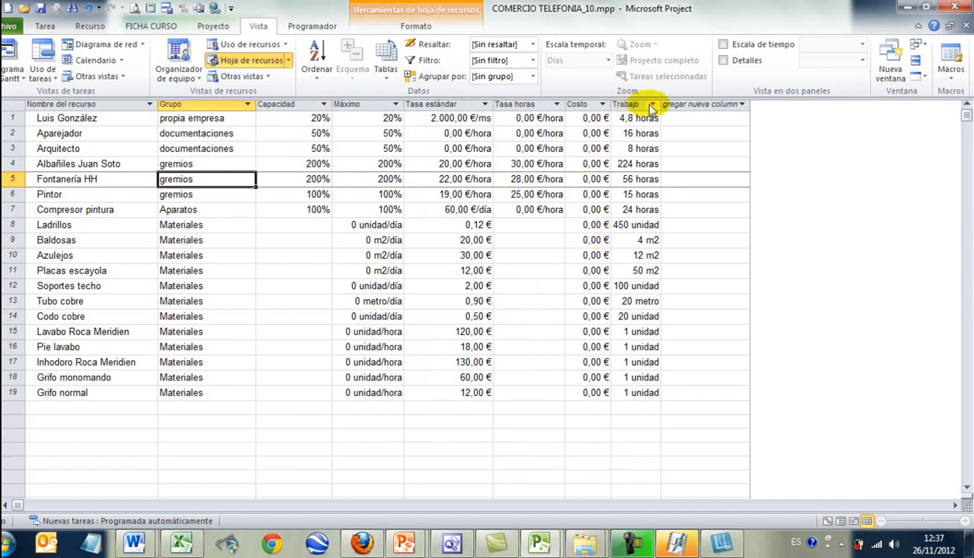
left_click_drag(659, 104, 682, 105)
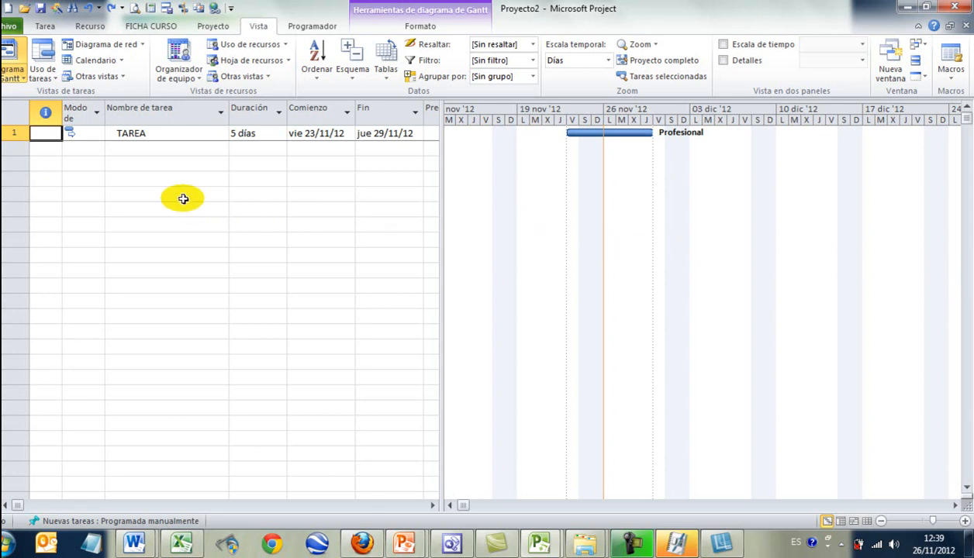
- Check the resource assigned to TAREA in Proyecto2's resource sheet and return to the Gantt chart
left_click(167, 134)
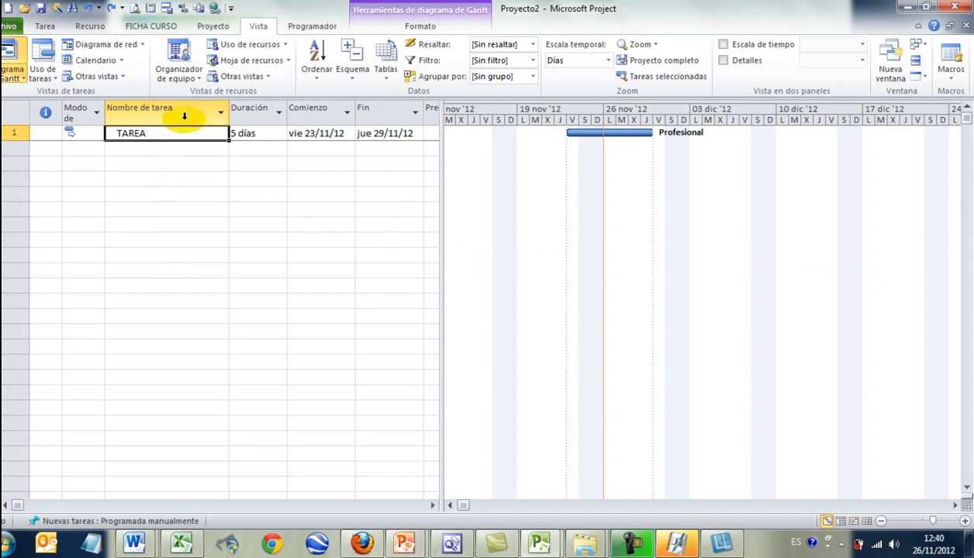
left_click(248, 60)
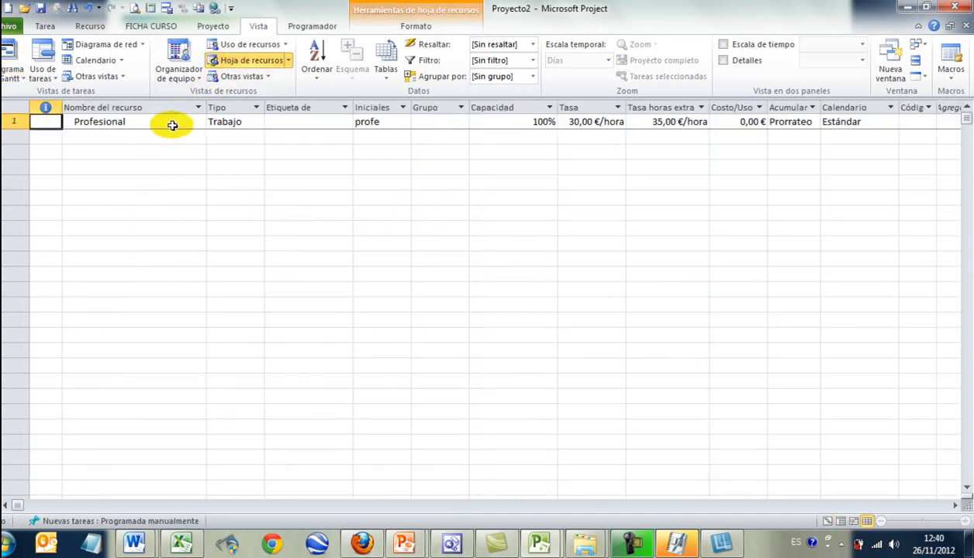
left_click(9, 52)
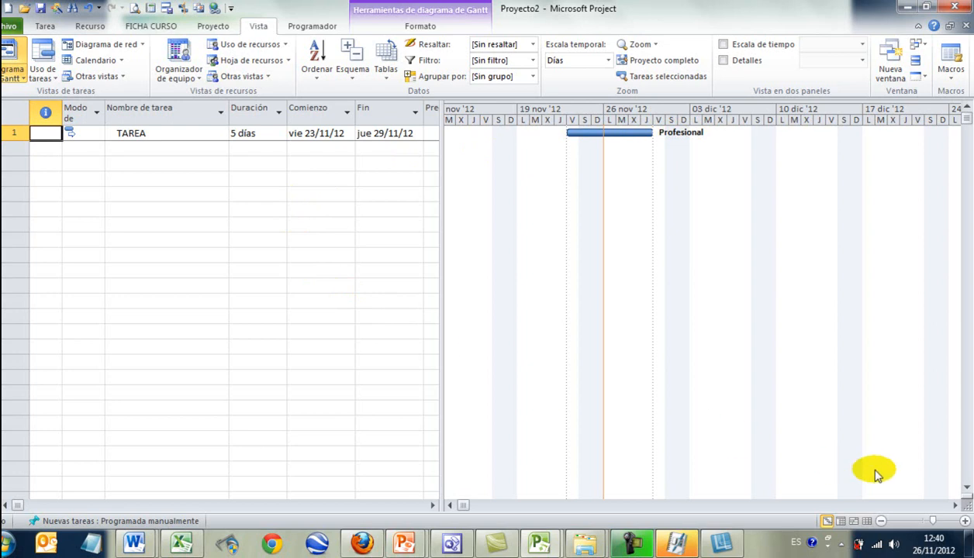
- Split the Gantt view into two panes and display the Gráfico de recursos in the lower pane
double_click(967, 493)
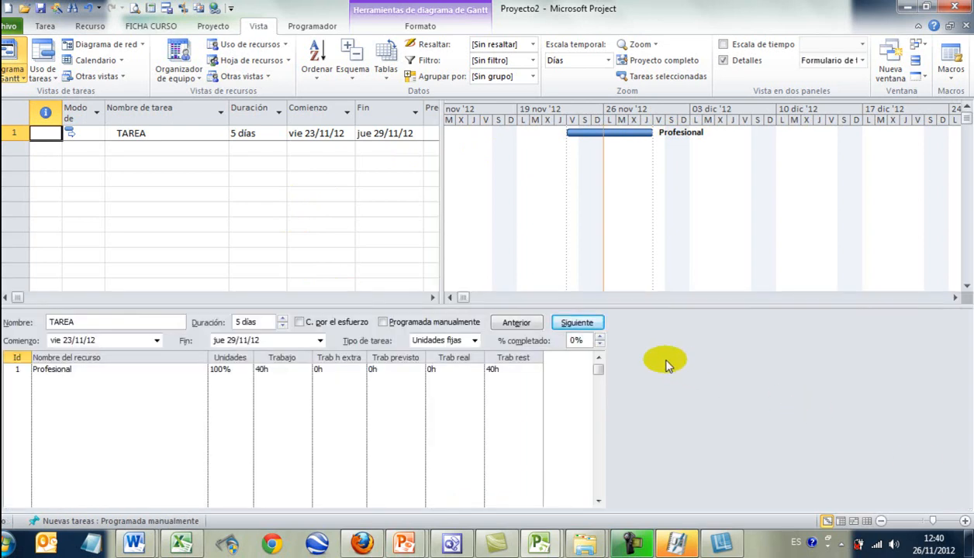
left_click(116, 321)
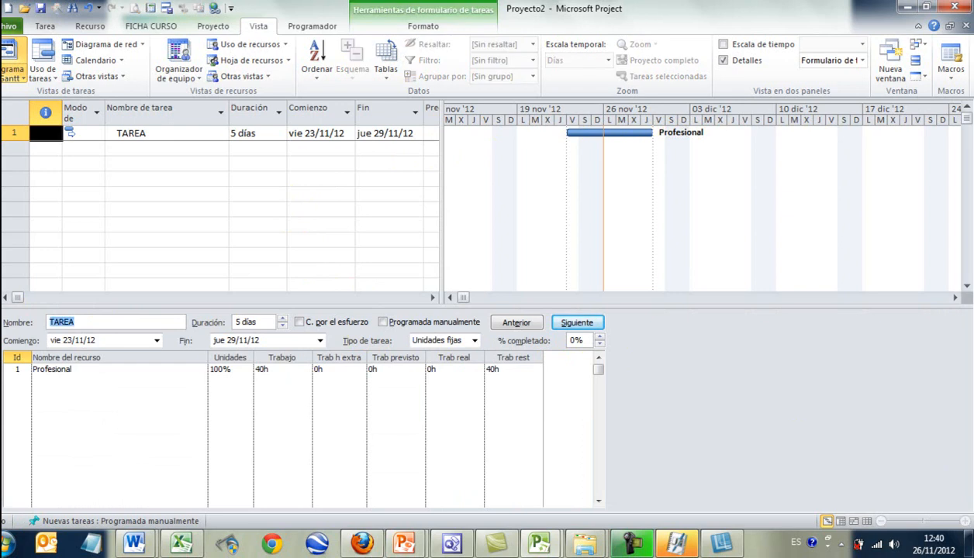
right_click(1, 411)
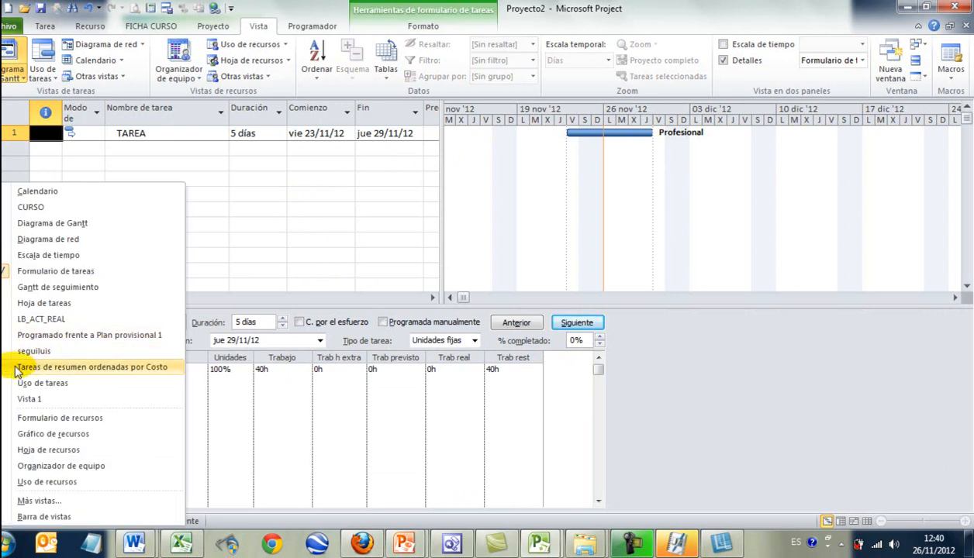
left_click(47, 434)
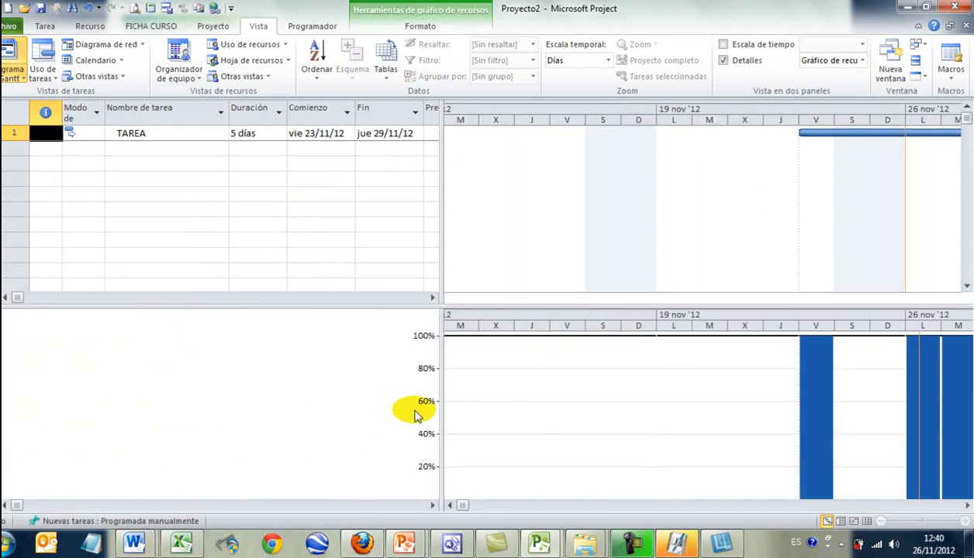
- Align the resource graph with TAREA's dates and set it to display Trabajo
left_click(178, 134)
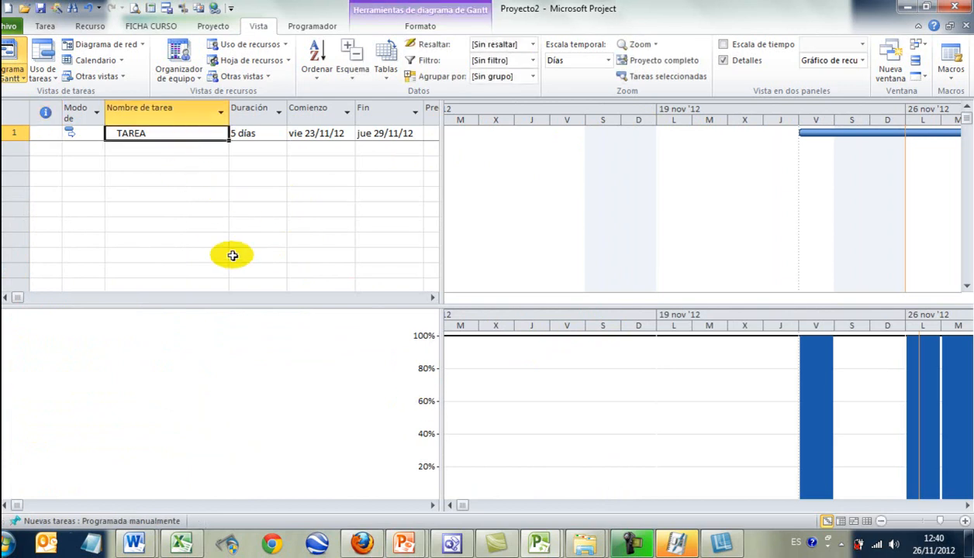
left_click(966, 505)
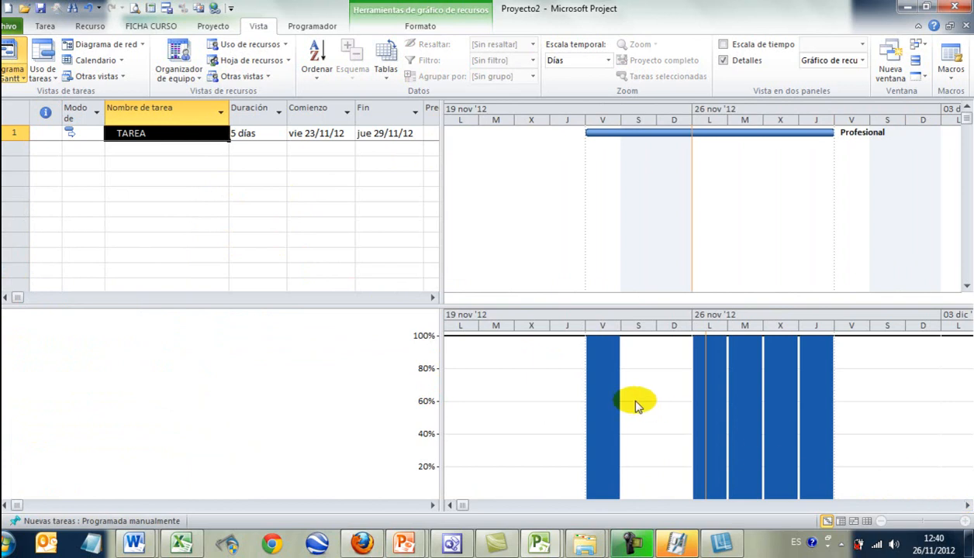
right_click(636, 358)
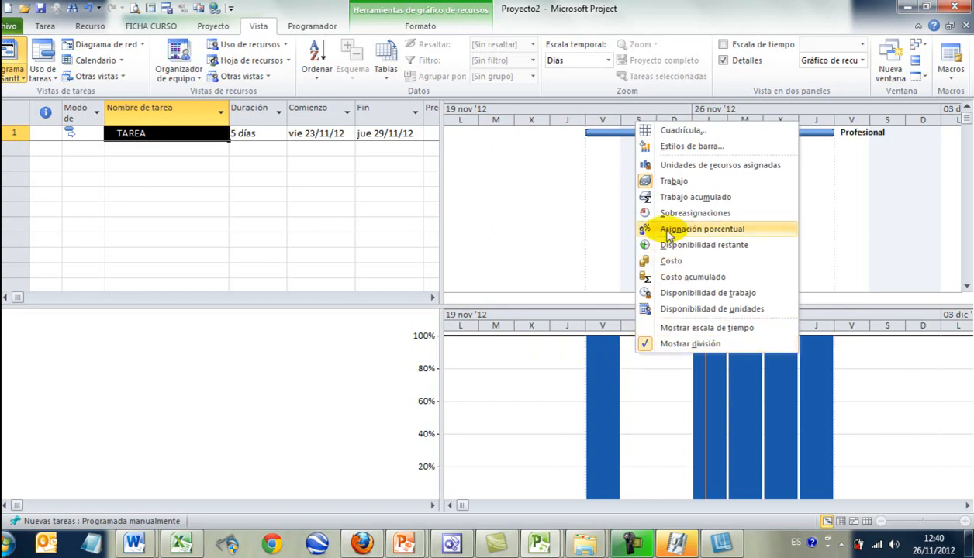
left_click(669, 183)
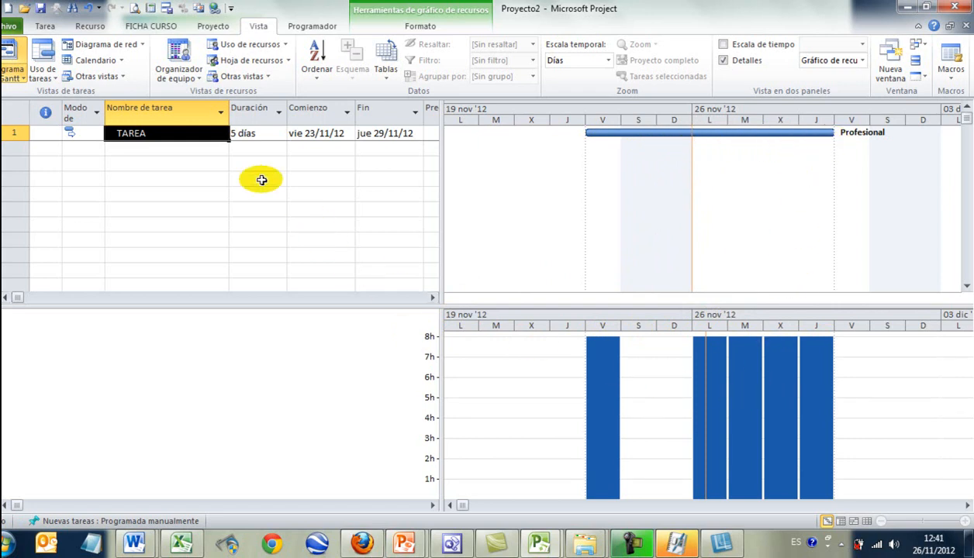
- Switch the upper pane to Uso de tareas and select the Profesional assignment under TAREA
left_click(188, 134)
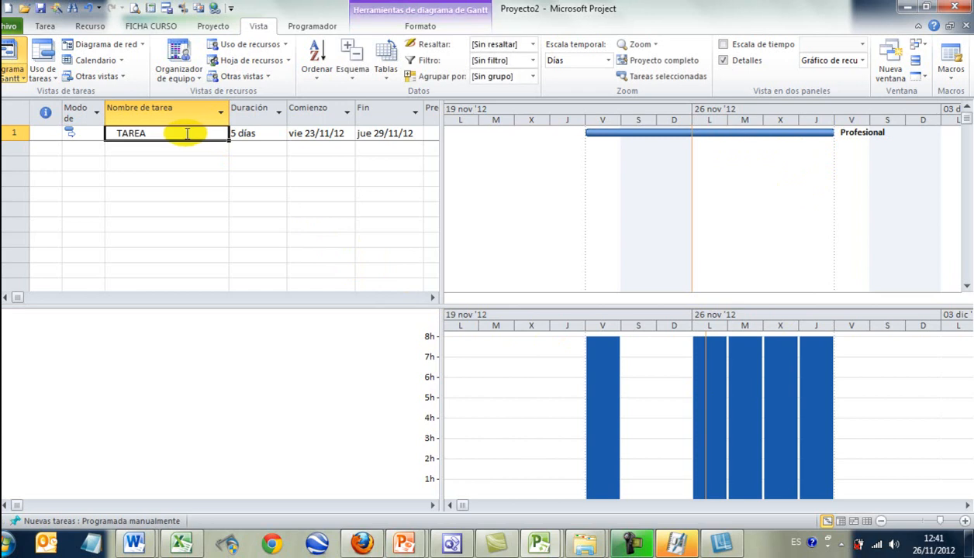
left_click(43, 52)
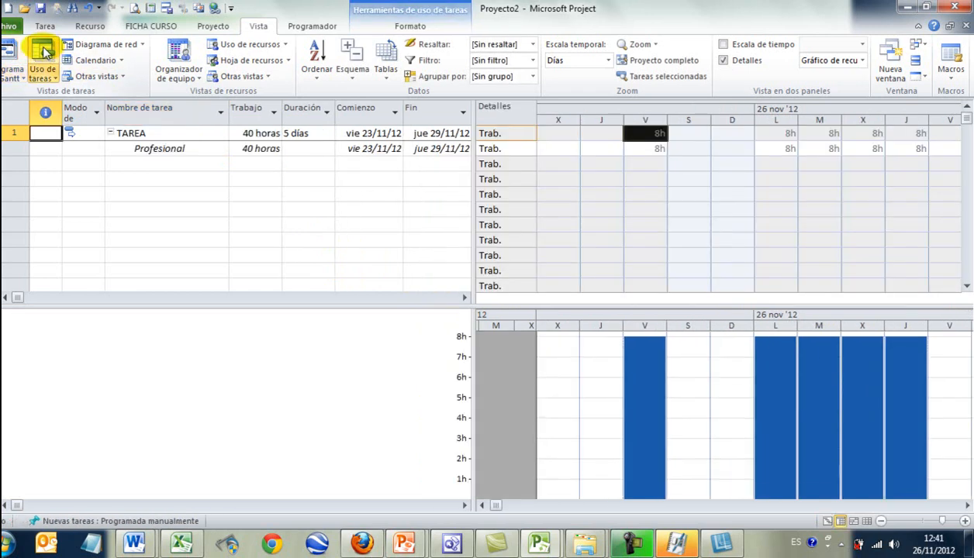
left_click(155, 133)
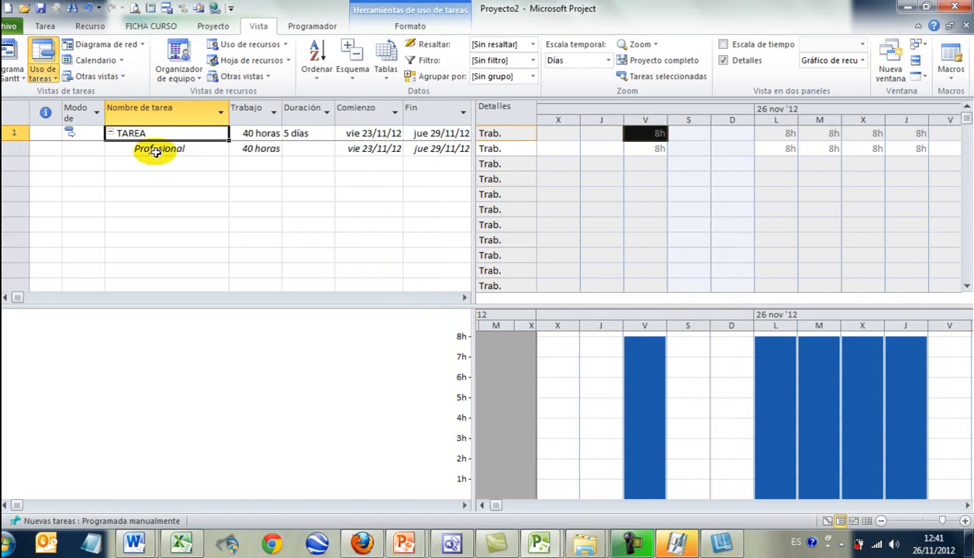
left_click(157, 150)
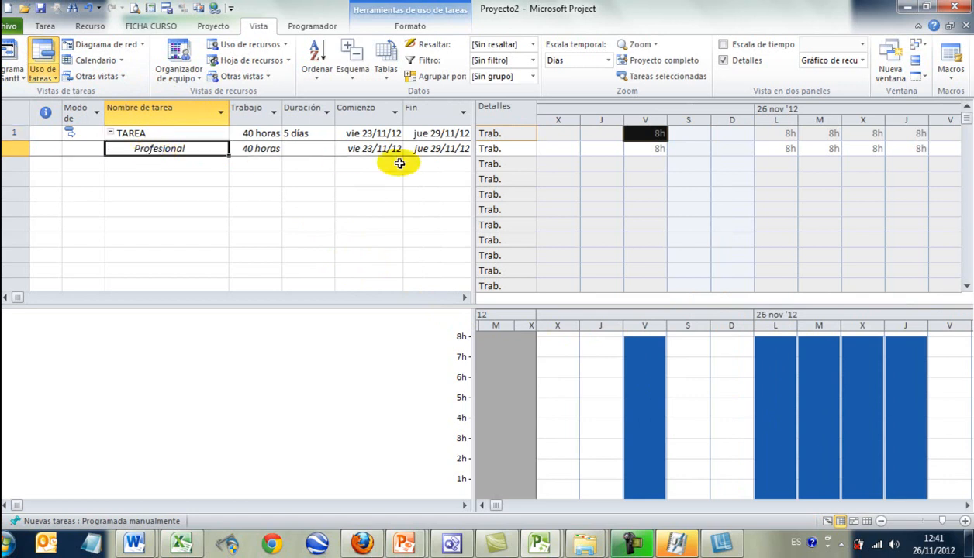
- Review Profesional's daily work cells and narrow the task table to give the timephased grid more room
left_click(649, 149)
left_click(776, 149)
left_click(816, 149)
left_click(860, 149)
left_click(902, 150)
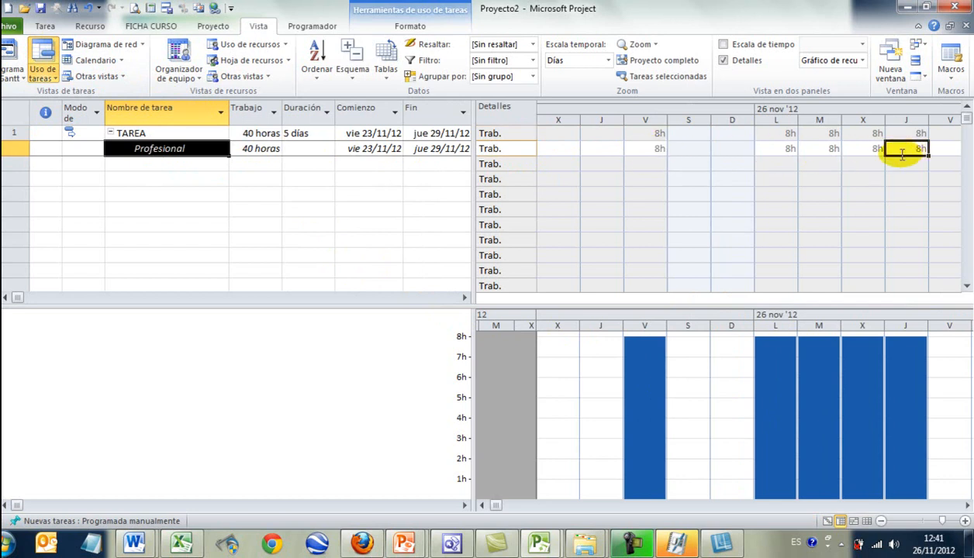
left_click(967, 505)
left_click_drag(472, 301, 356, 311)
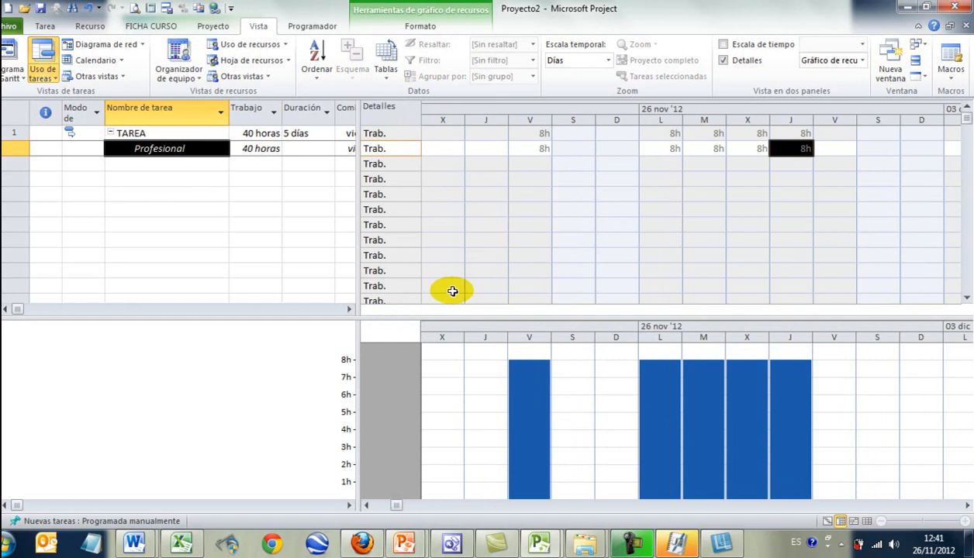
- Set Profesional's work on Monday 26 November to 4 hours
left_click(674, 148)
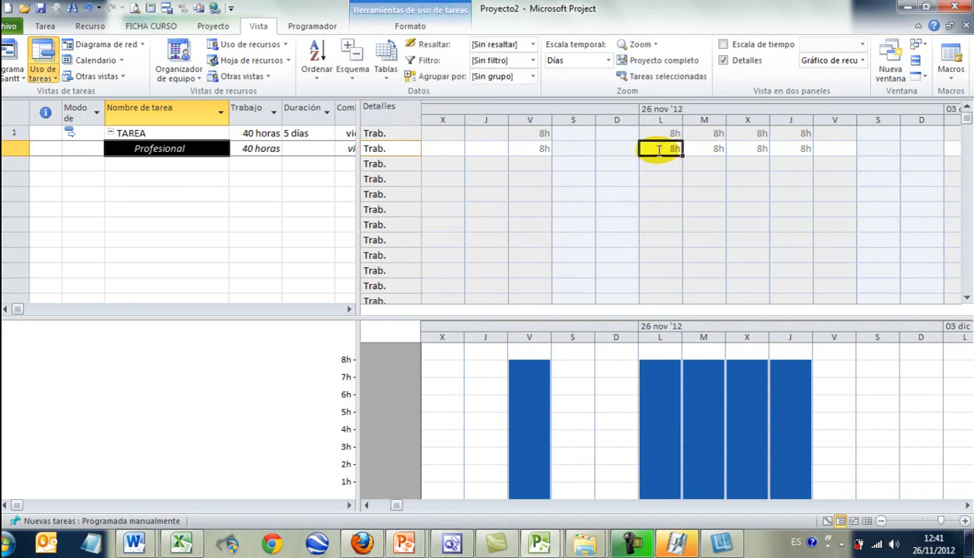
type("4")
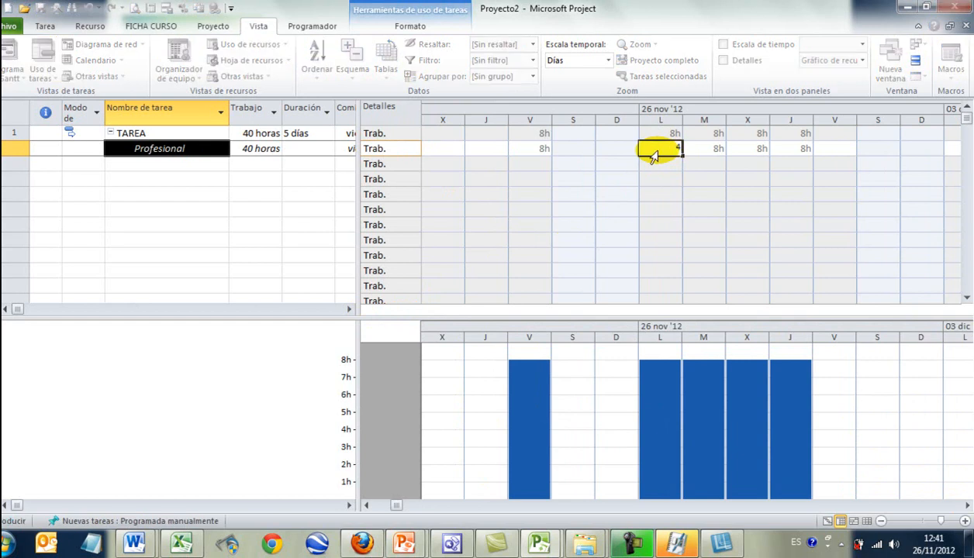
key("Return")
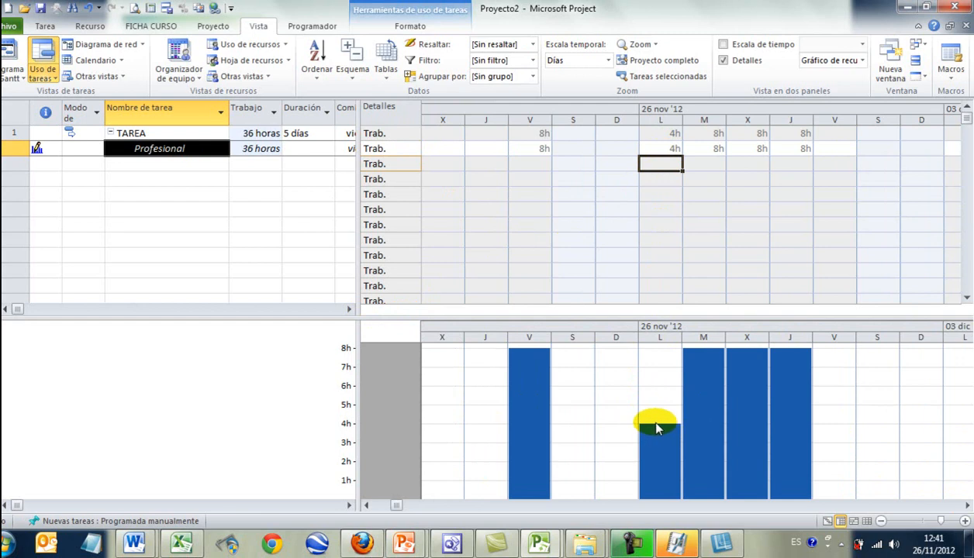
- Display Disponibilidad restante in the resource graph to examine Profesional's remaining availability
left_click(613, 363)
right_click(612, 364)
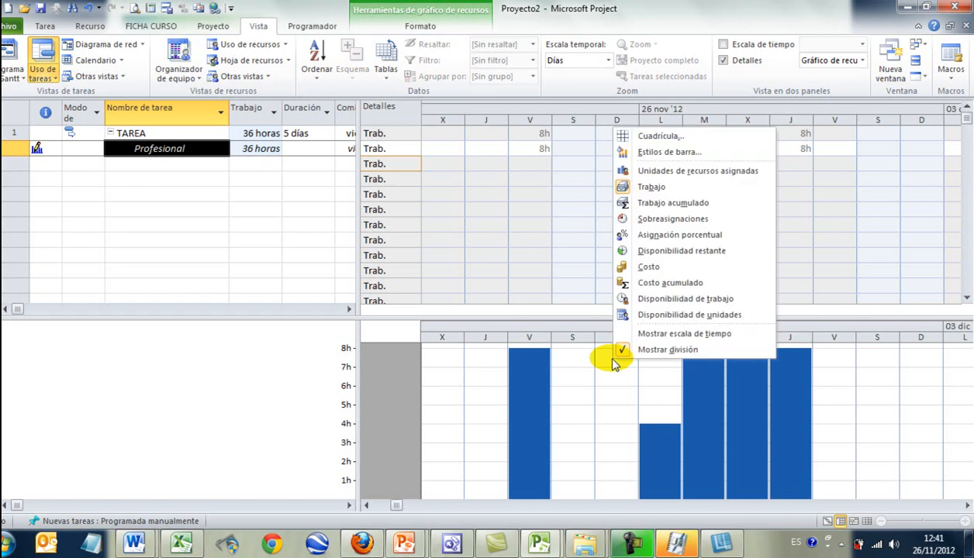
left_click(683, 251)
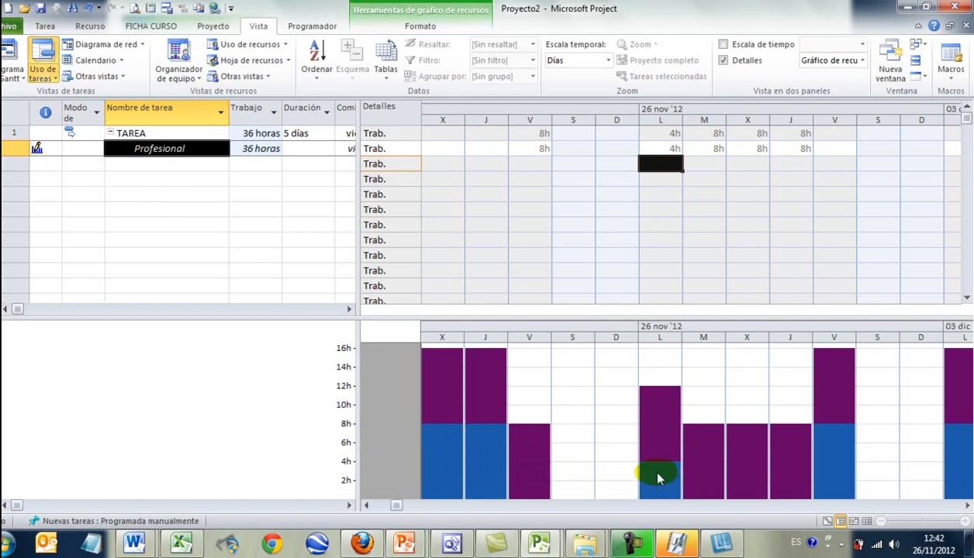
- Set Profesional's work on Monday 26 November to 10 hours and display Trabajo in the resource graph
left_click(666, 150)
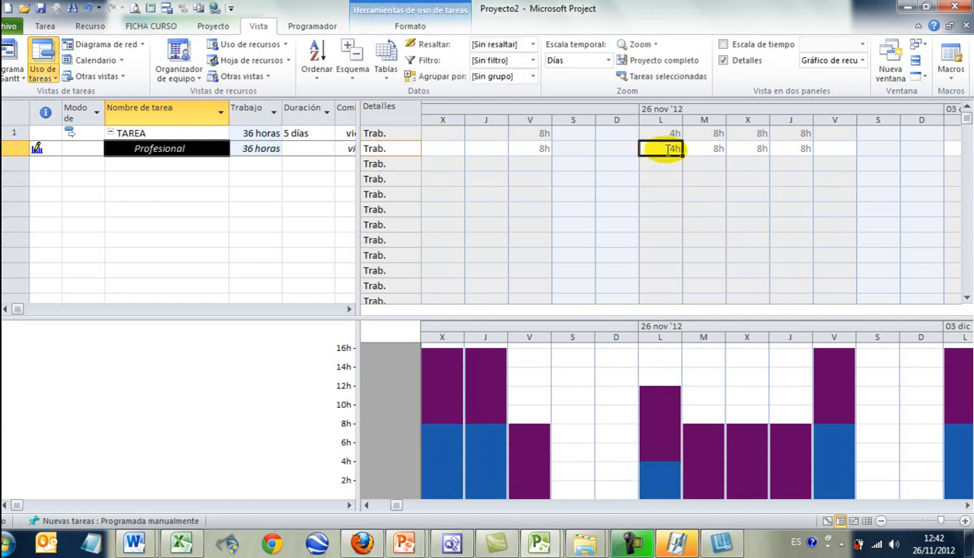
type("10")
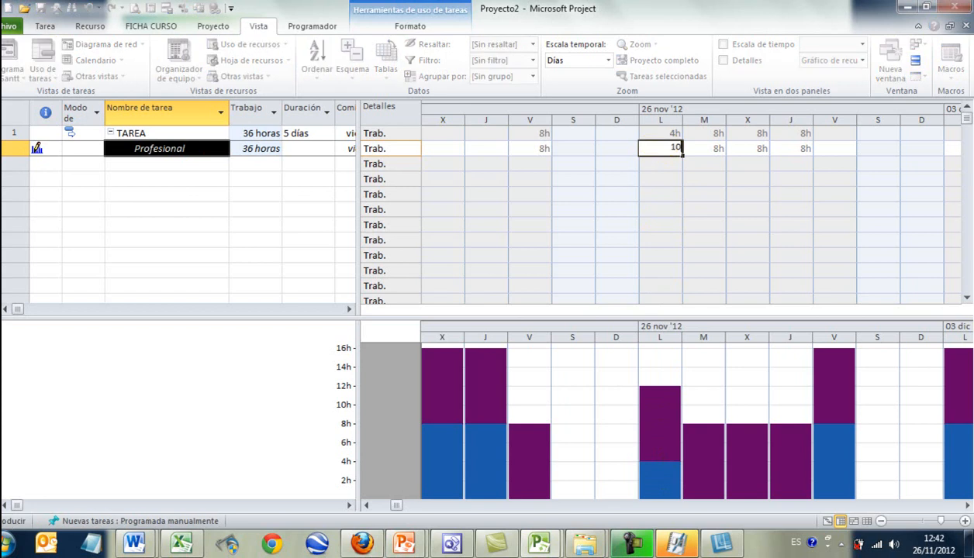
key("Return")
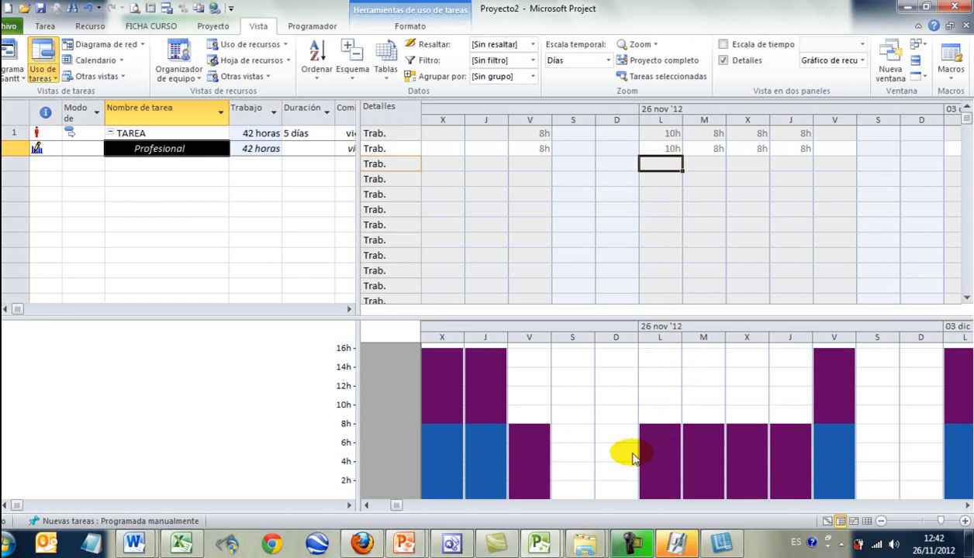
right_click(662, 386)
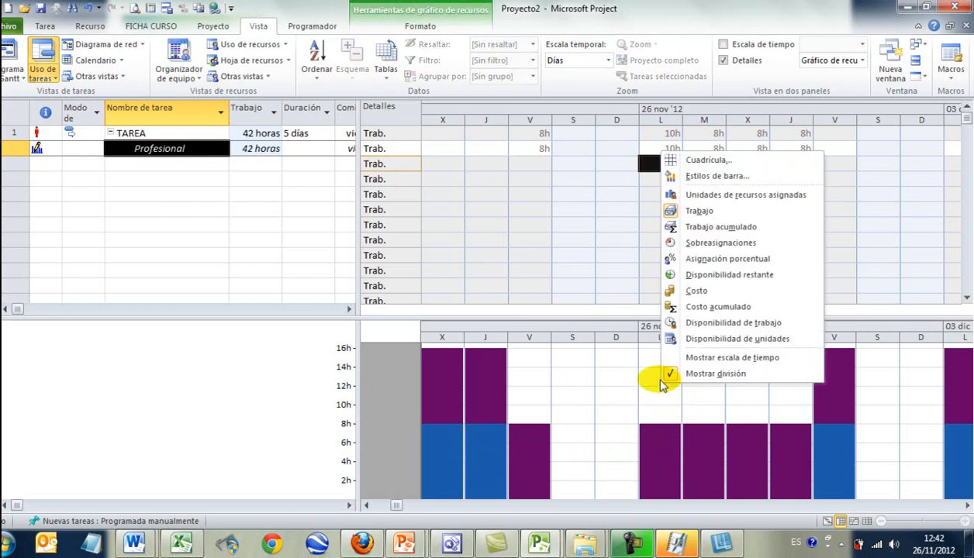
left_click(695, 210)
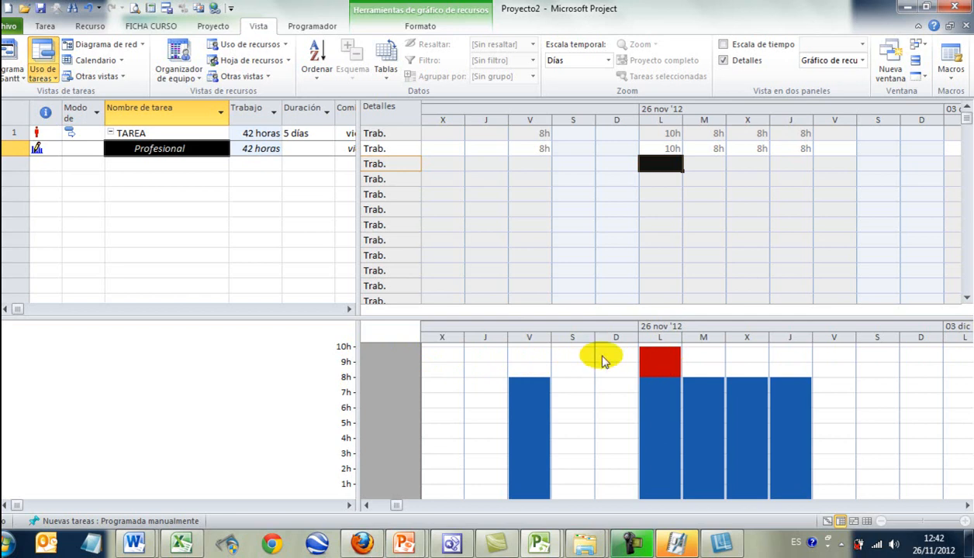
- Examine the indicators shown for TAREA and its Profesional assignment in the task usage table
left_click(134, 133)
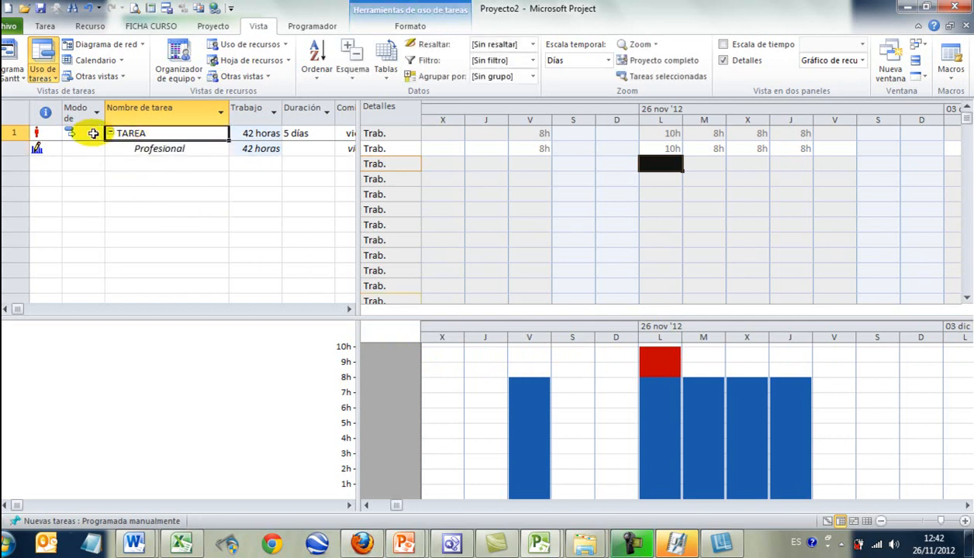
mouse_move(40, 131)
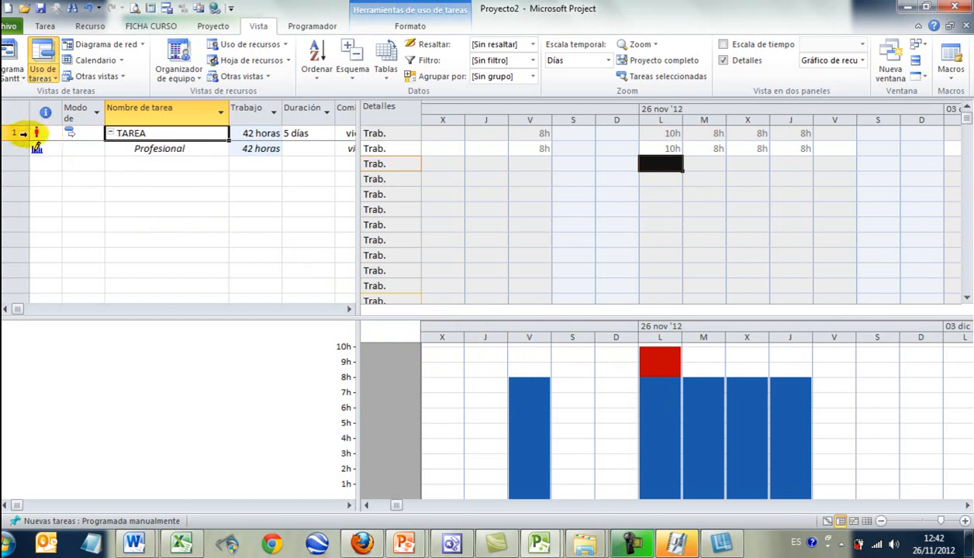
left_click(159, 150)
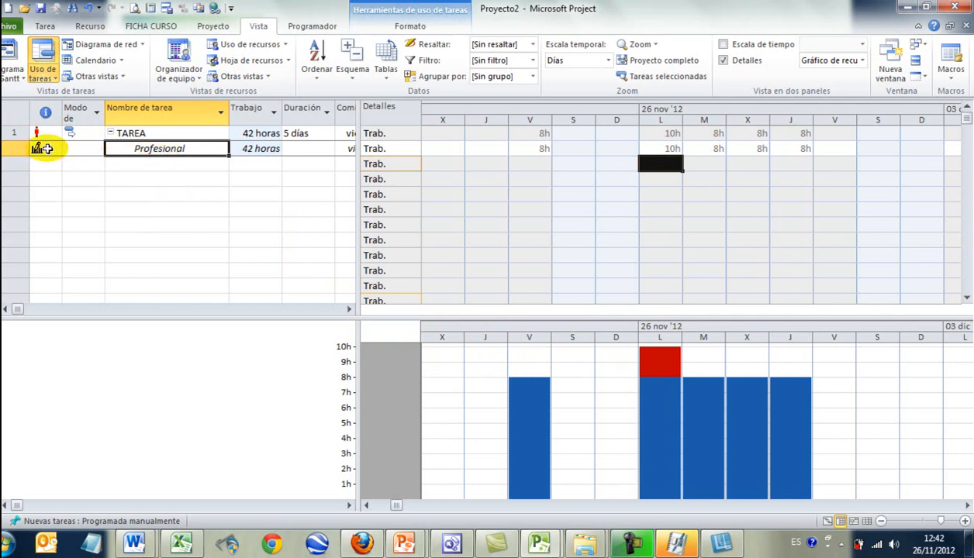
mouse_move(47, 148)
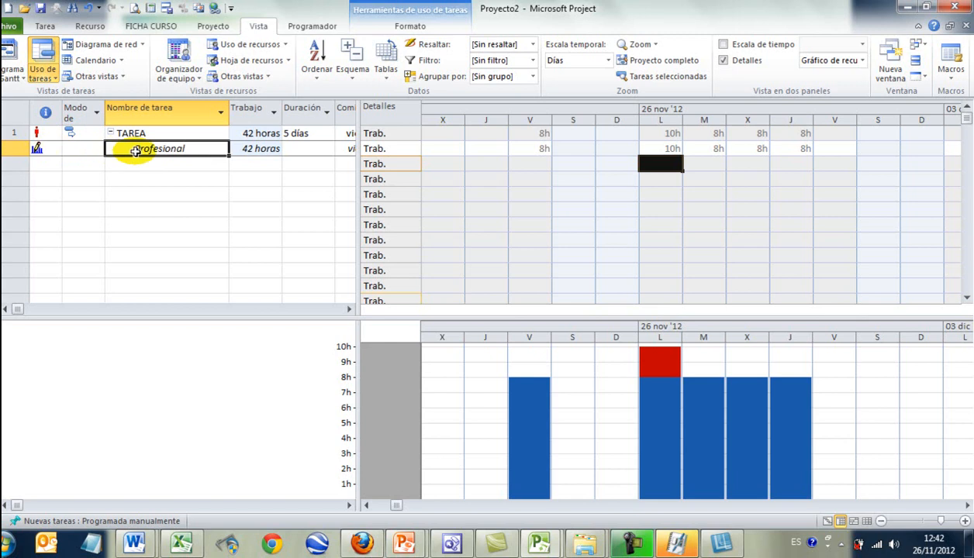
- Examine the general assignment information for Profesional on TAREA, including its work profile, and close it without changes
double_click(136, 151)
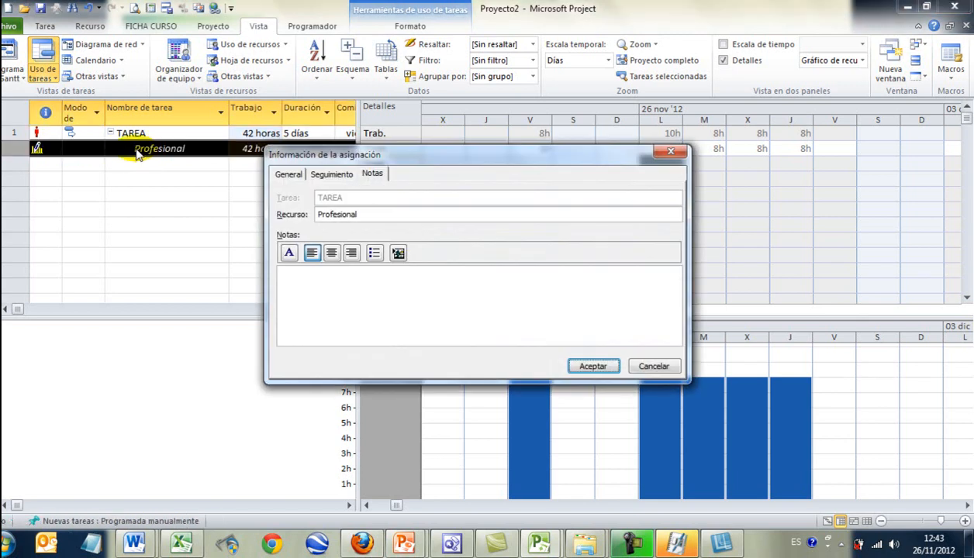
left_click(286, 174)
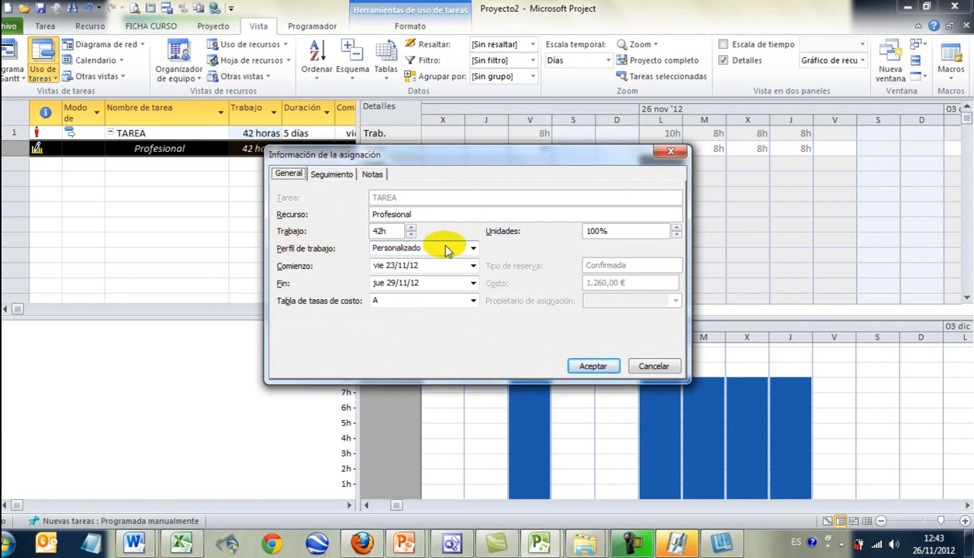
left_click(643, 365)
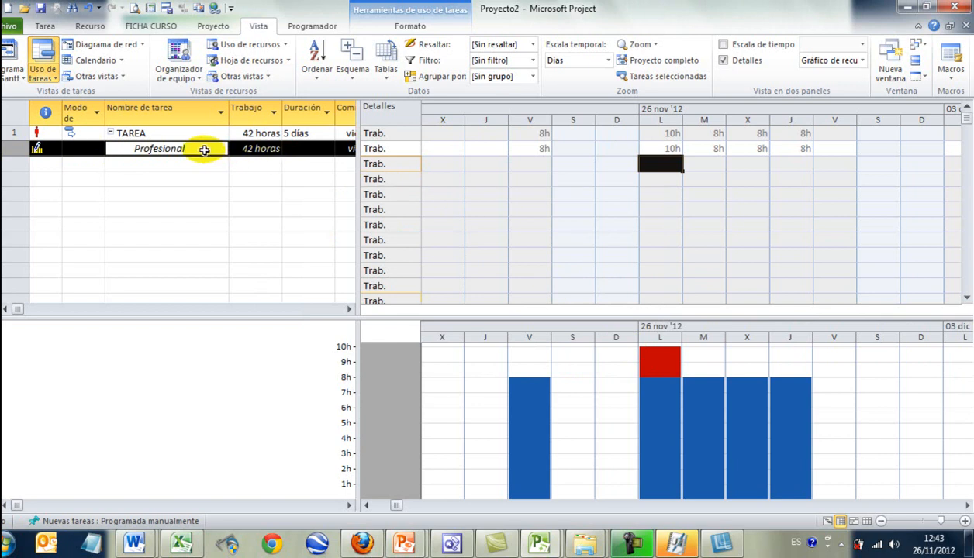
- Examine the fields available in the detail styles of the task usage timesheet and close them without changes
left_click(480, 166)
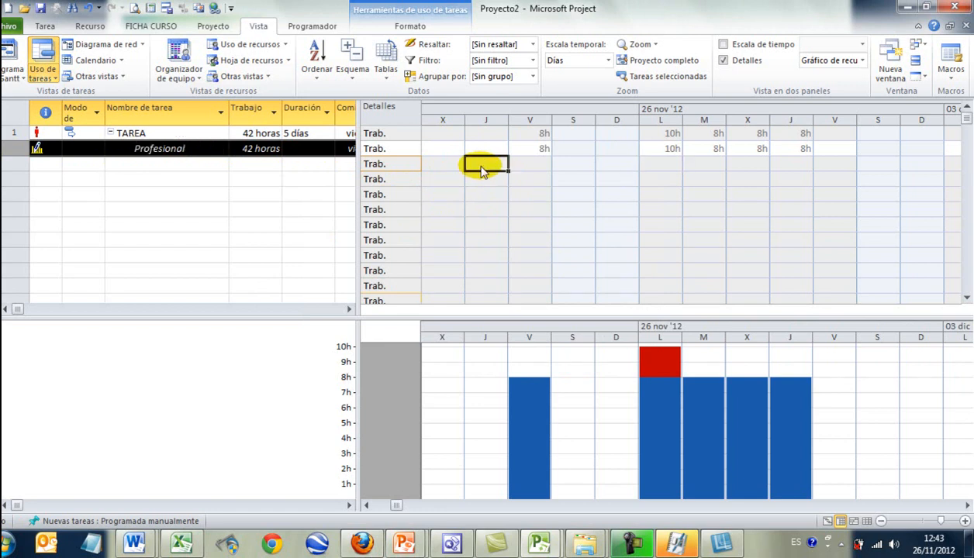
right_click(482, 171)
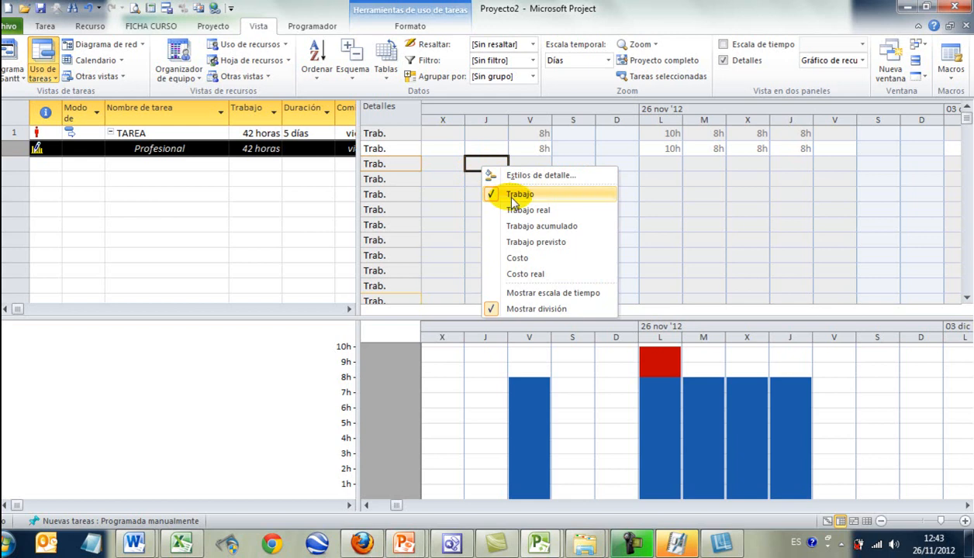
left_click(518, 175)
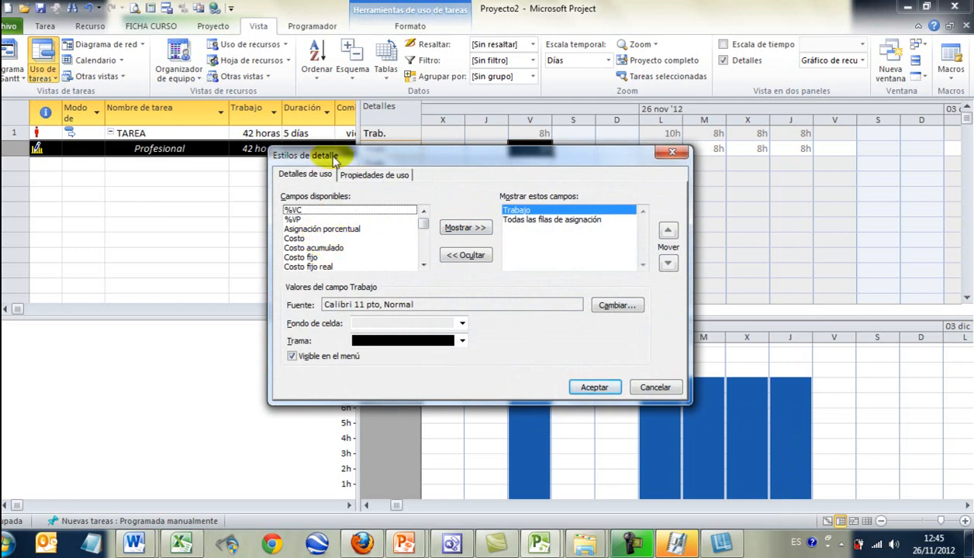
left_click_drag(333, 159, 351, 156)
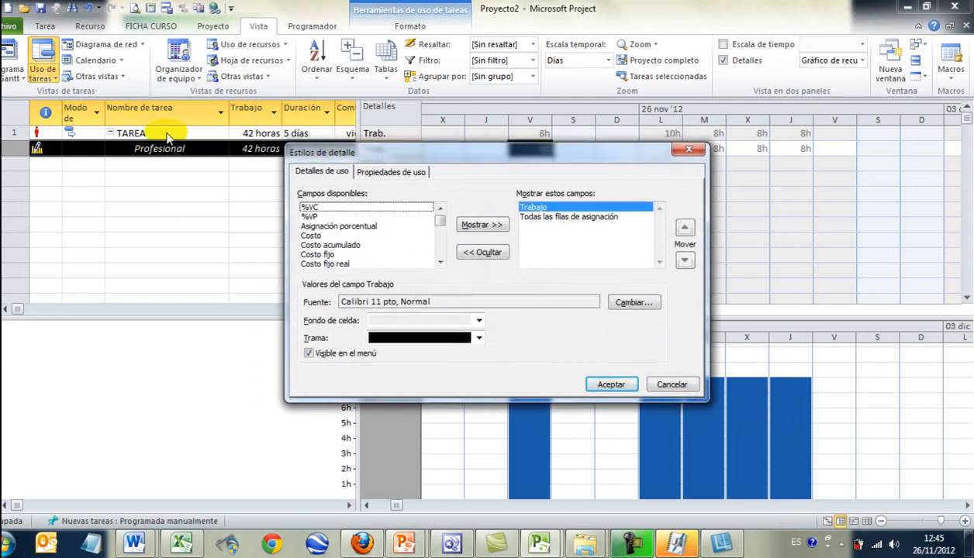
left_click_drag(371, 155, 374, 169)
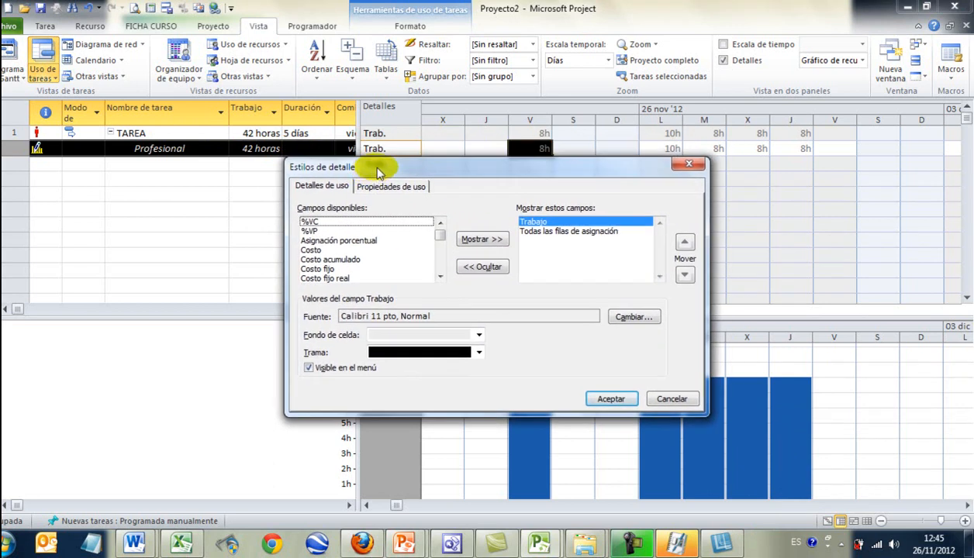
left_click(665, 407)
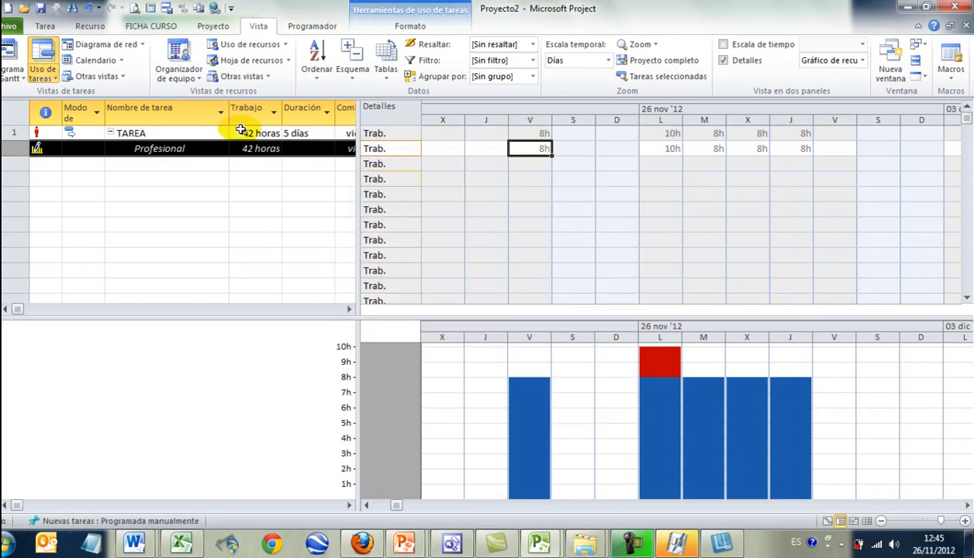
- Switch to the resource usage view and add Disponibilidad restante to the timesheet details for Profesional
left_click(250, 44)
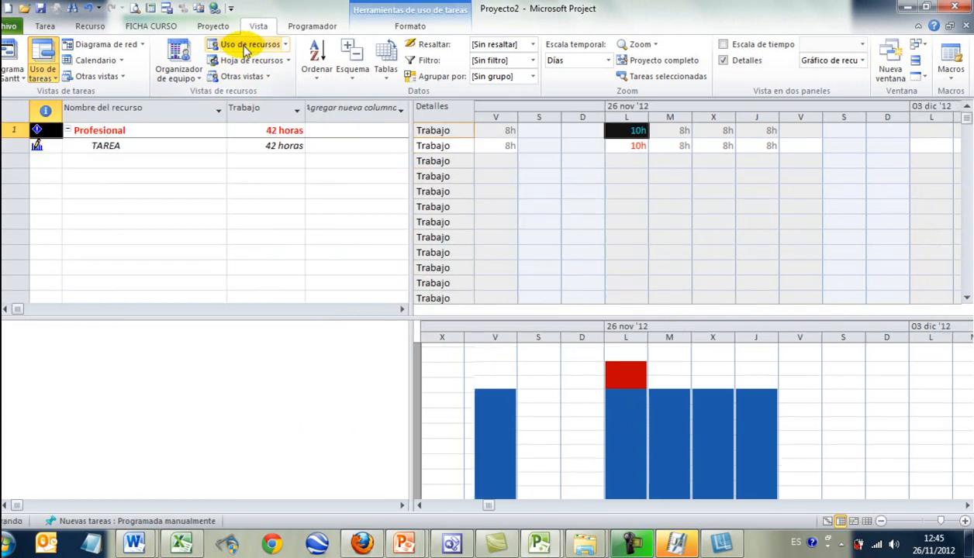
left_click(174, 129)
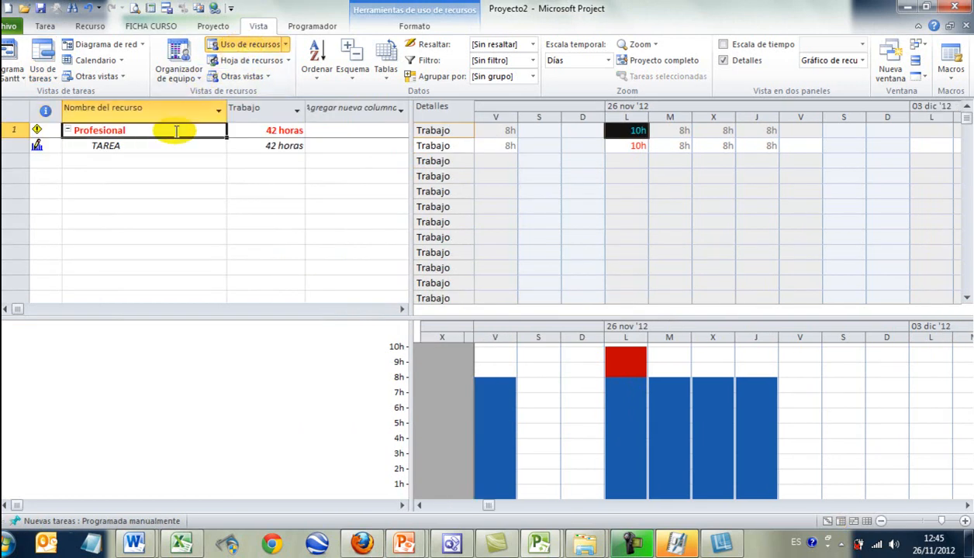
right_click(602, 148)
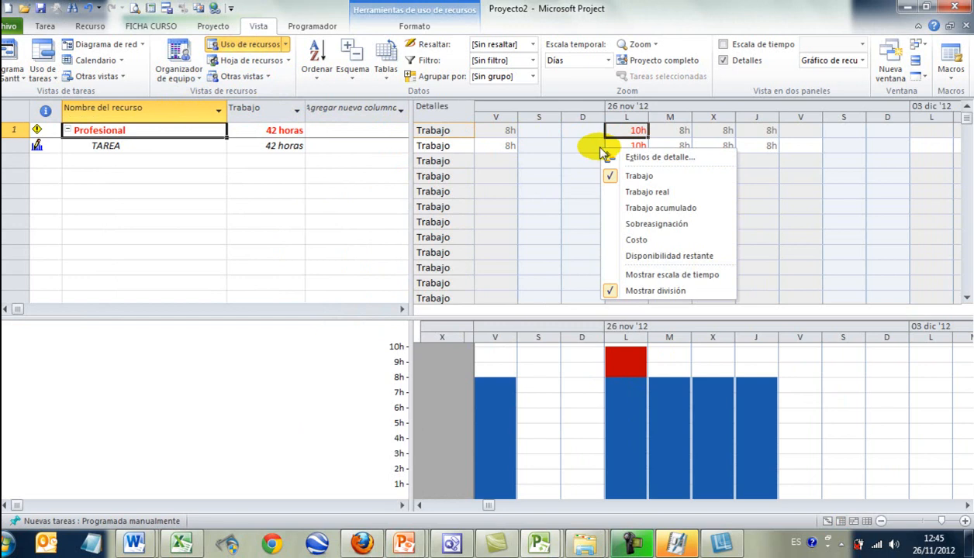
left_click(656, 257)
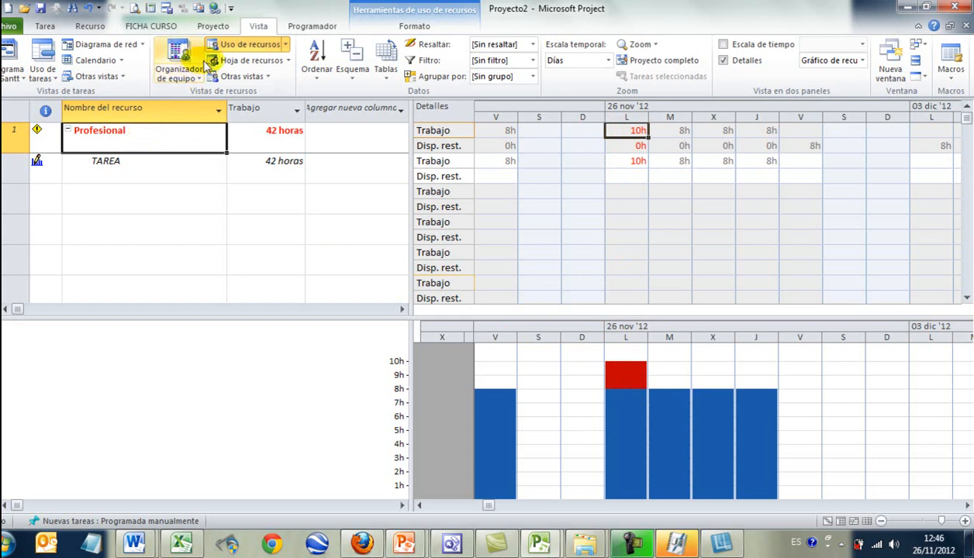
- Try to open the Organizador de equipo view from the resource usage view
left_click(90, 26)
left_click(11, 50)
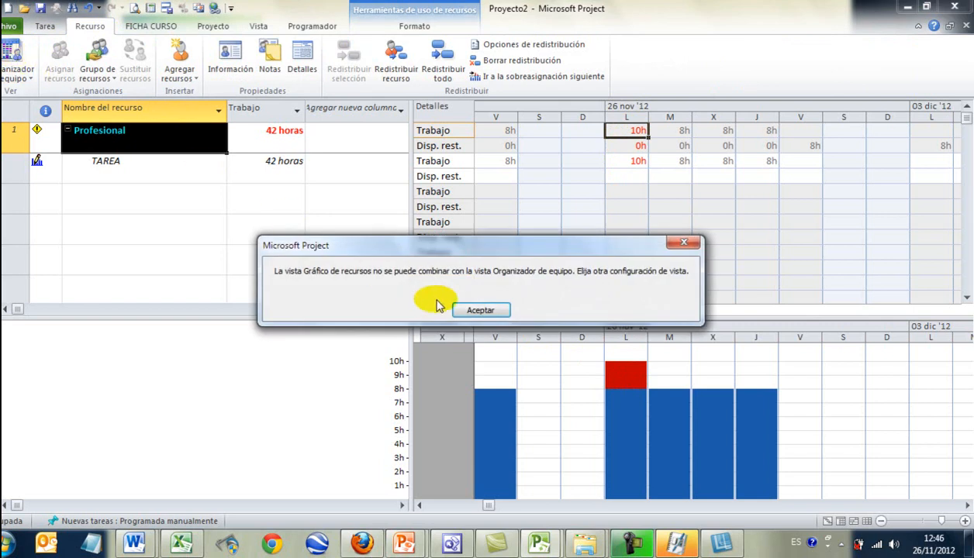
left_click(490, 310)
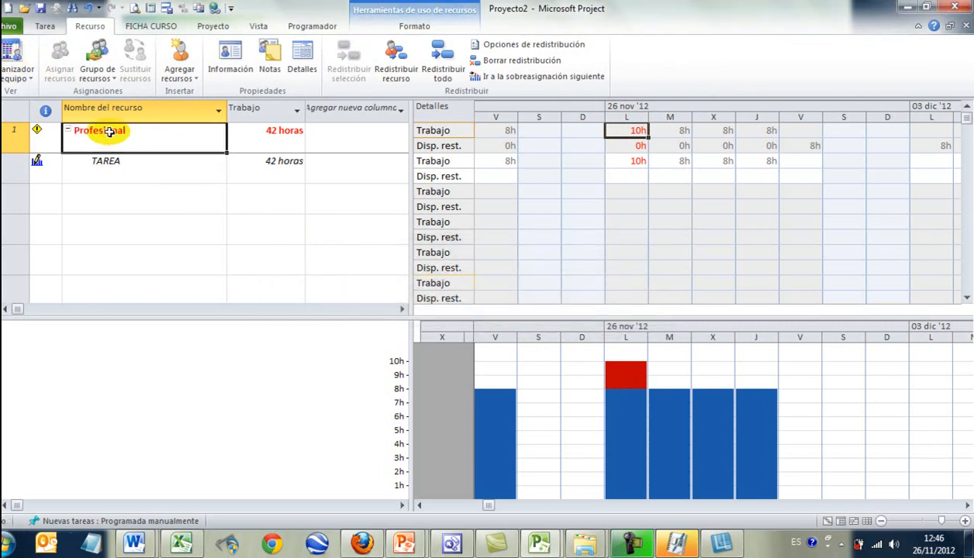
- Display the resource sheet and try to open the Organizador de equipo view from it
left_click(258, 28)
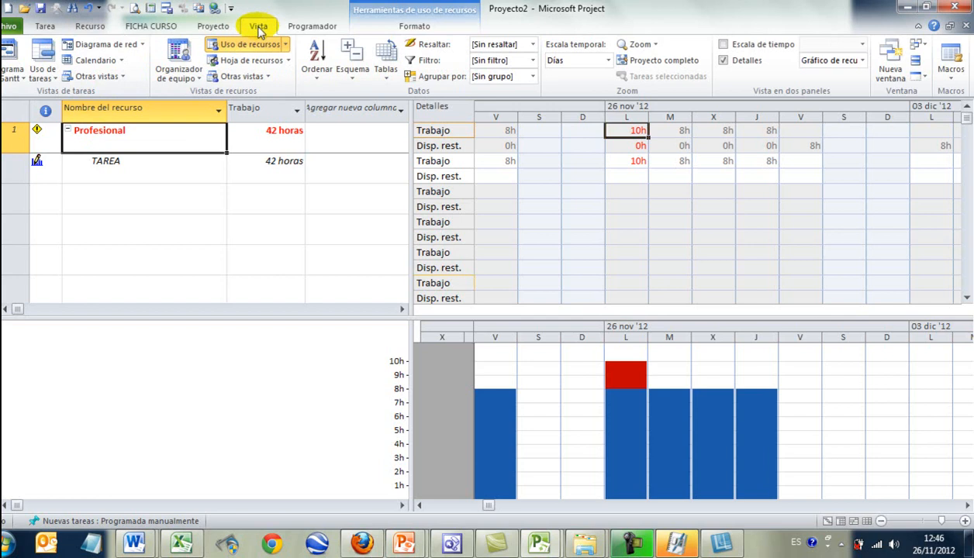
left_click(247, 60)
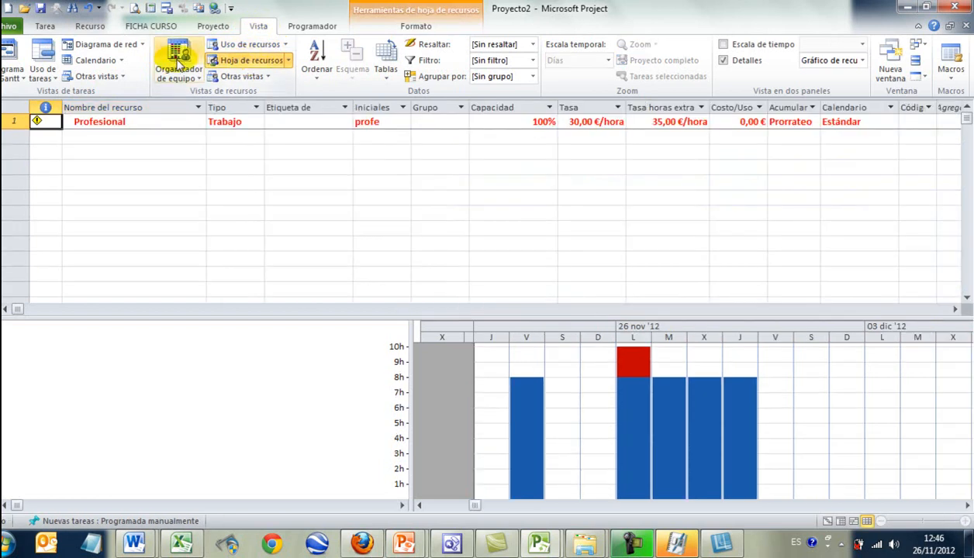
left_click(85, 26)
left_click(11, 52)
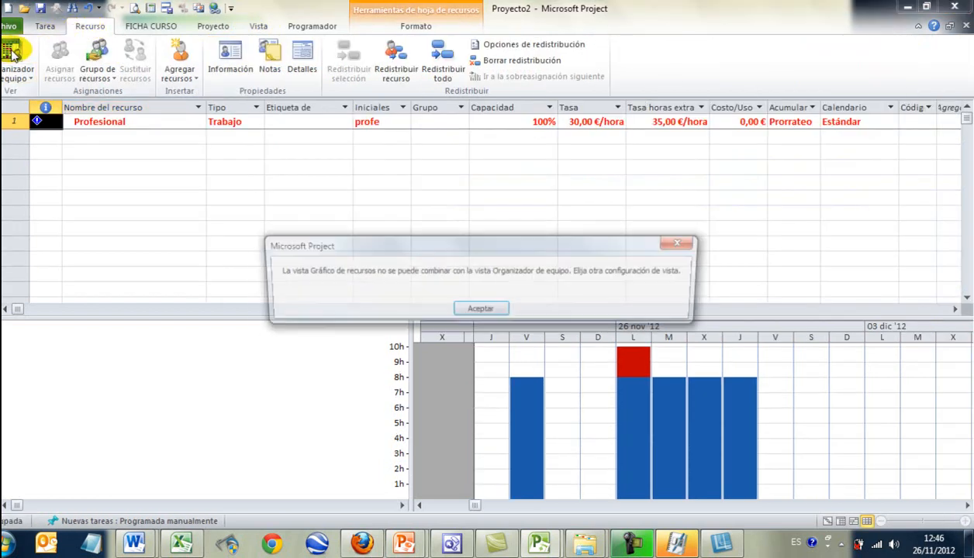
left_click(481, 310)
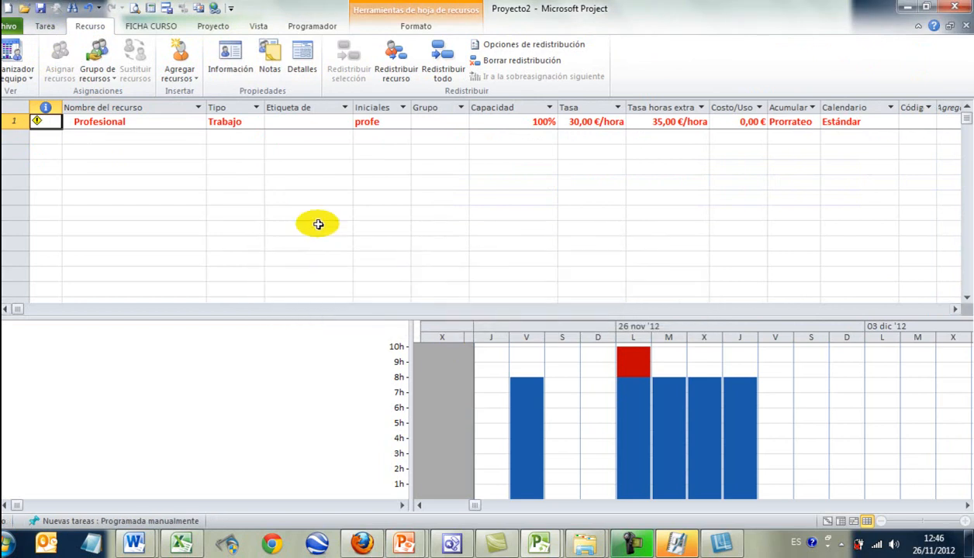
- Display the Gantt chart, select TAREA and try to open the Organizador de equipo view from there
left_click(44, 26)
left_click(14, 59)
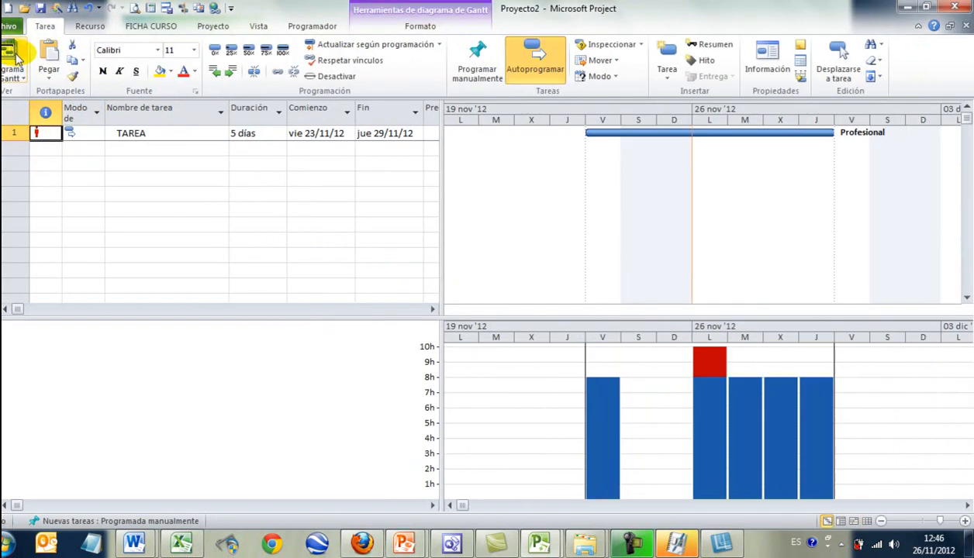
left_click(131, 136)
left_click(89, 25)
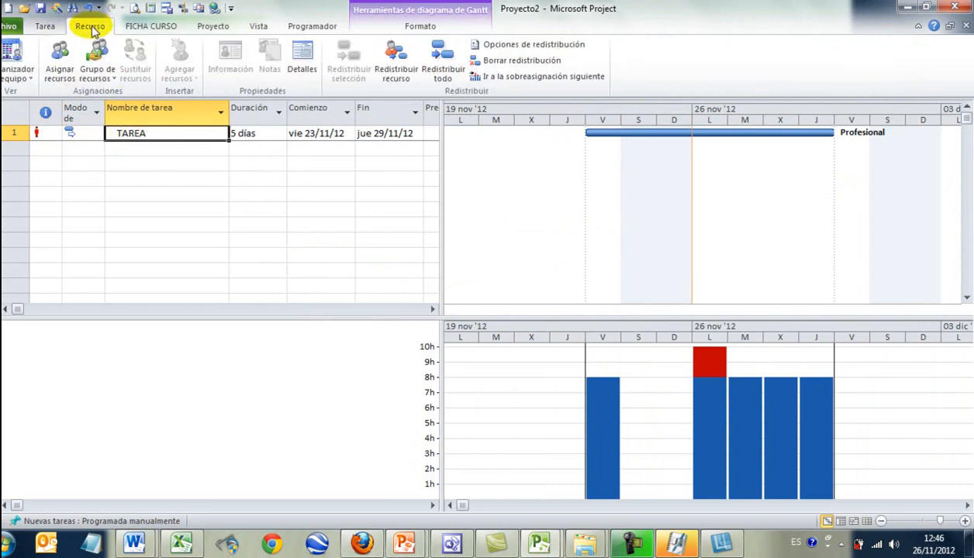
left_click(16, 56)
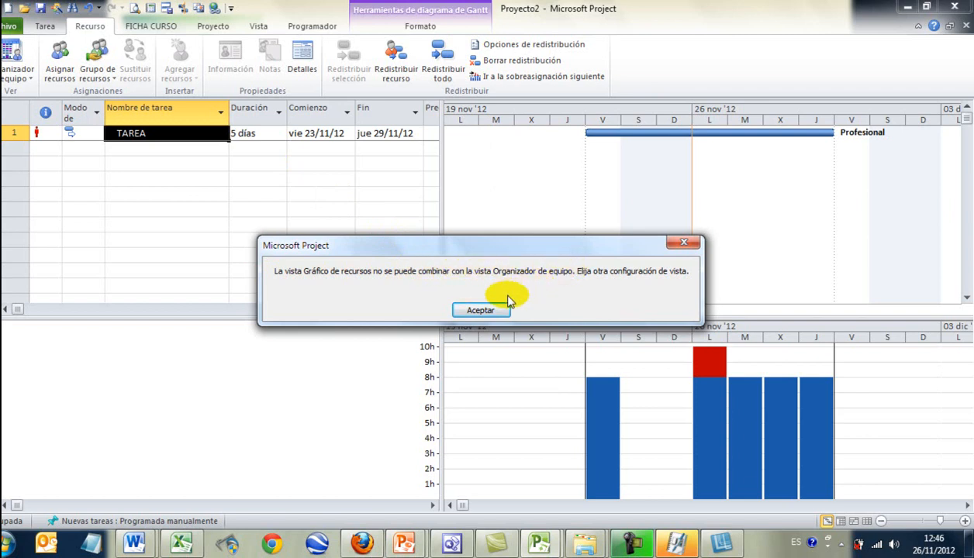
left_click(478, 311)
- Remove the resource graph pane, open the Organizador de equipo view and select Profesional's TAREA assignment
double_click(467, 316)
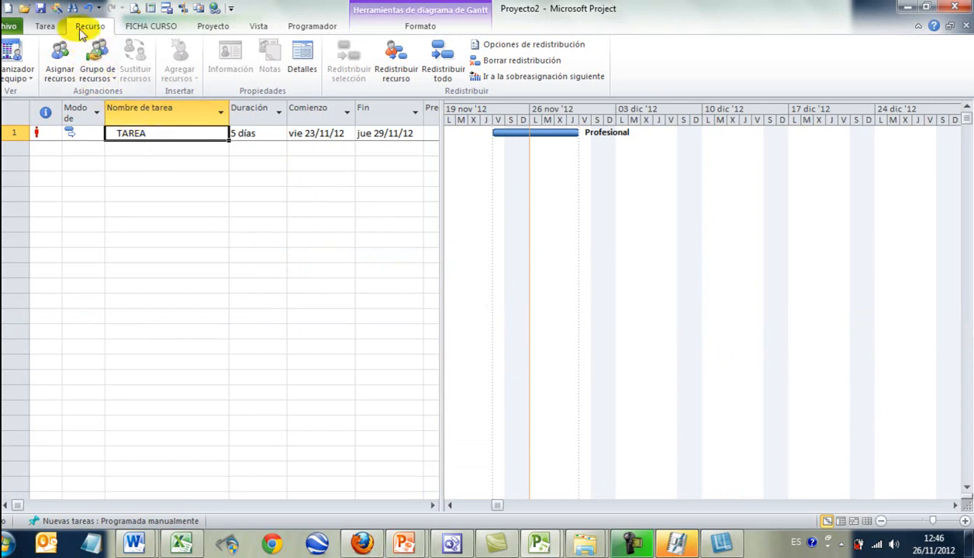
left_click(14, 53)
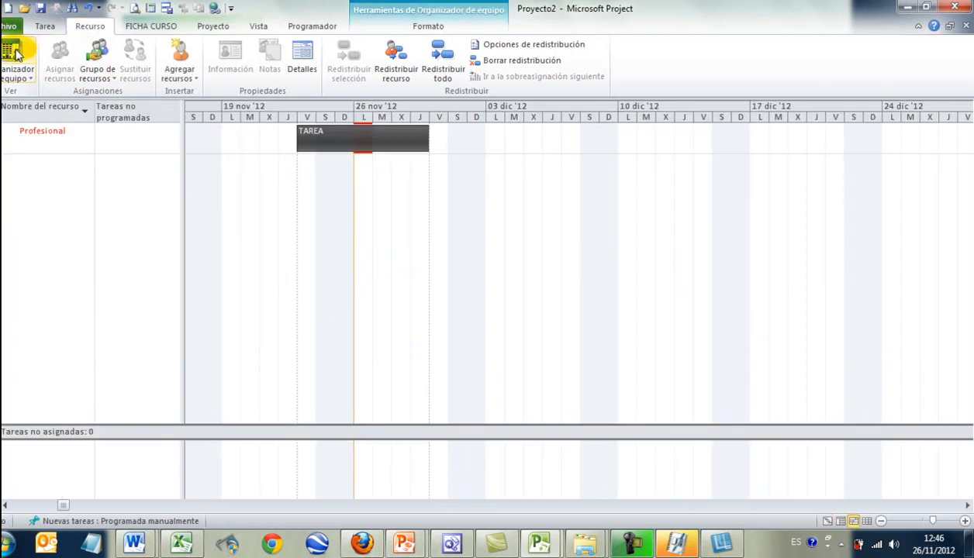
left_click(56, 130)
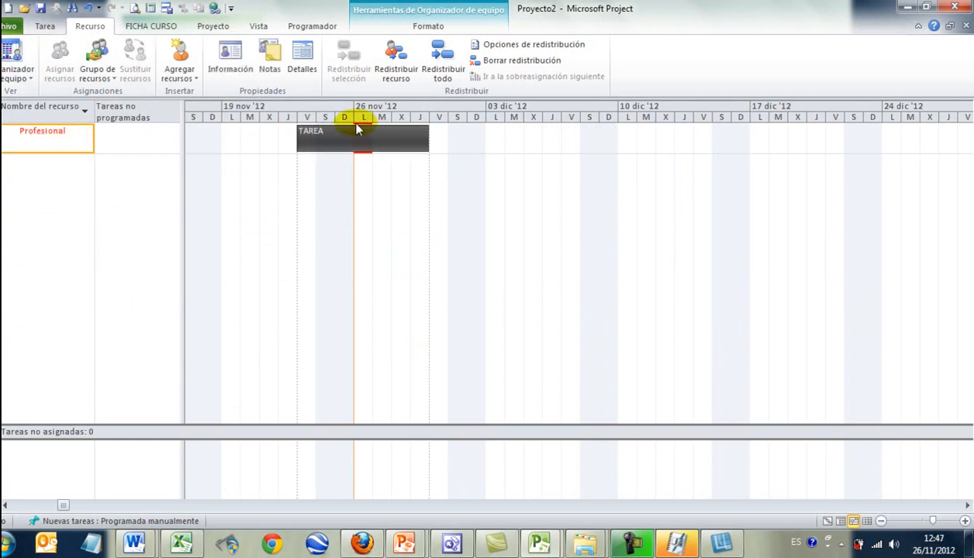
left_click(363, 143)
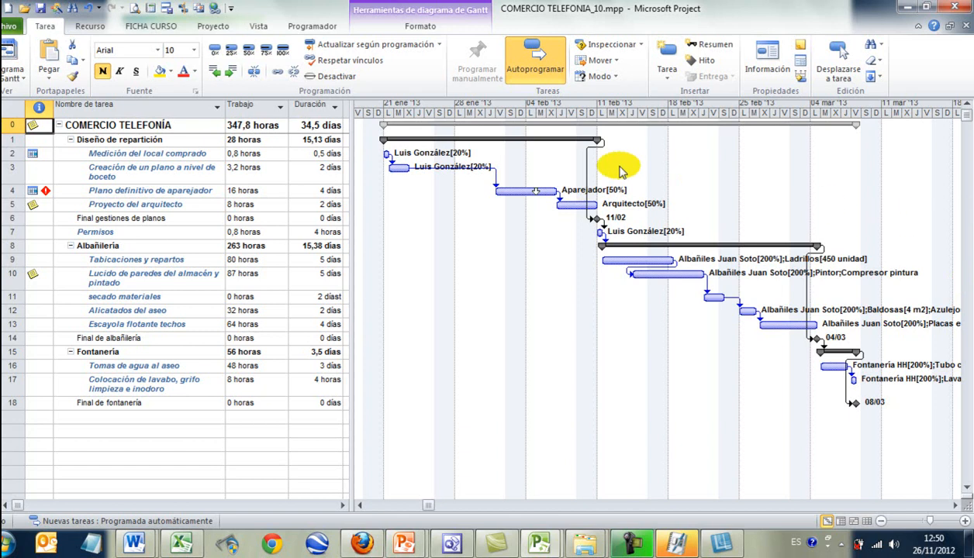
- Open the Costos category of project reports for COMERCIO TELEFONÍA
left_click(218, 25)
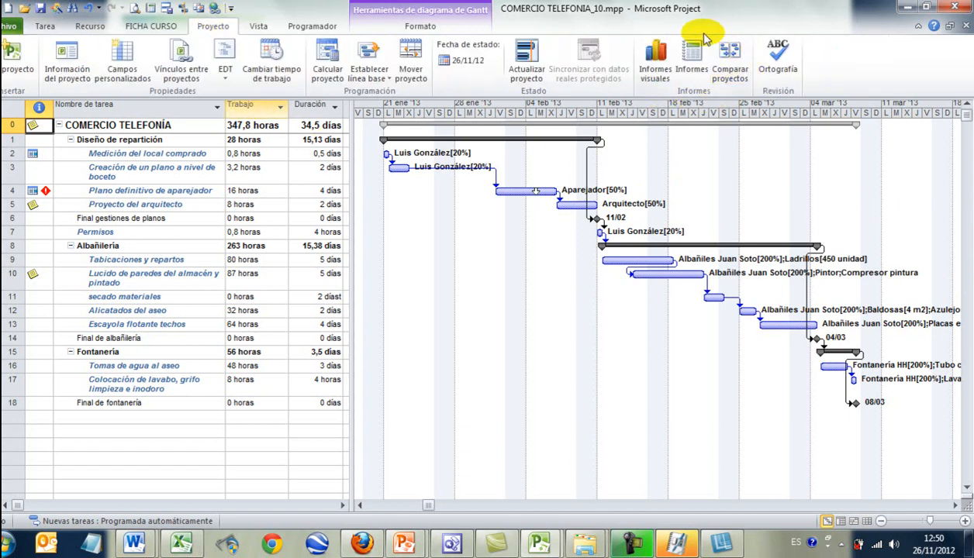
left_click(692, 53)
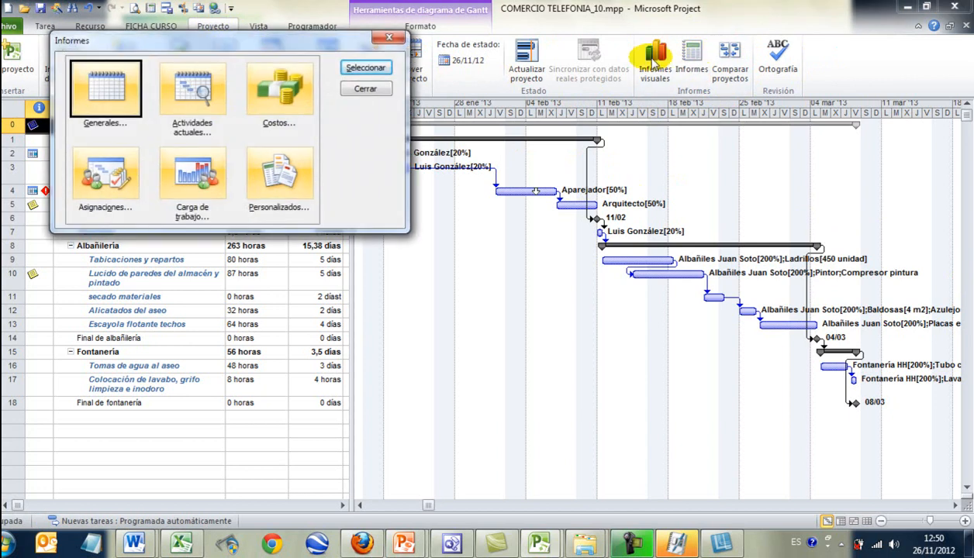
left_click_drag(269, 44, 344, 112)
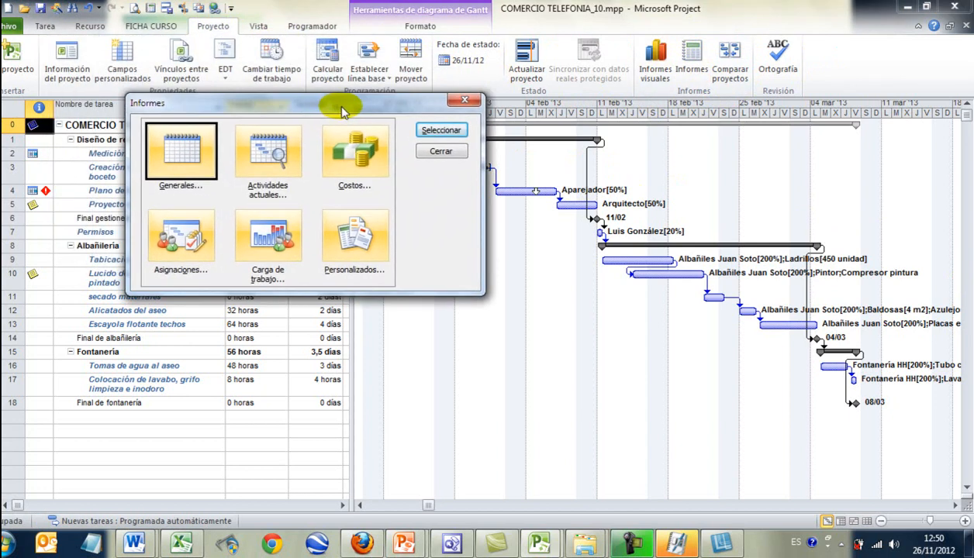
left_click(360, 157)
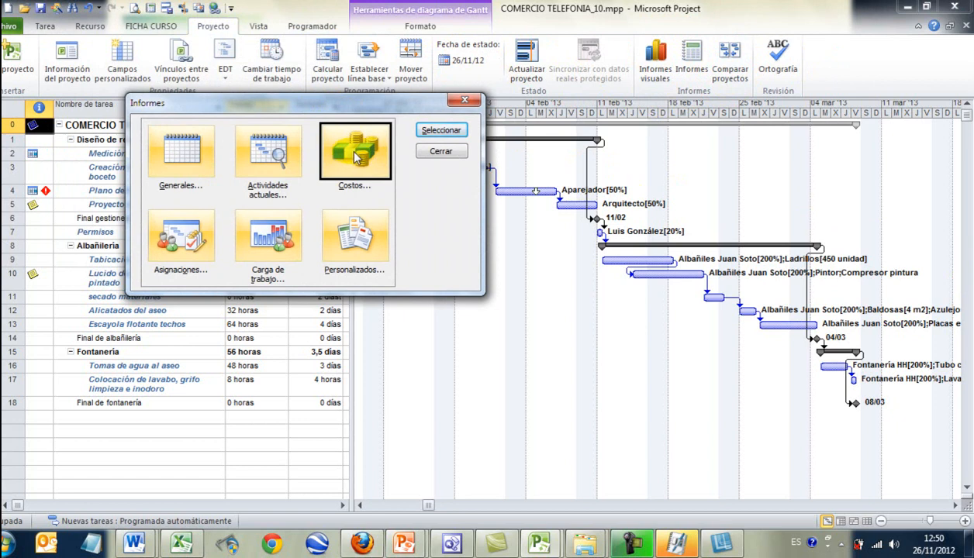
double_click(357, 157)
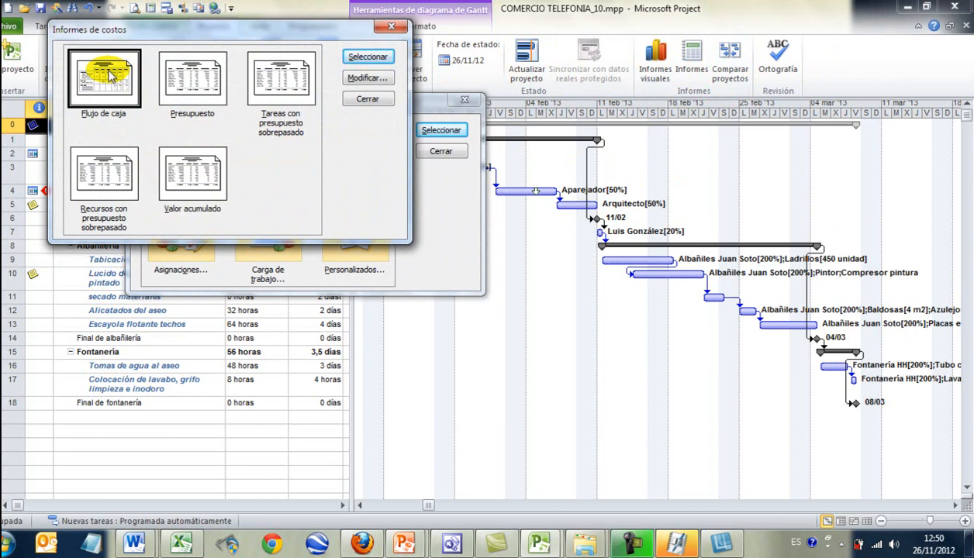
- Modify the Flujo de caja report to use Días as its columns, with Recursos as rows and Costo as the data
left_click(377, 80)
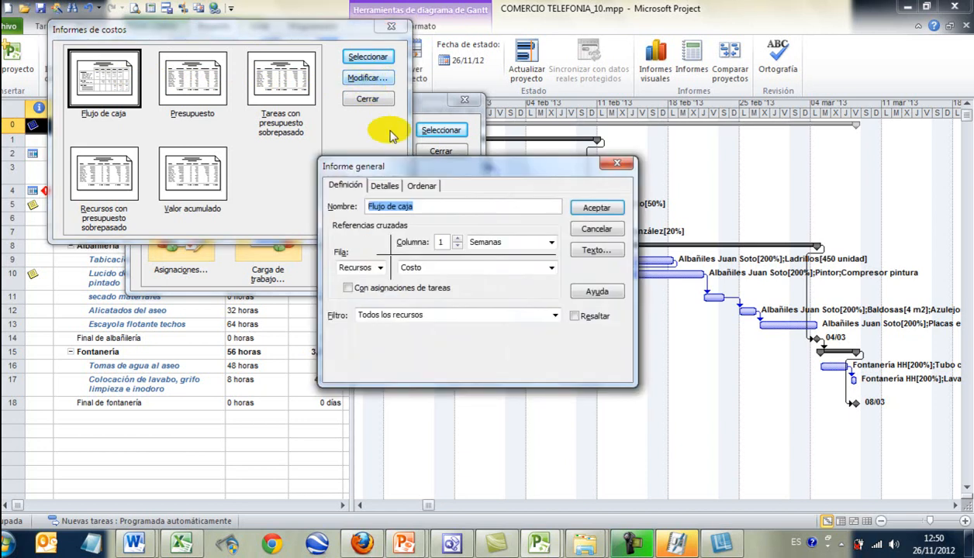
left_click_drag(412, 164, 413, 143)
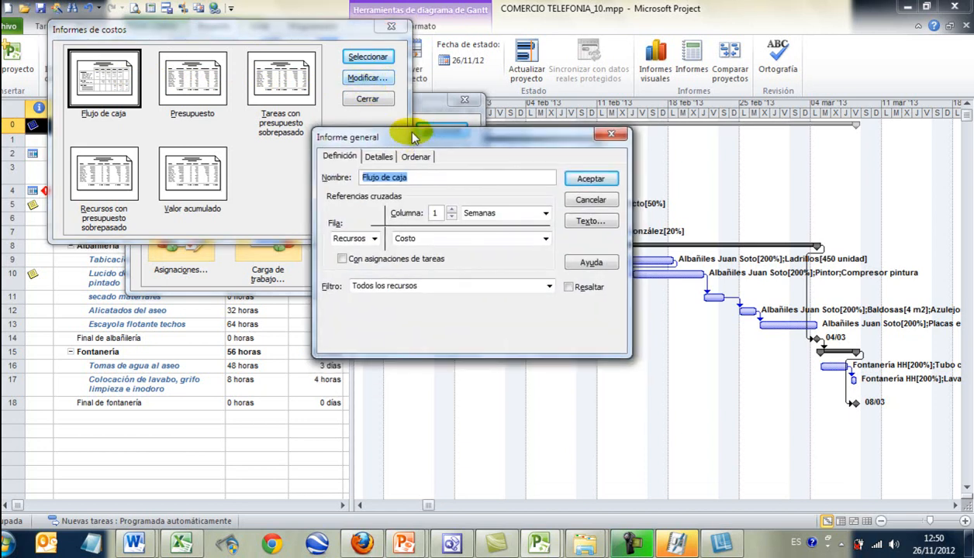
left_click(374, 239)
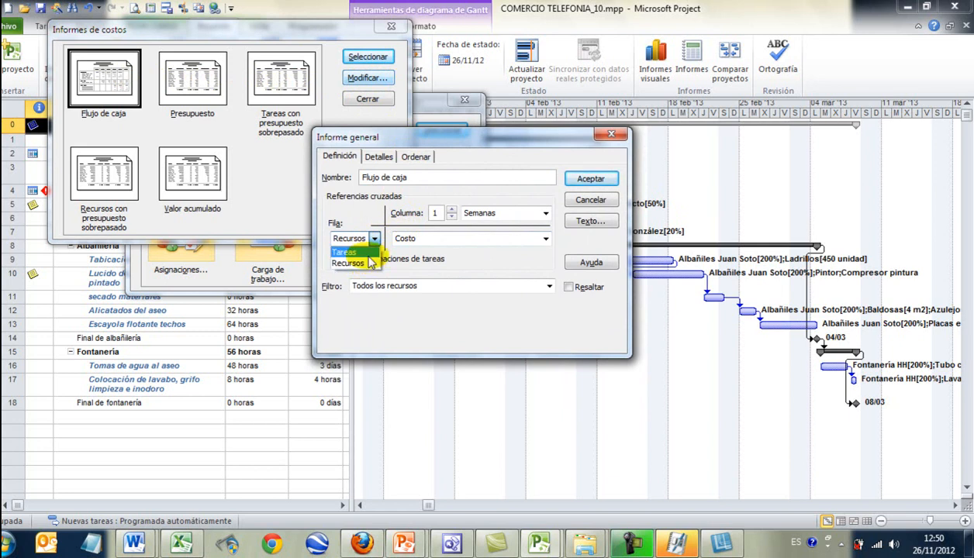
left_click(363, 264)
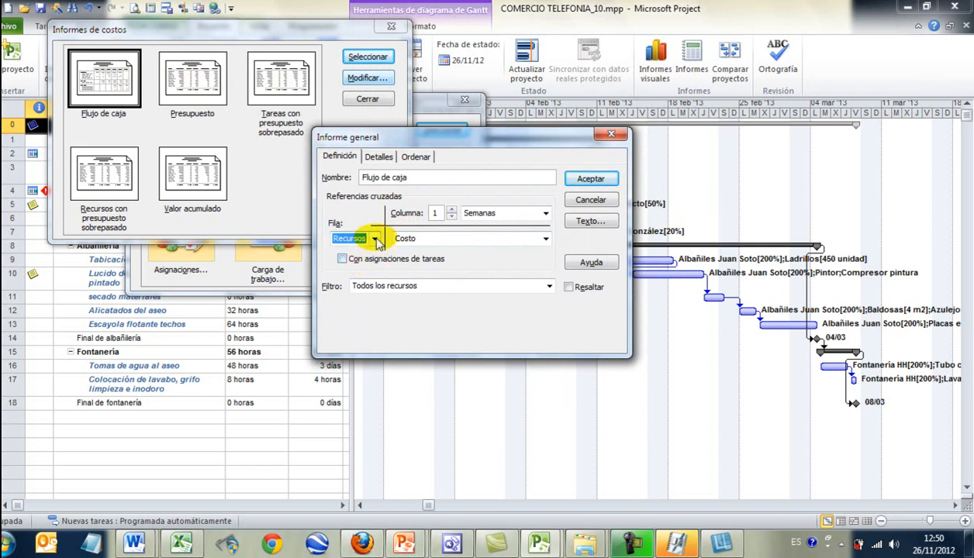
left_click(500, 219)
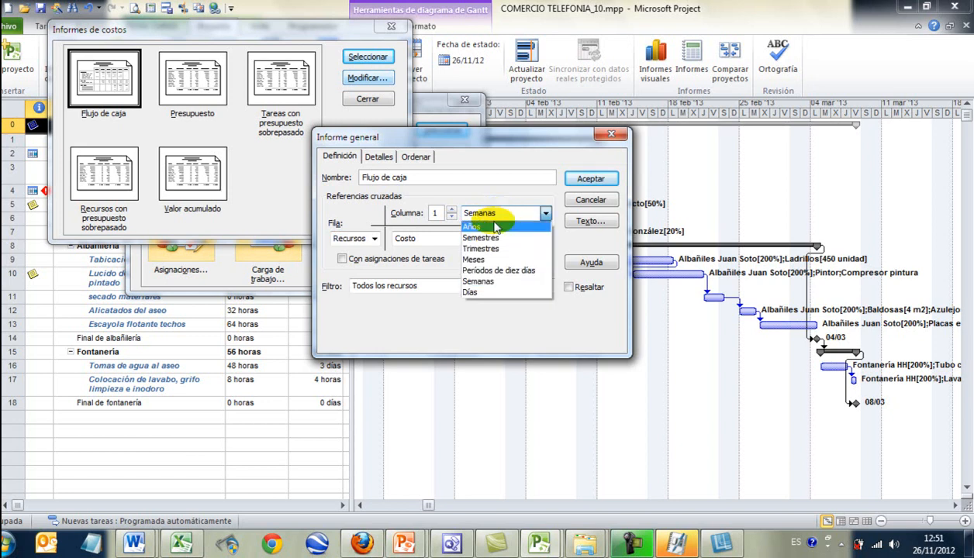
left_click(487, 292)
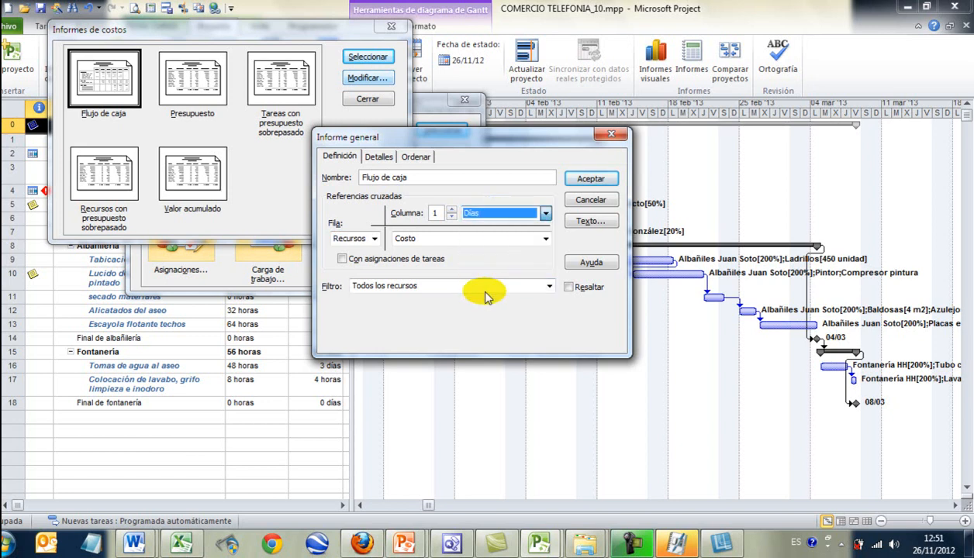
left_click(469, 239)
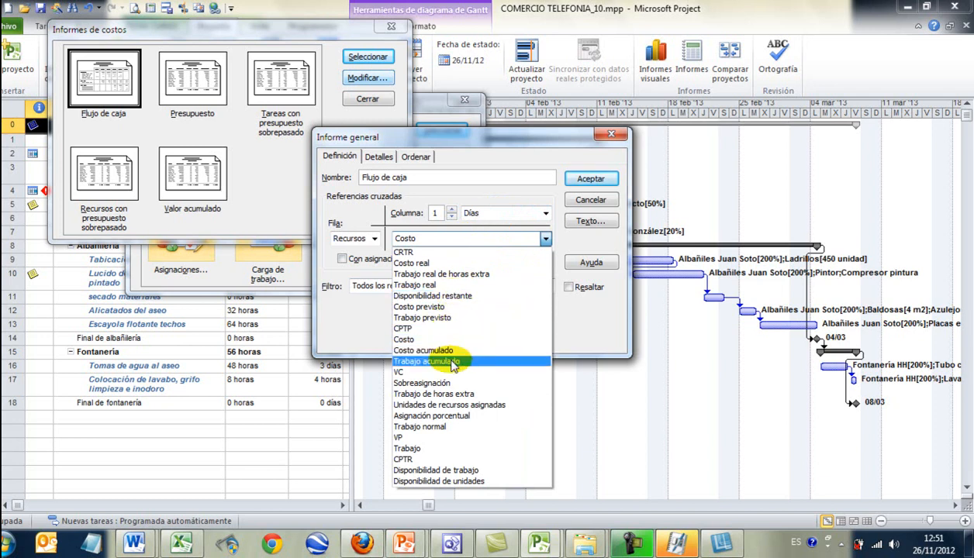
left_click(450, 242)
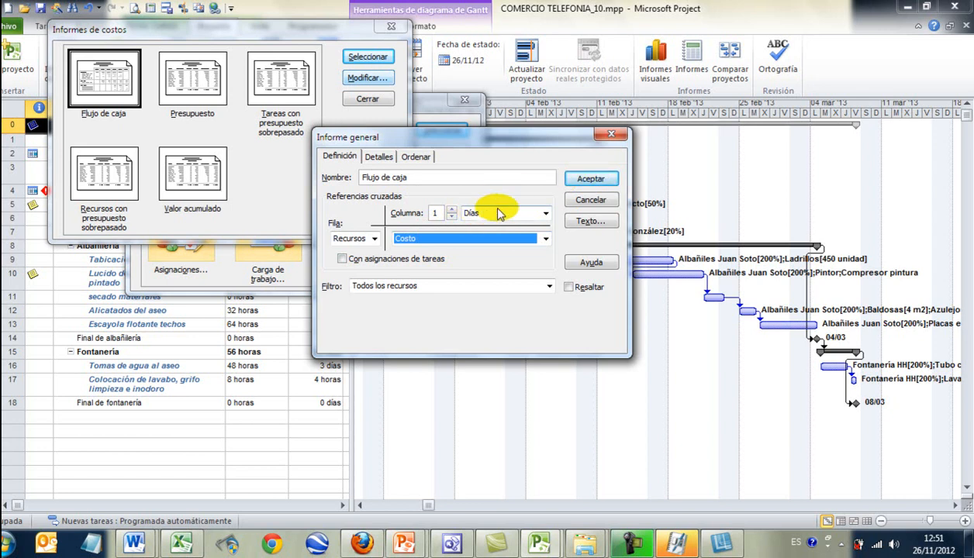
left_click(583, 180)
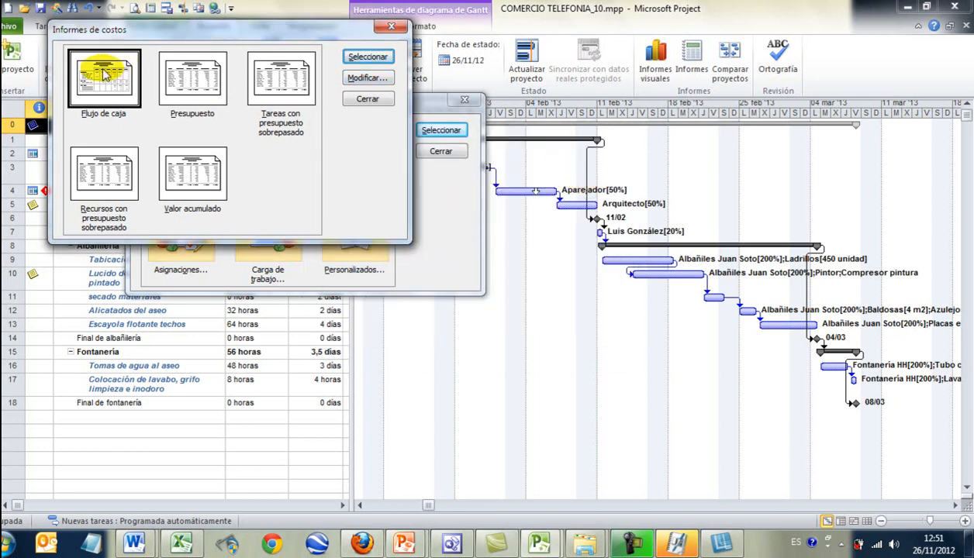
- Preview the Flujo de caja report, enlarge its first page and advance to page 3
key("Escape")
key("Escape")
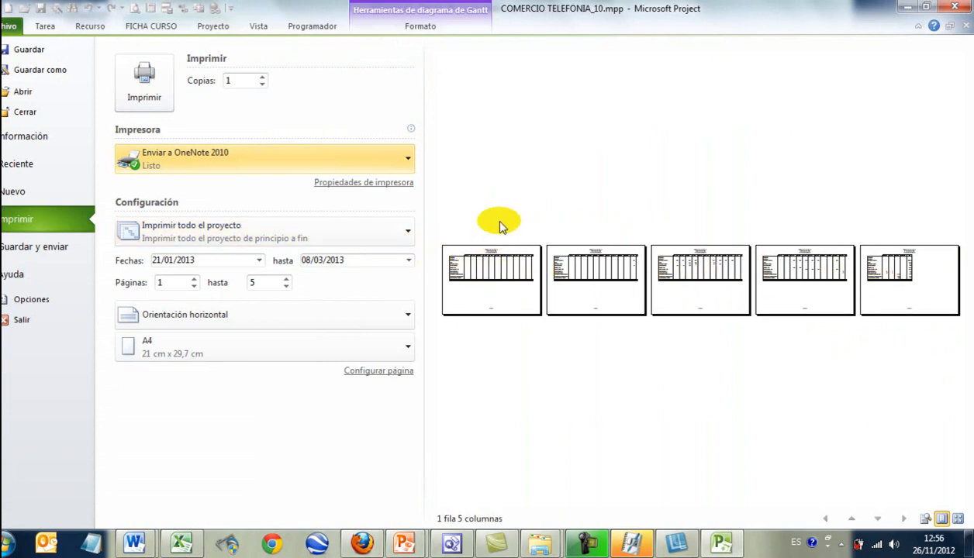
left_click(492, 260)
left_click(571, 173)
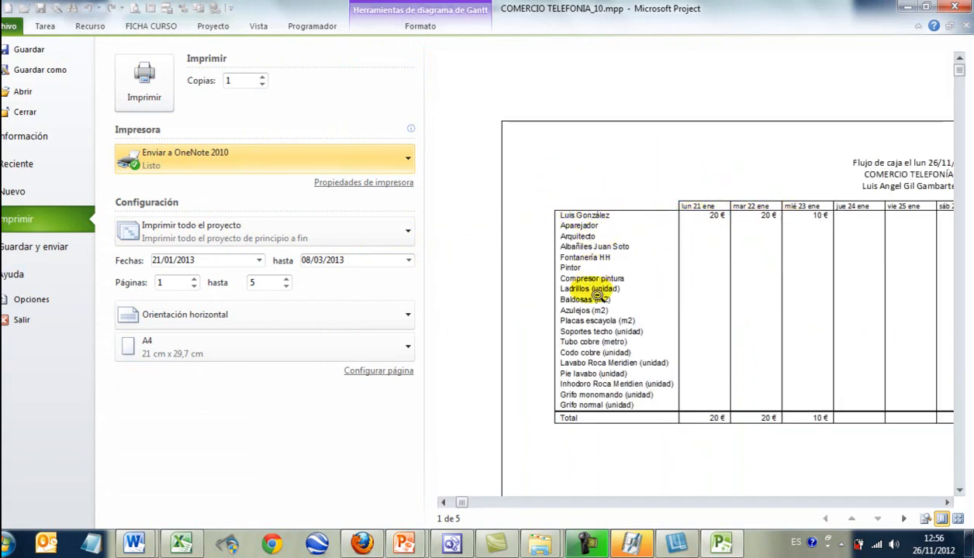
left_click(905, 520)
left_click(904, 520)
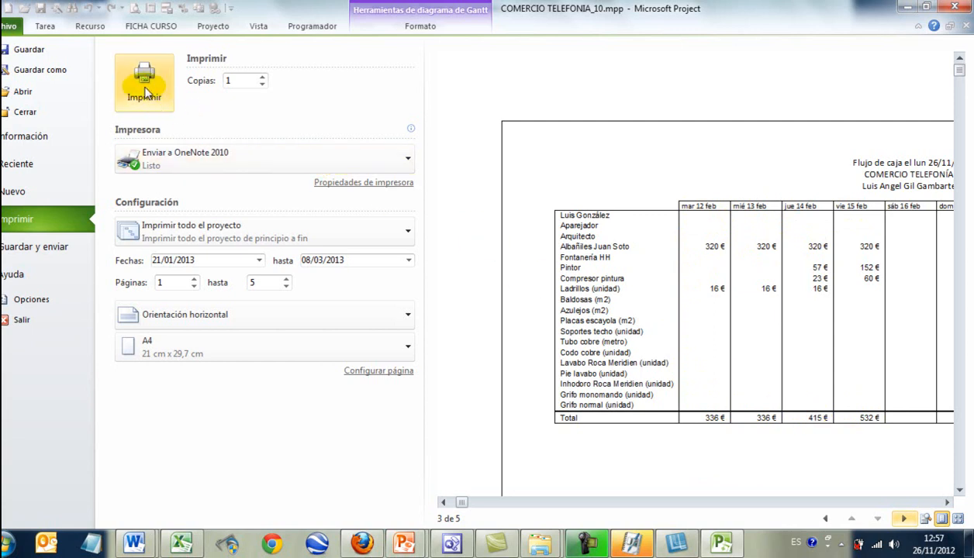
- List the printers available for the report and examine the HP Deskjet and PDFCreator options
left_click(282, 163)
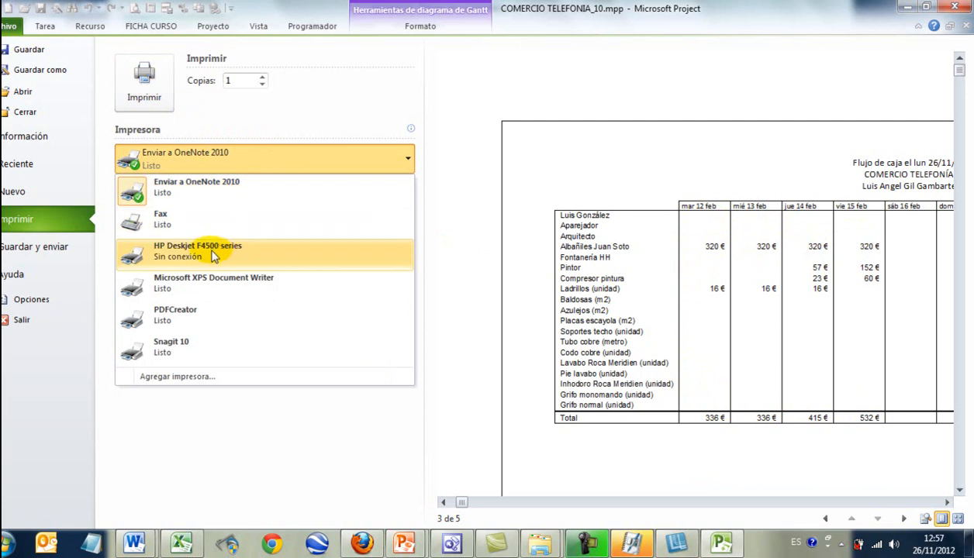
mouse_move(215, 257)
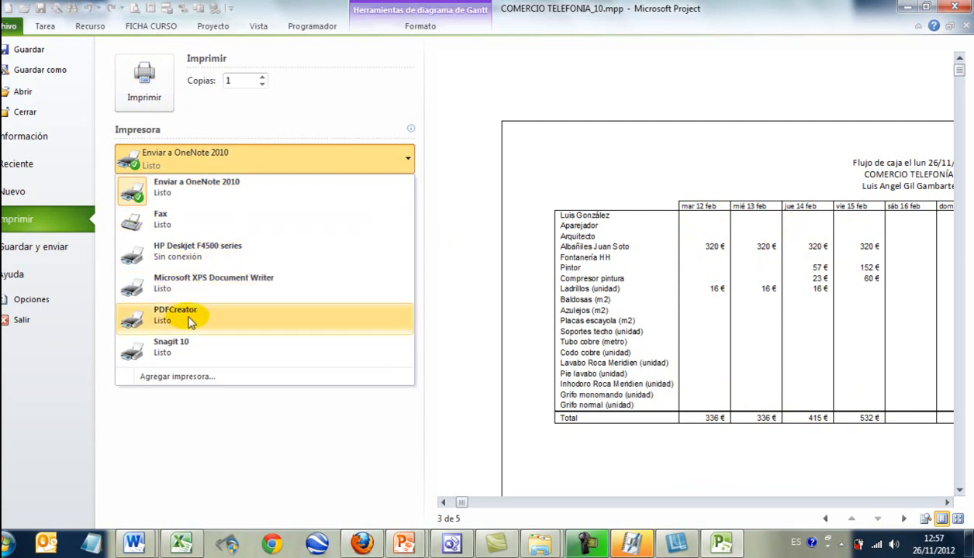
mouse_move(190, 323)
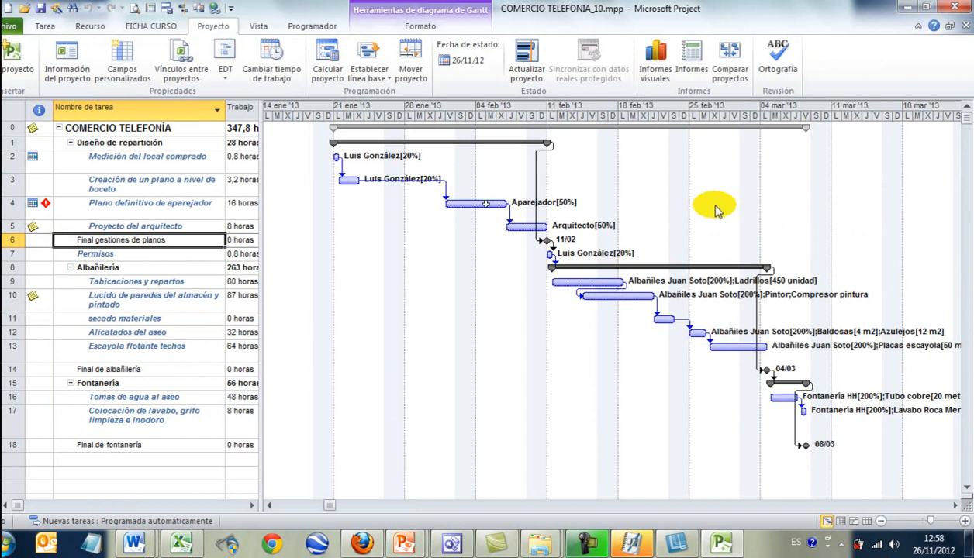
- Open the Personalizados category of the project reports
left_click(693, 57)
left_click_drag(243, 39, 339, 46)
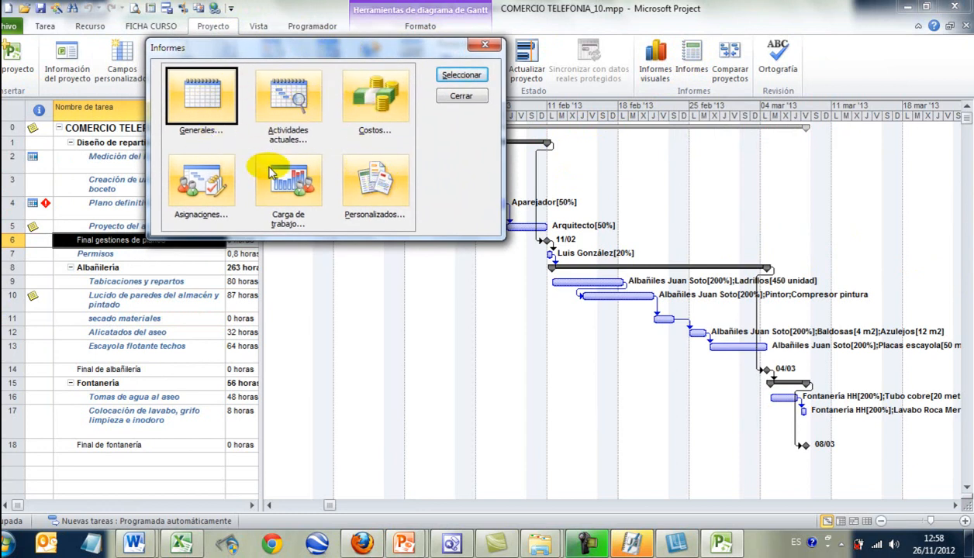
left_click(379, 183)
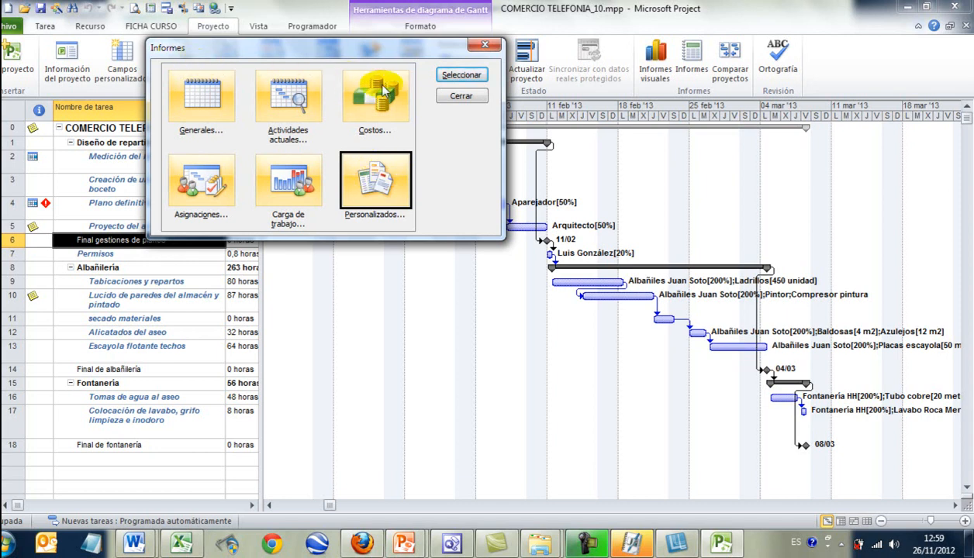
double_click(377, 183)
left_click_drag(370, 182, 349, 112)
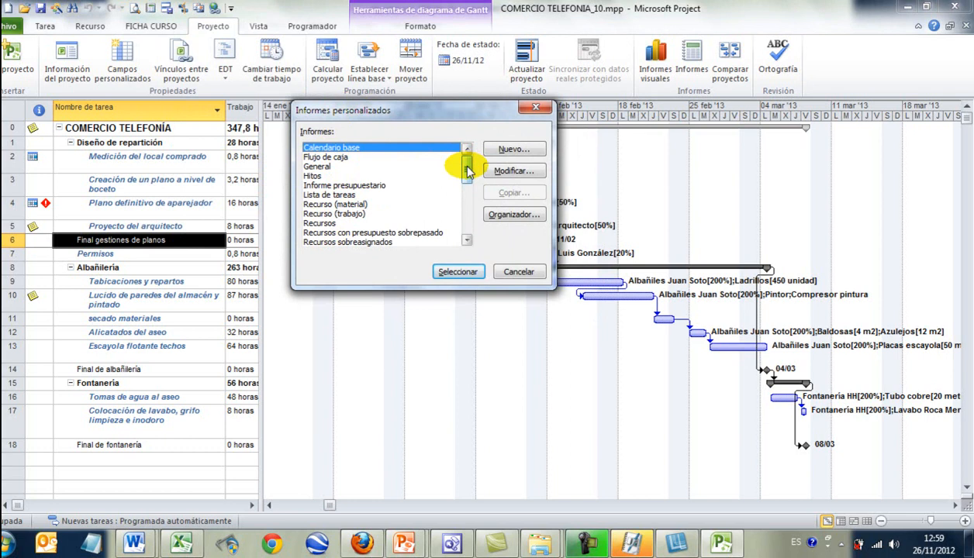
- Create a custom report of type Recursos named Recursos materiales, filtered by Recursos - Materiales
left_click(516, 150)
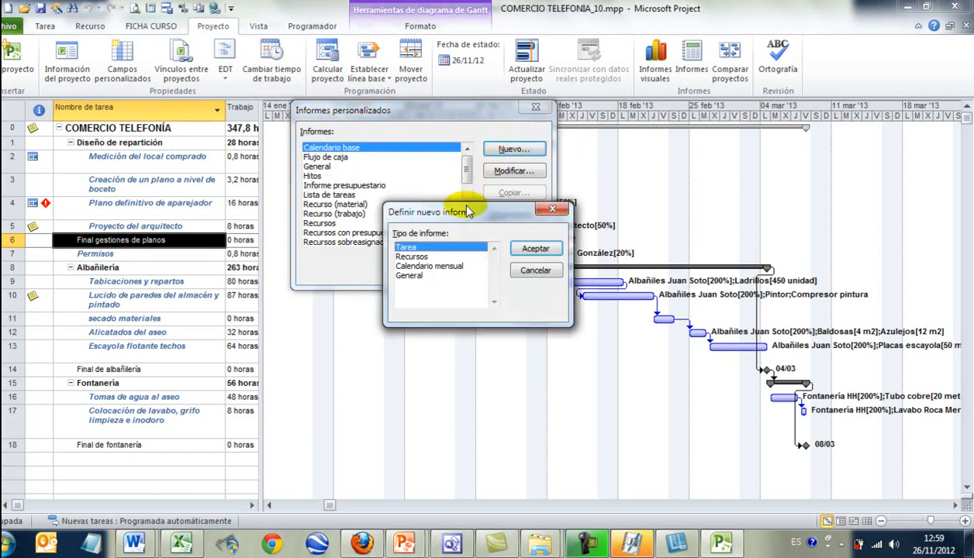
left_click_drag(481, 214, 487, 199)
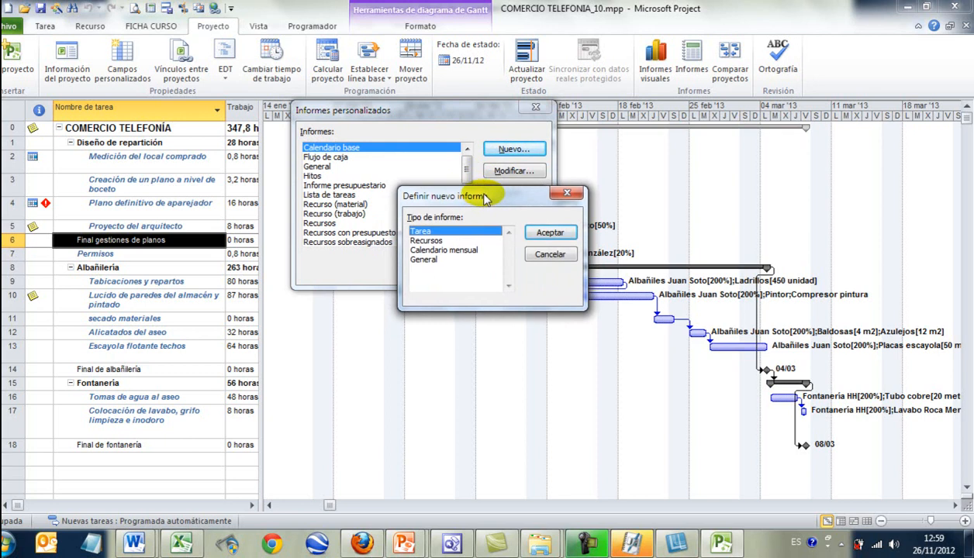
left_click(439, 241)
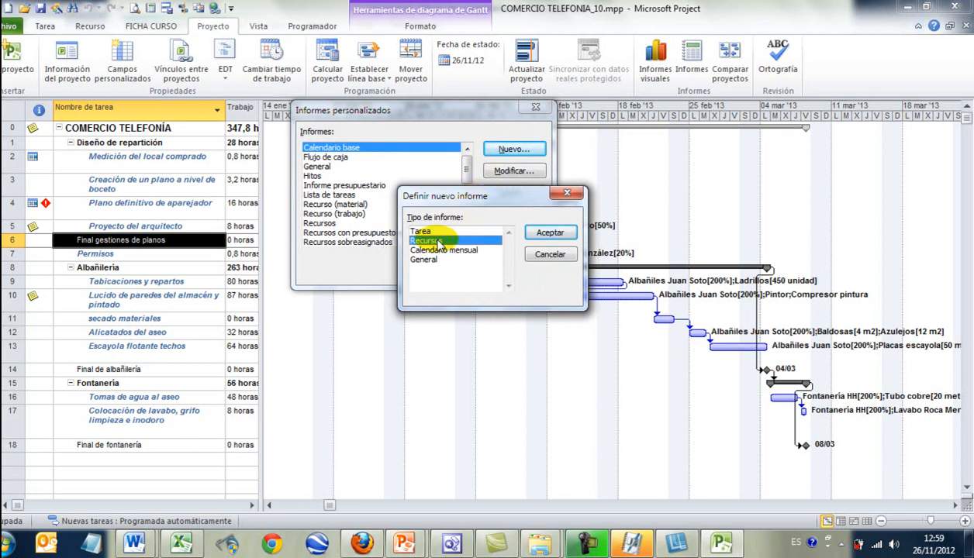
left_click(546, 233)
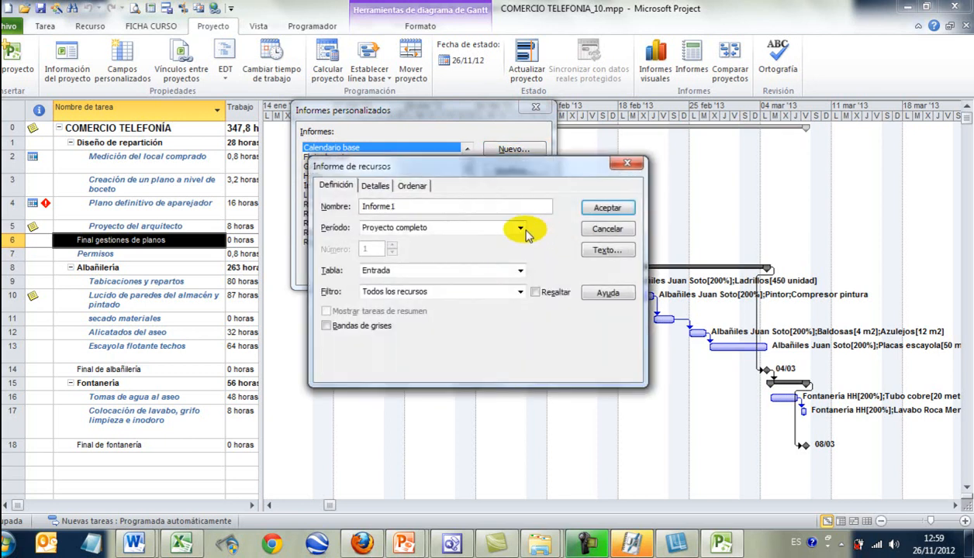
left_click_drag(517, 172, 521, 224)
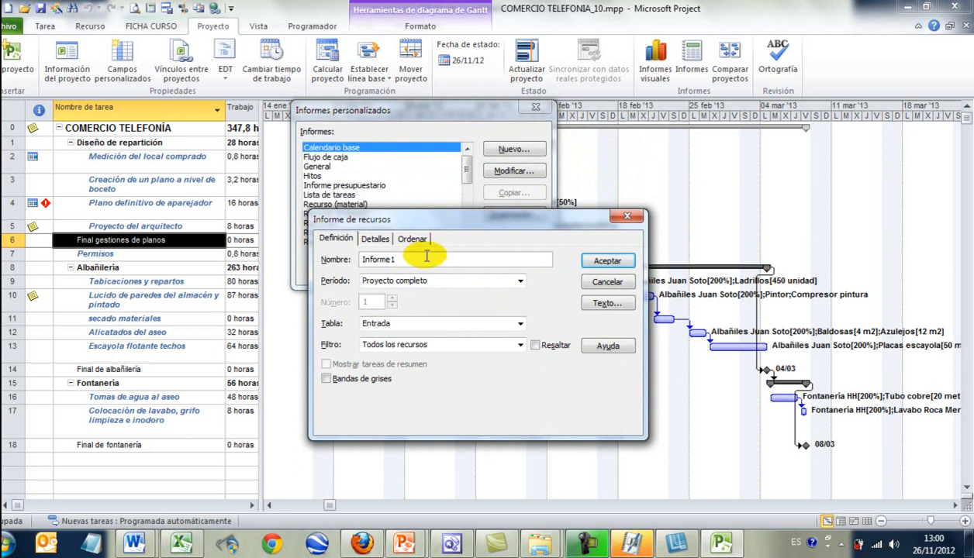
key("BackSpace")
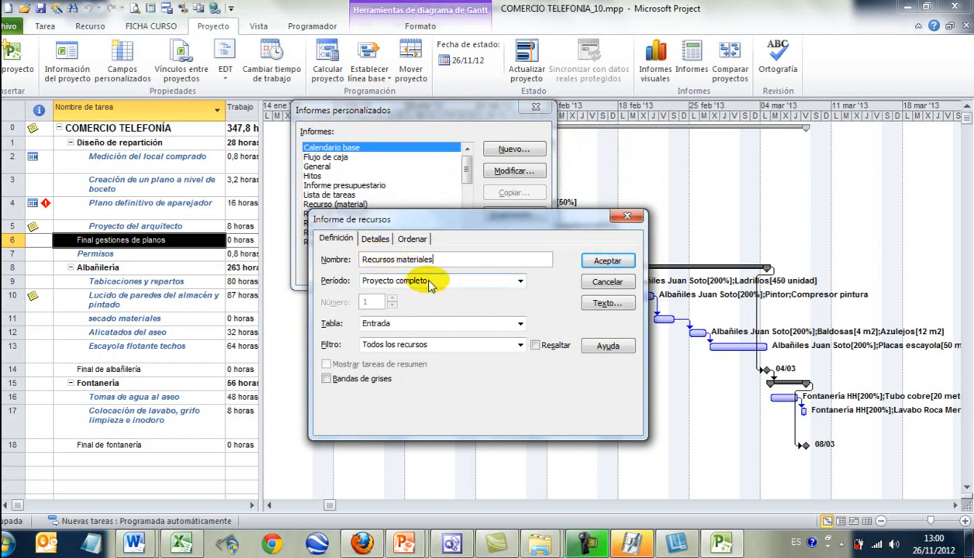
left_click(431, 350)
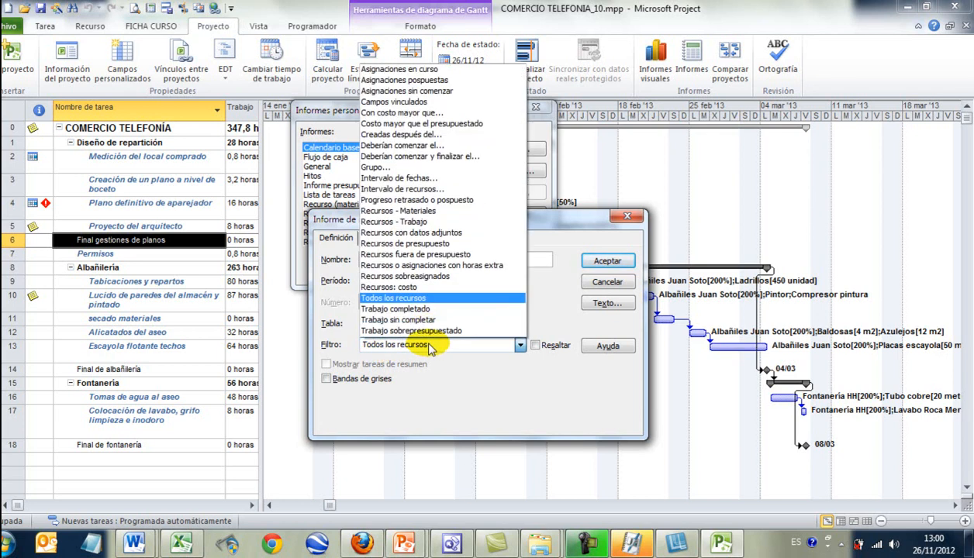
left_click(461, 213)
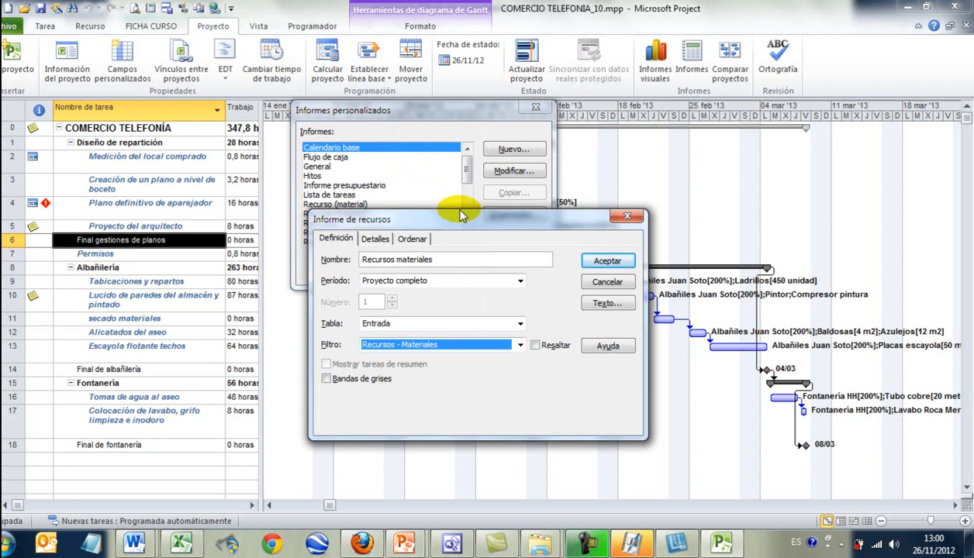
left_click(607, 261)
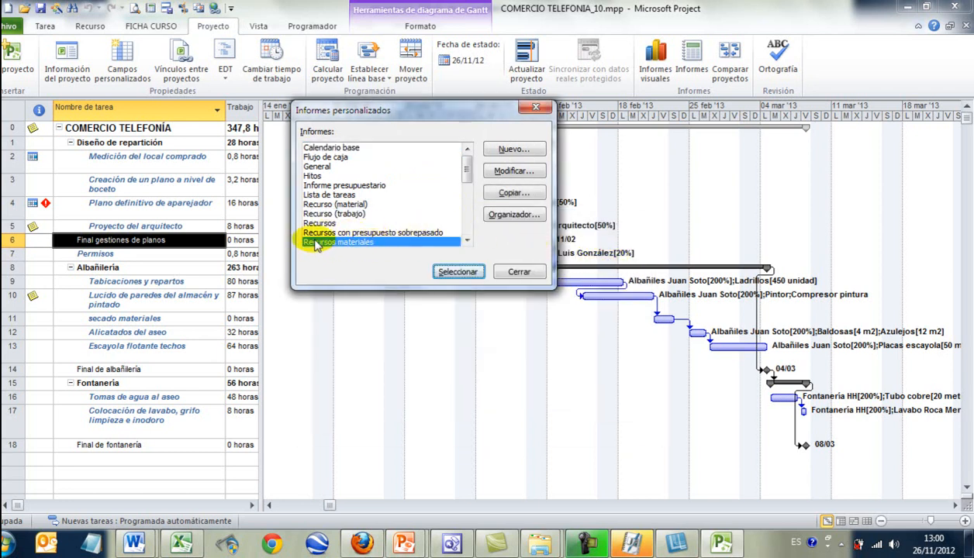
- Copy the Flujo de caja report as Flujo de caja personalizado, with Costo acumulado as its data
left_click_drag(404, 114, 398, 153)
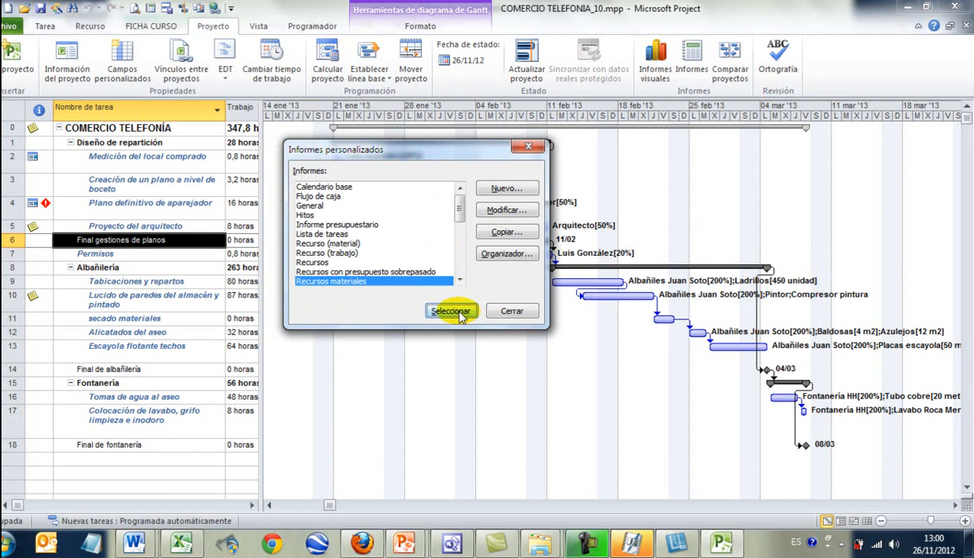
left_click(302, 198)
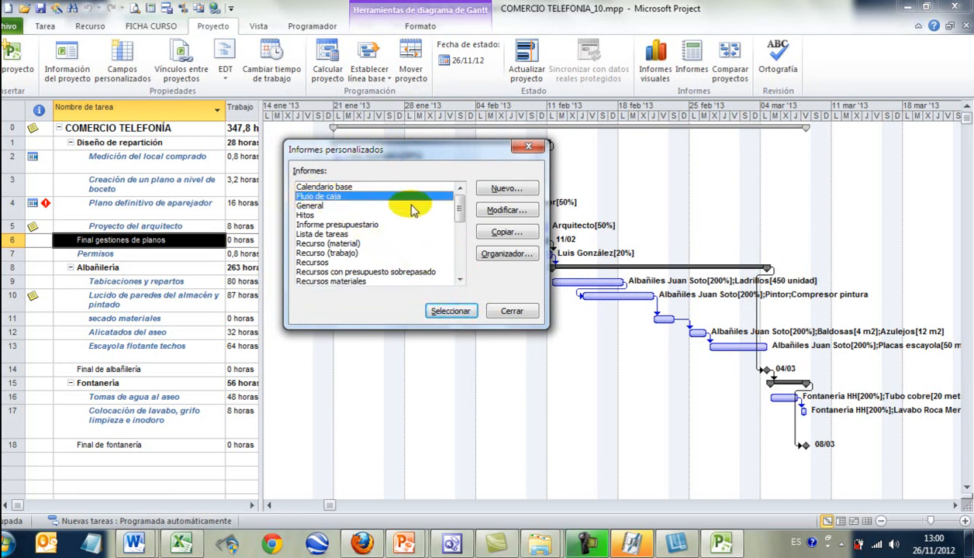
left_click(500, 233)
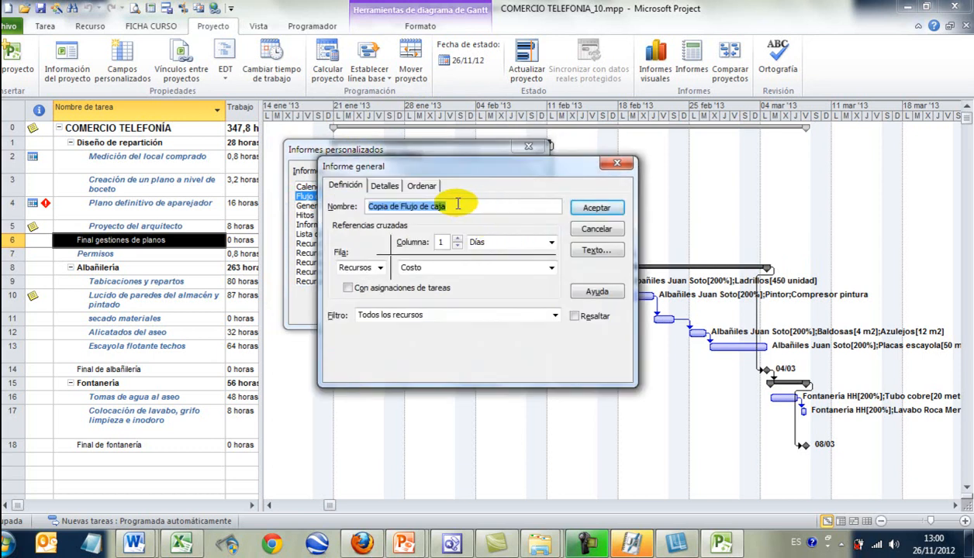
left_click(393, 205)
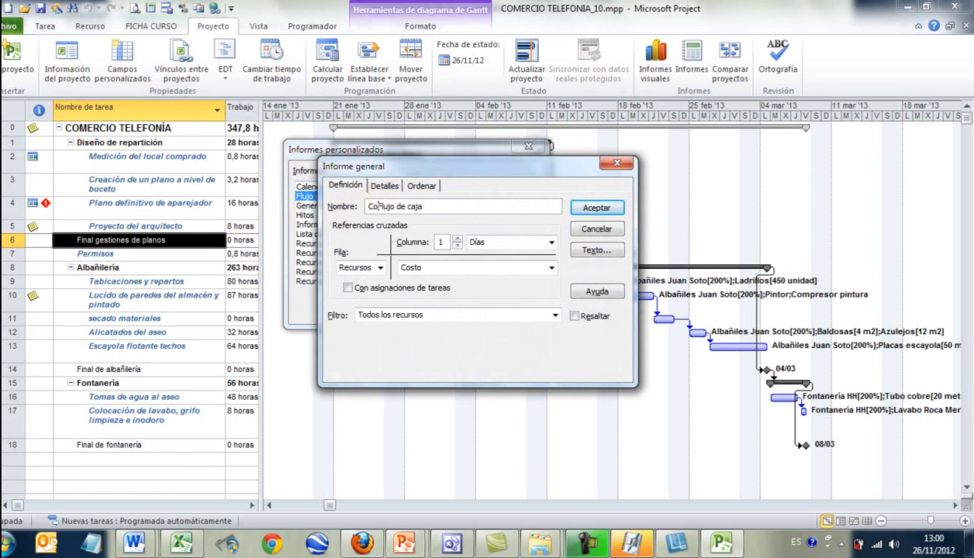
left_click(419, 207)
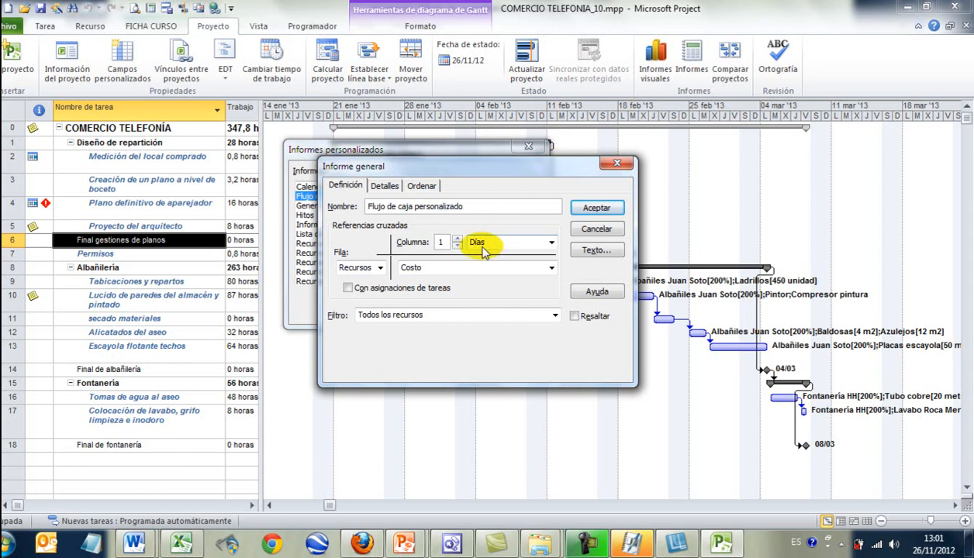
left_click(422, 270)
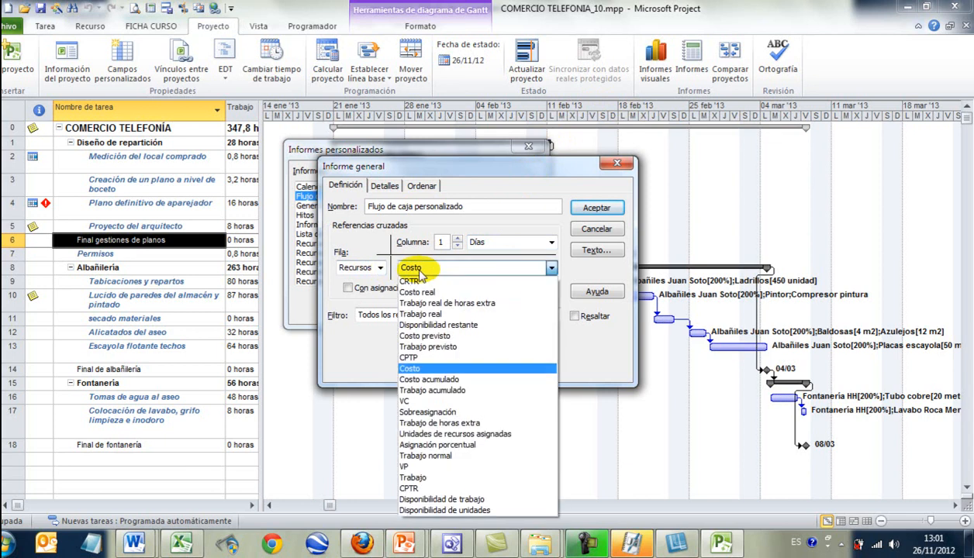
left_click(433, 379)
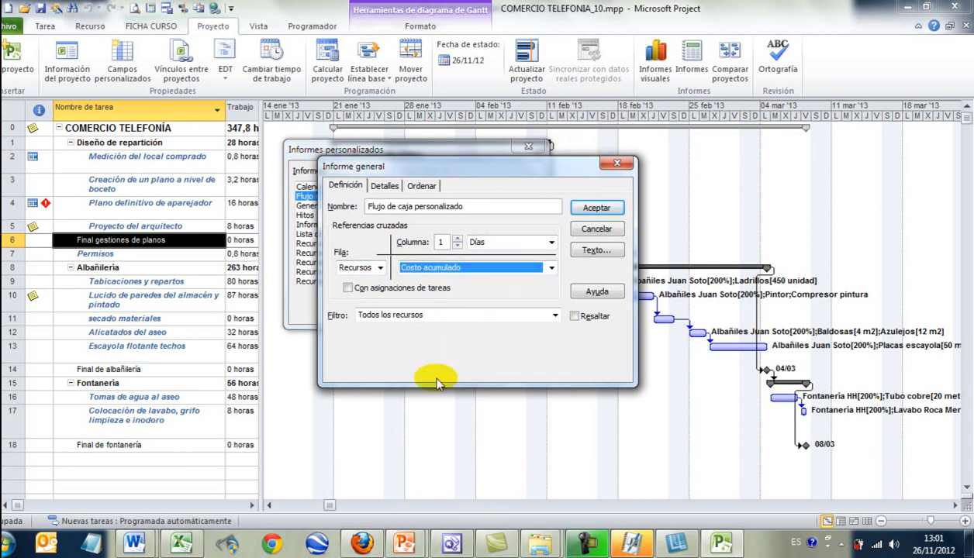
mouse_move(467, 170)
left_mouse_down()
mouse_move(476, 161)
mouse_move(472, 181)
left_mouse_up()
left_click(605, 220)
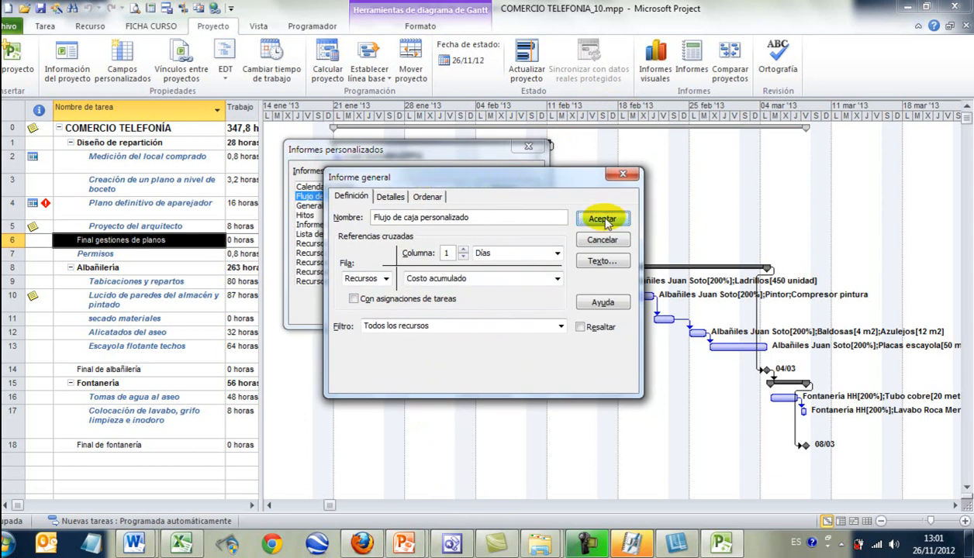
- Preview the Flujo de caja personalizado report, examine the accumulated costs on its first and third pages, and return to the Gantt chart
left_click_drag(438, 151, 452, 141)
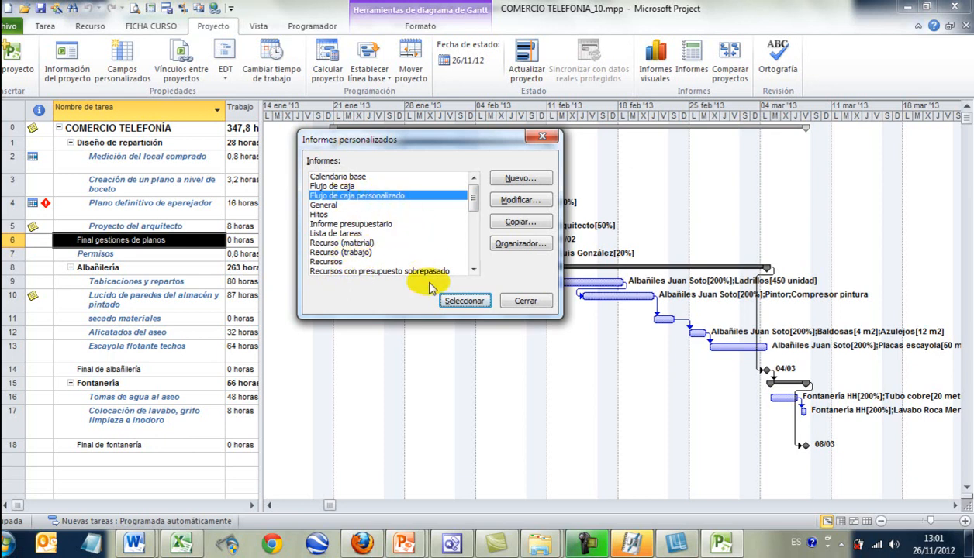
left_click(463, 303)
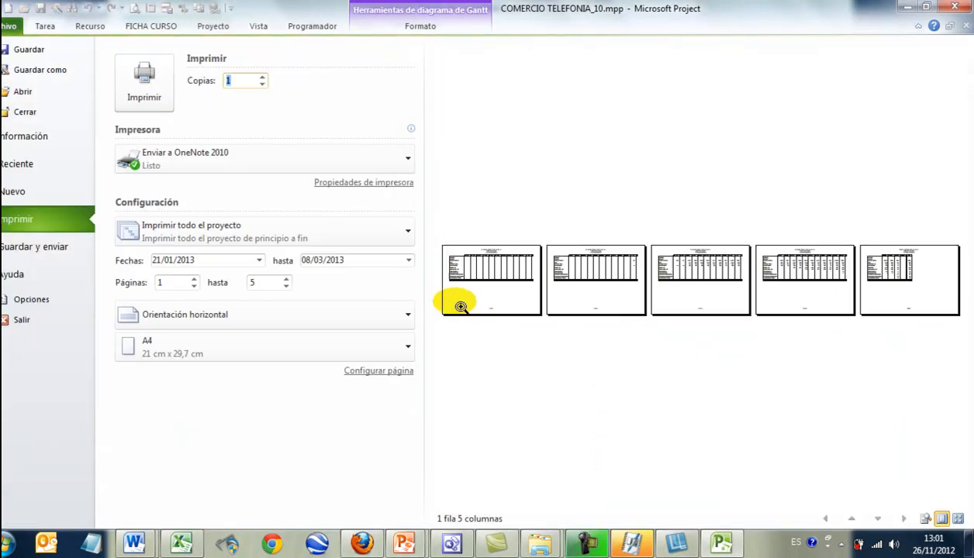
left_click(481, 254)
left_click(486, 256)
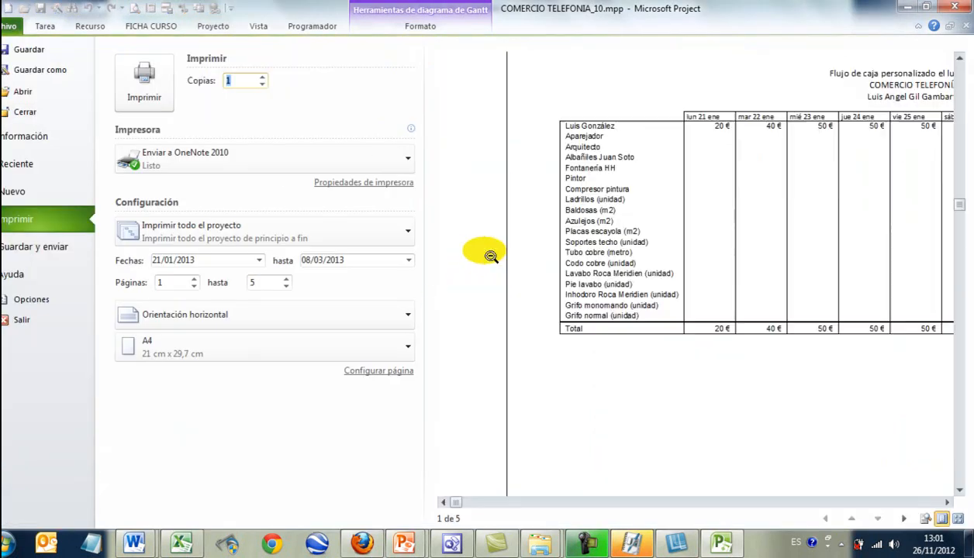
left_click(595, 288)
left_click(904, 519)
left_click(904, 519)
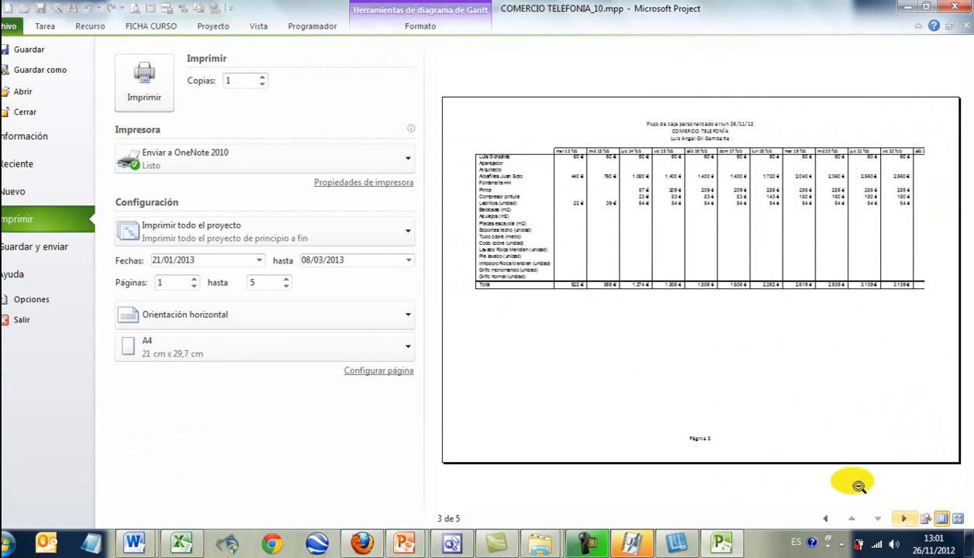
left_click(619, 281)
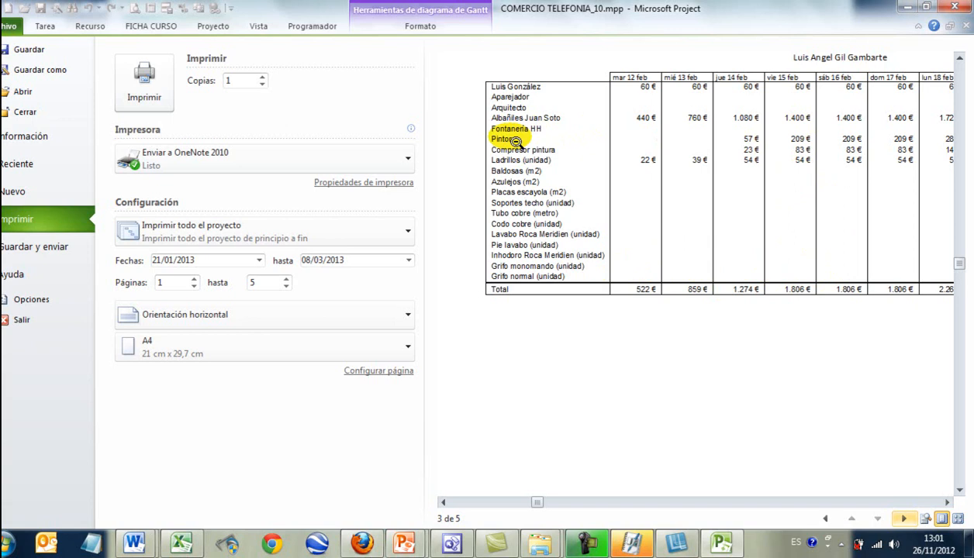
left_click(46, 25)
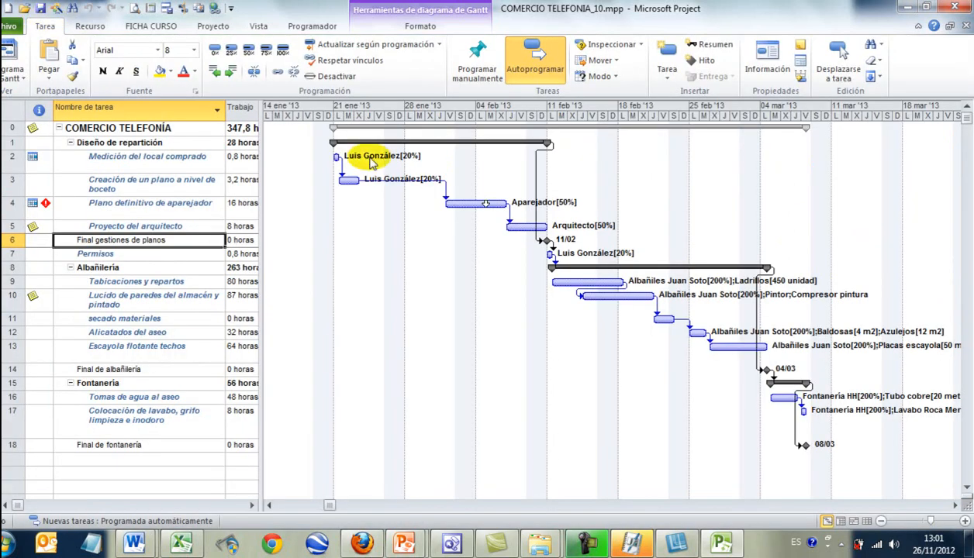
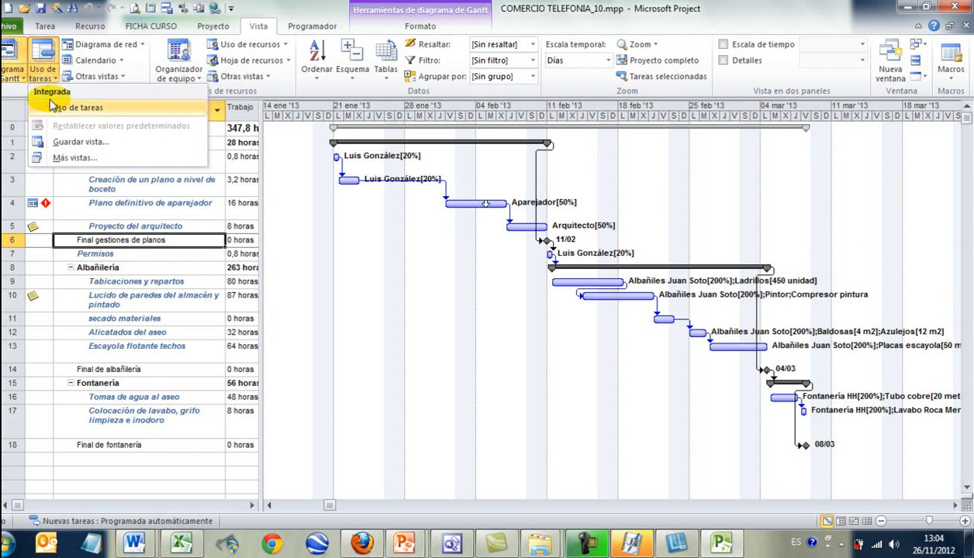
- View the Organizer reached through the list of additional views, then close it and the list without changes
left_click(70, 158)
left_click_drag(159, 52, 386, 121)
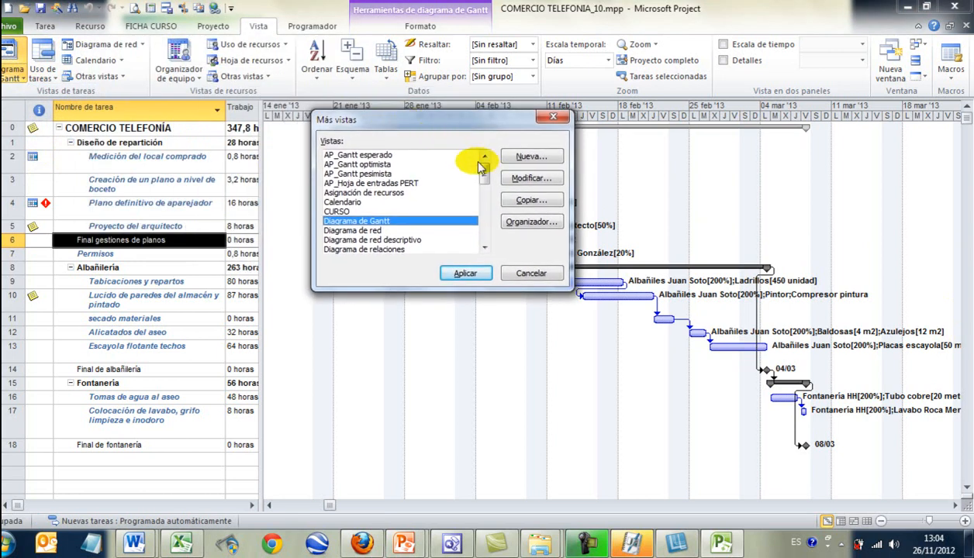
left_click(532, 225)
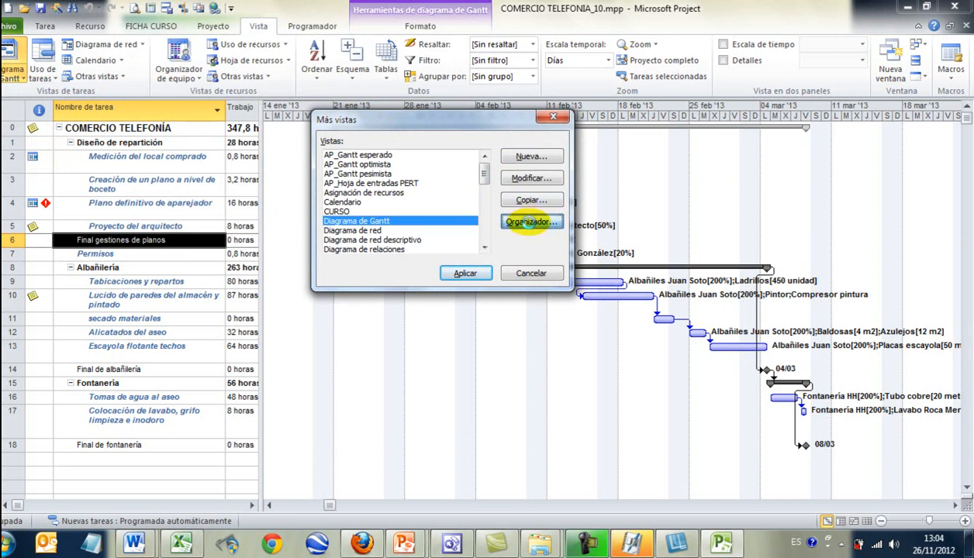
left_click_drag(544, 161, 537, 152)
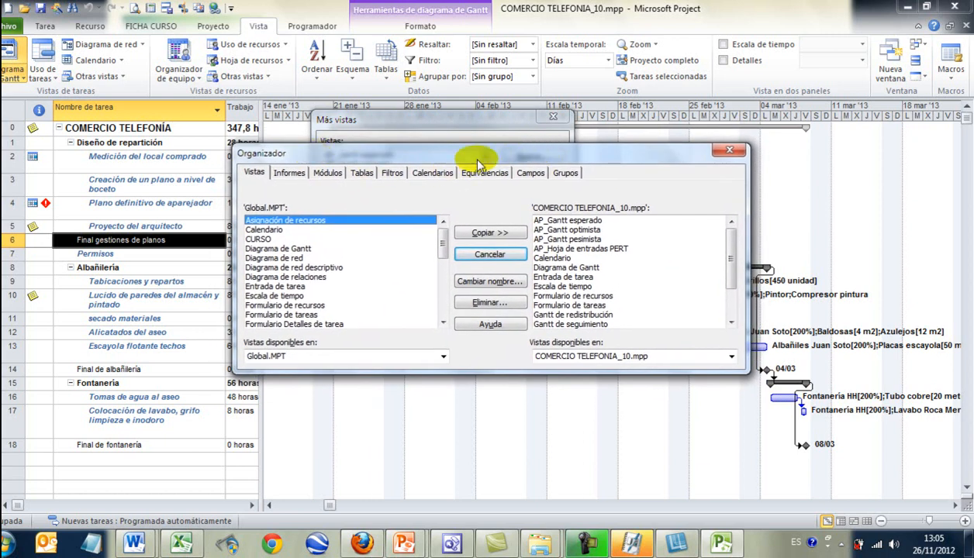
left_click(727, 150)
left_click(552, 119)
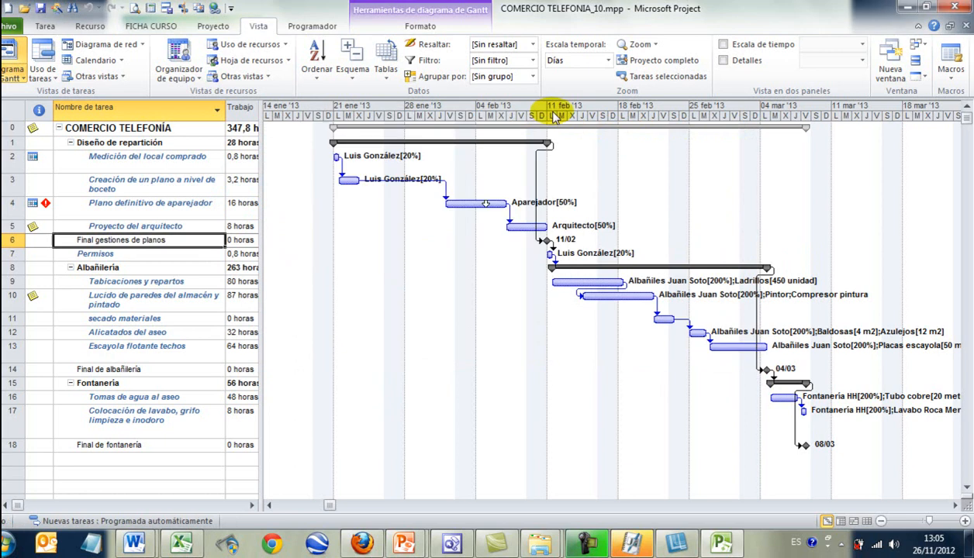
- Open the Organizer from the developer tools and check which files are available as the destination for views
left_click(313, 28)
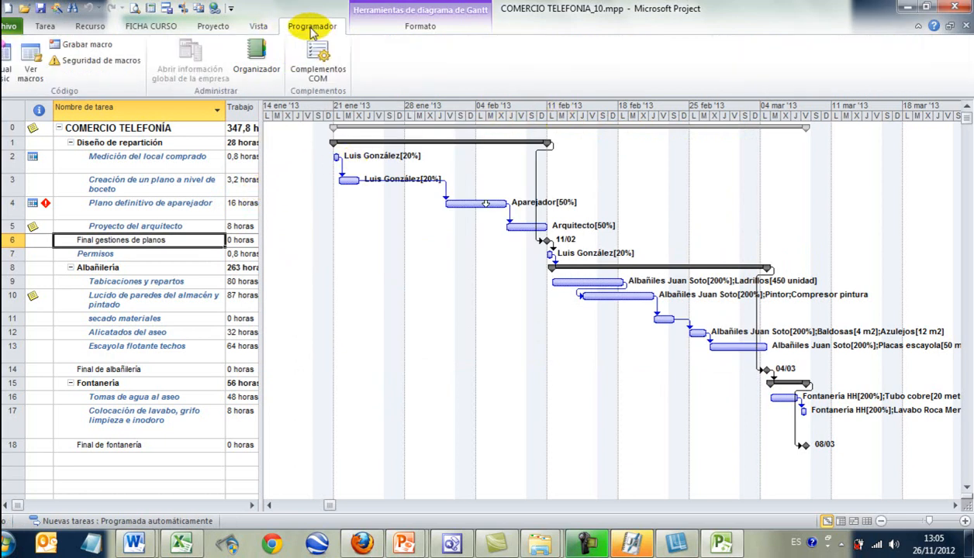
left_click(258, 56)
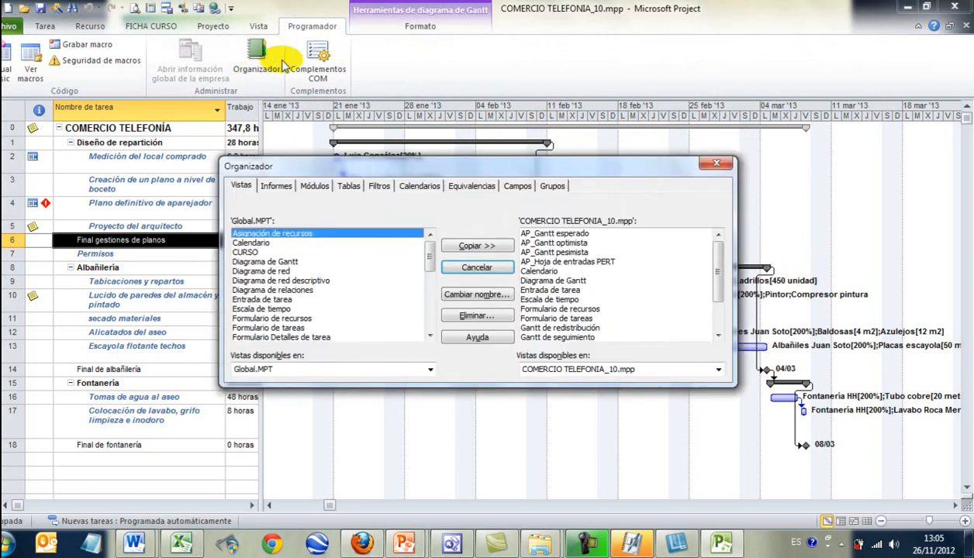
left_click_drag(391, 172, 388, 130)
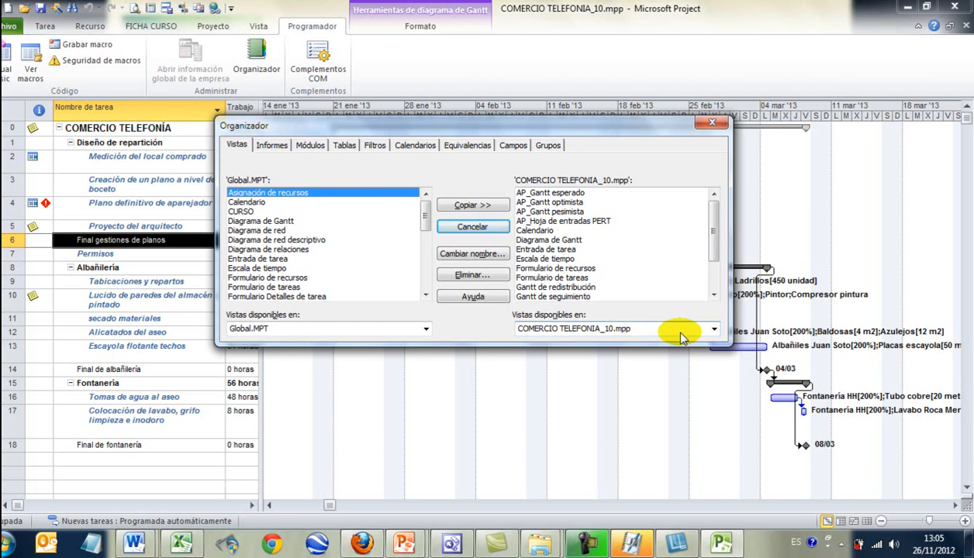
left_click(713, 329)
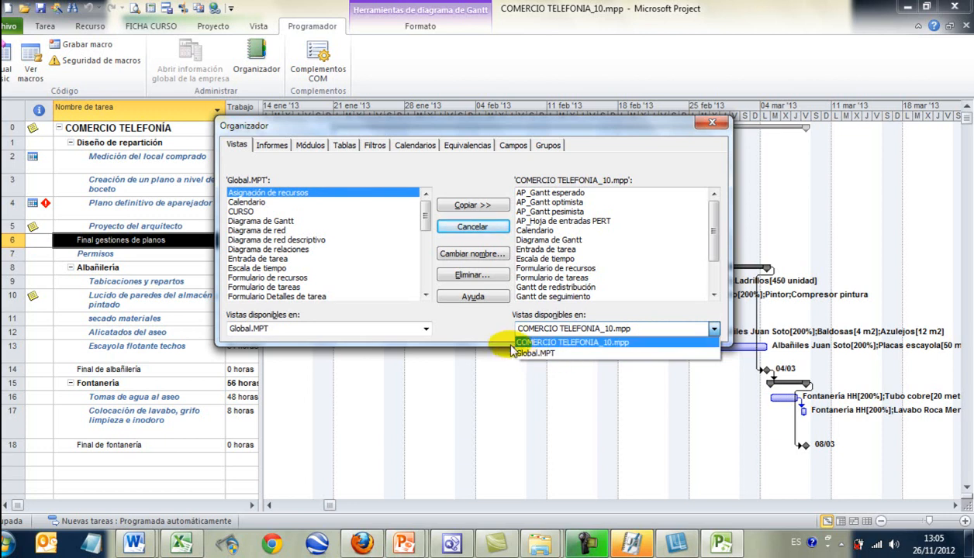
left_click(465, 322)
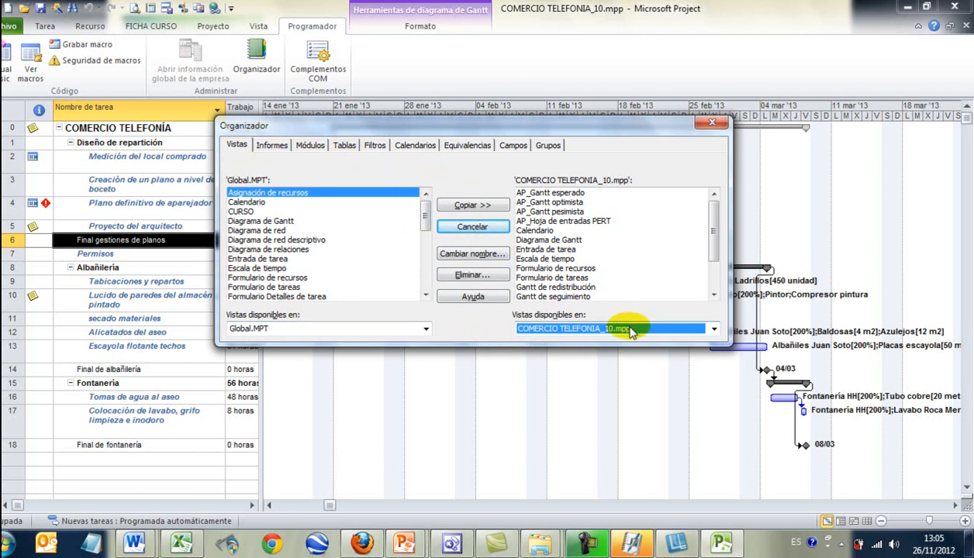
left_click(713, 329)
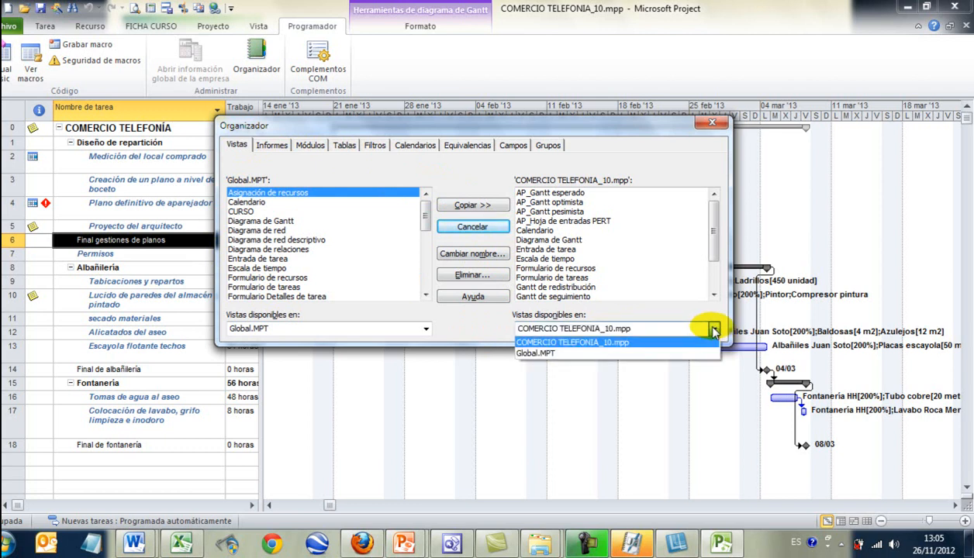
left_click(711, 331)
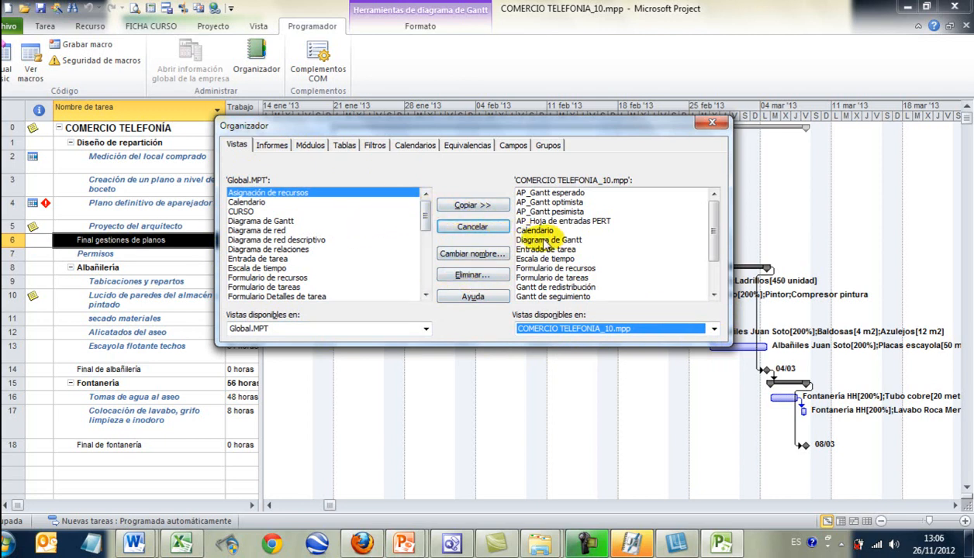
- Examine the Organizer's contents for views, reports, modules, tables, filters, calendars, custom fields, groups and Equivalencias
left_click(233, 145)
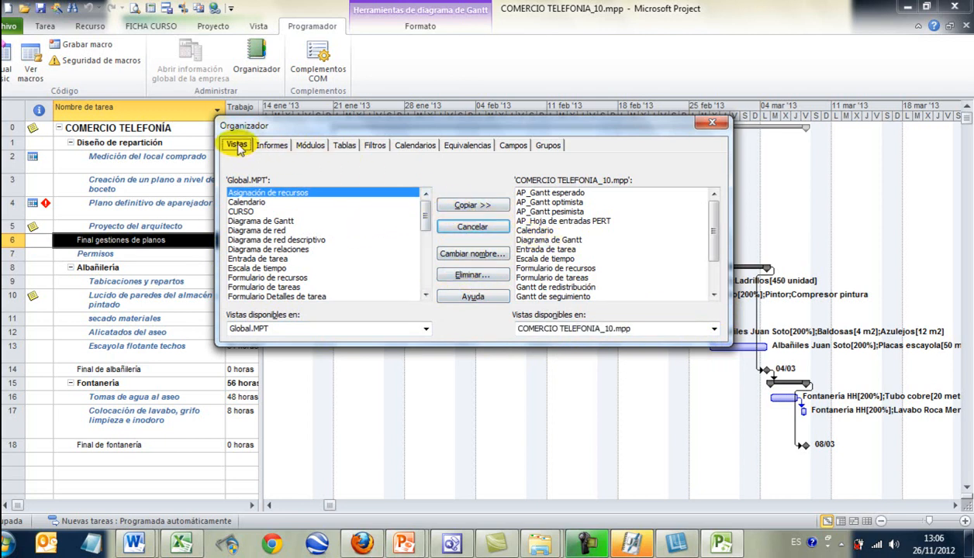
left_click(267, 145)
left_click(309, 146)
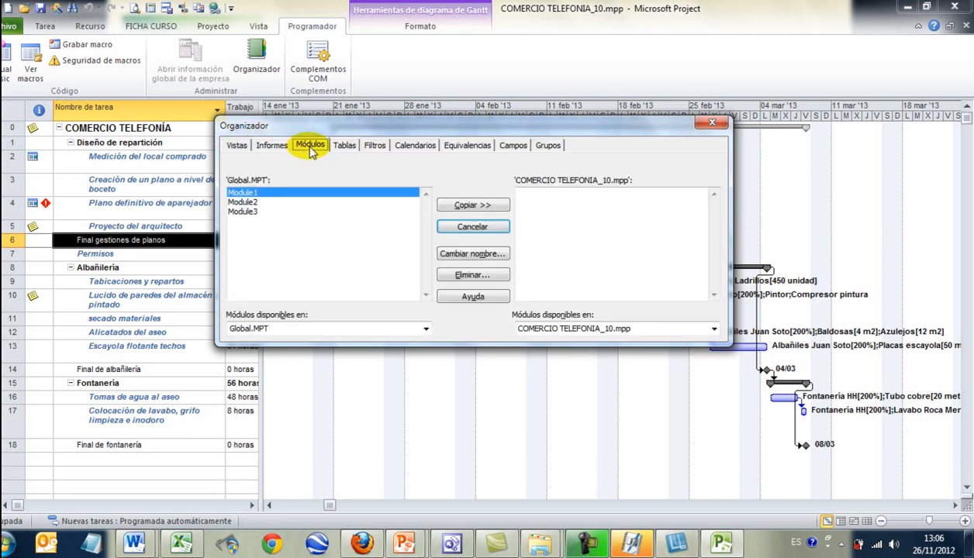
left_click(344, 146)
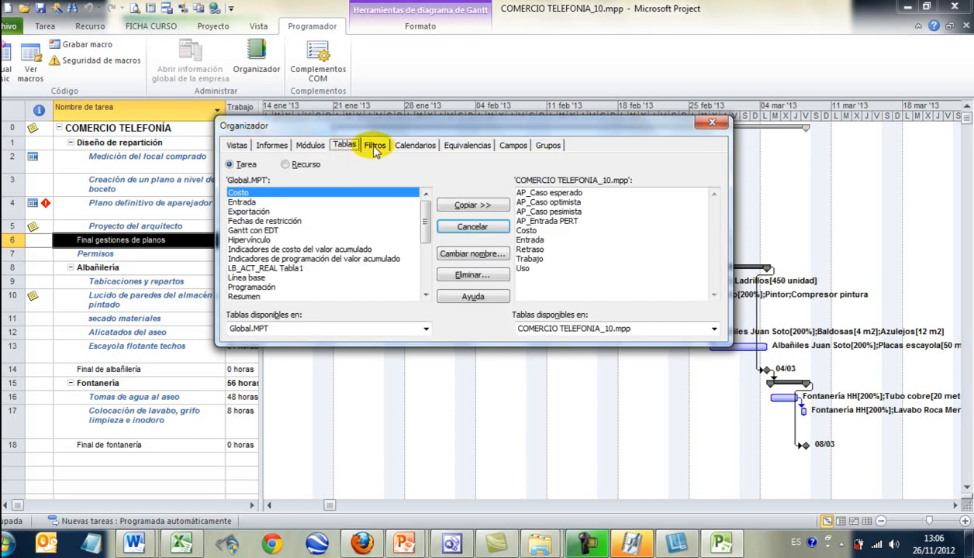
left_click(377, 147)
left_click(409, 150)
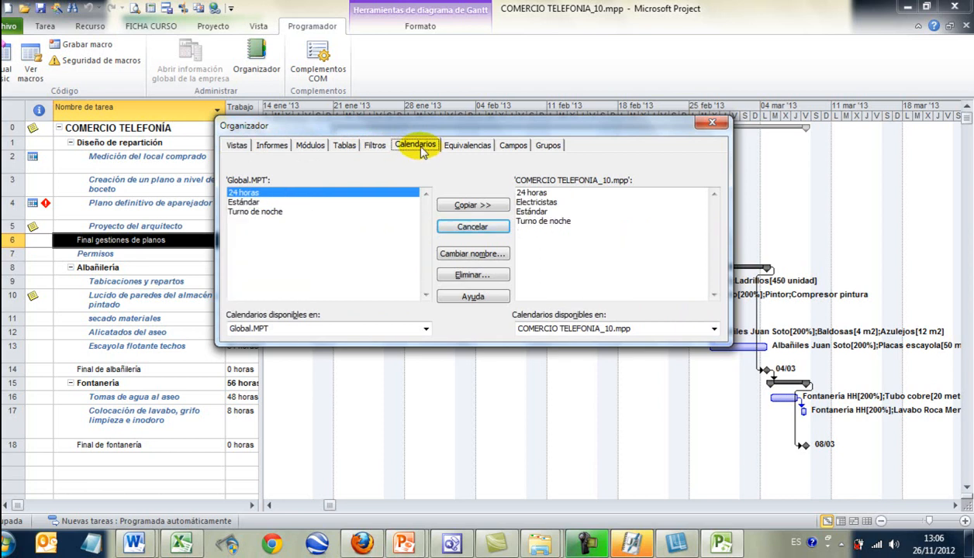
left_click(512, 148)
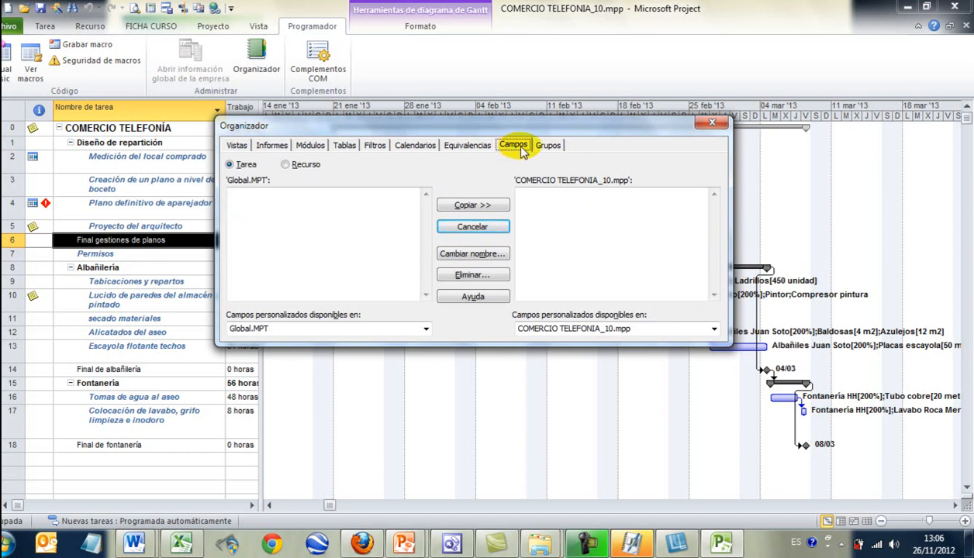
left_click(548, 147)
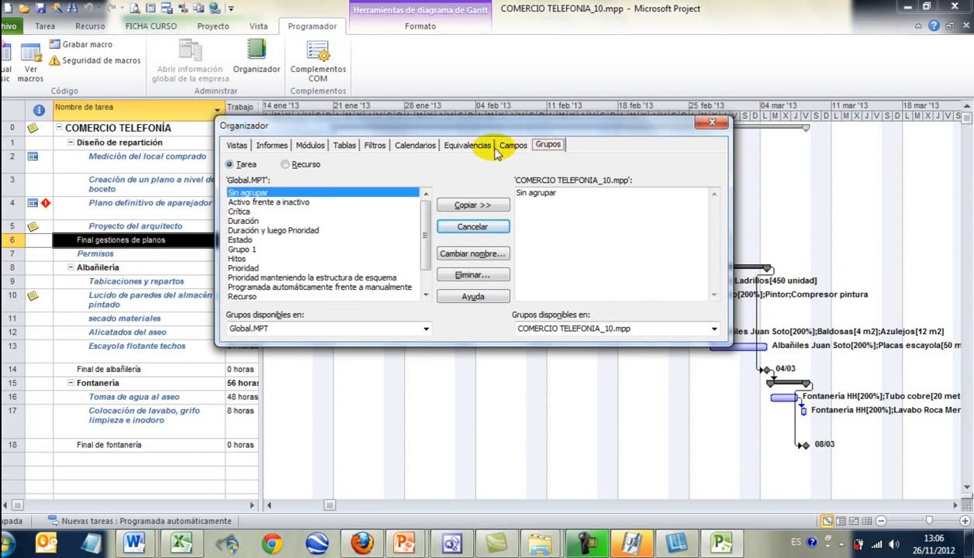
left_click(466, 147)
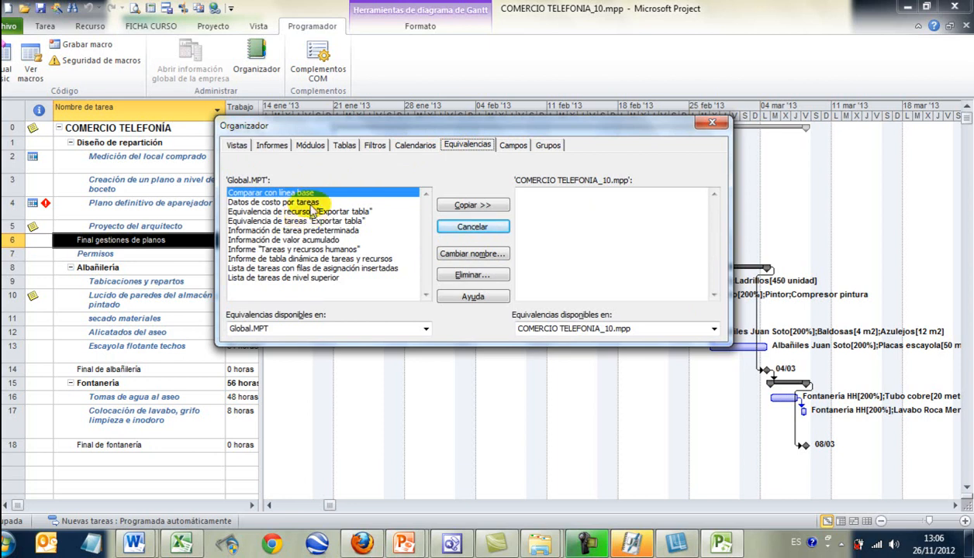
- Copy the Flujo de caja personalizado report from COMERCIO TELEFONIA_10.mpp to Global.MPT
left_click(276, 147)
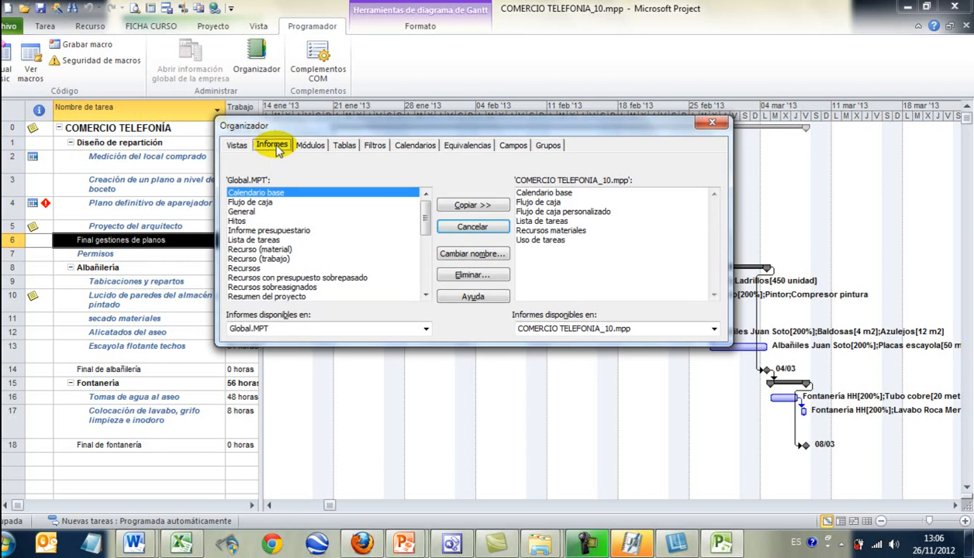
left_click(548, 213)
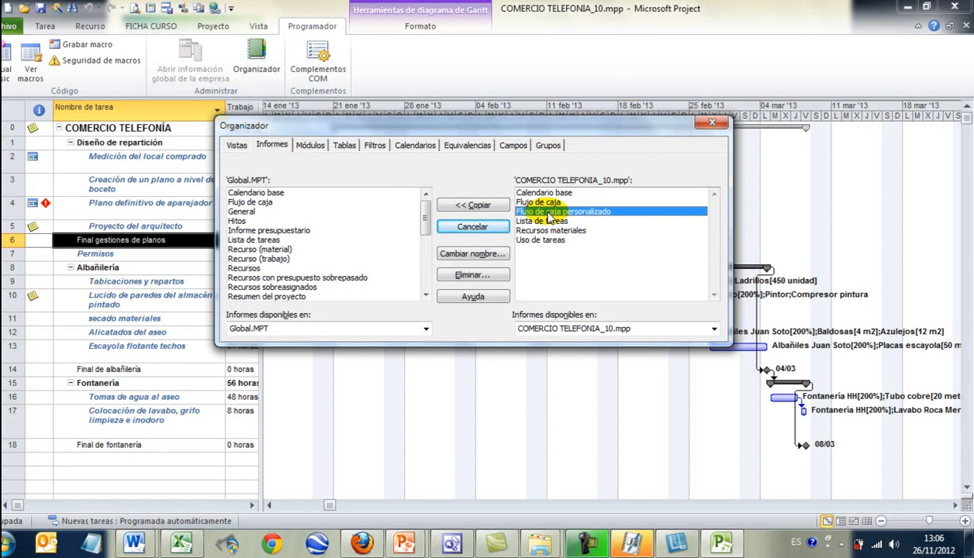
left_click(549, 232)
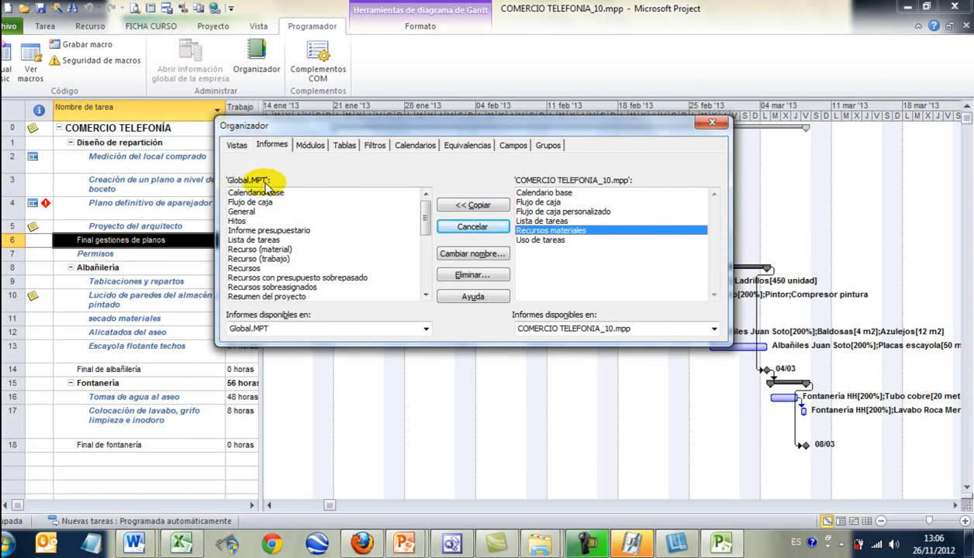
left_click(541, 213)
left_click(462, 206)
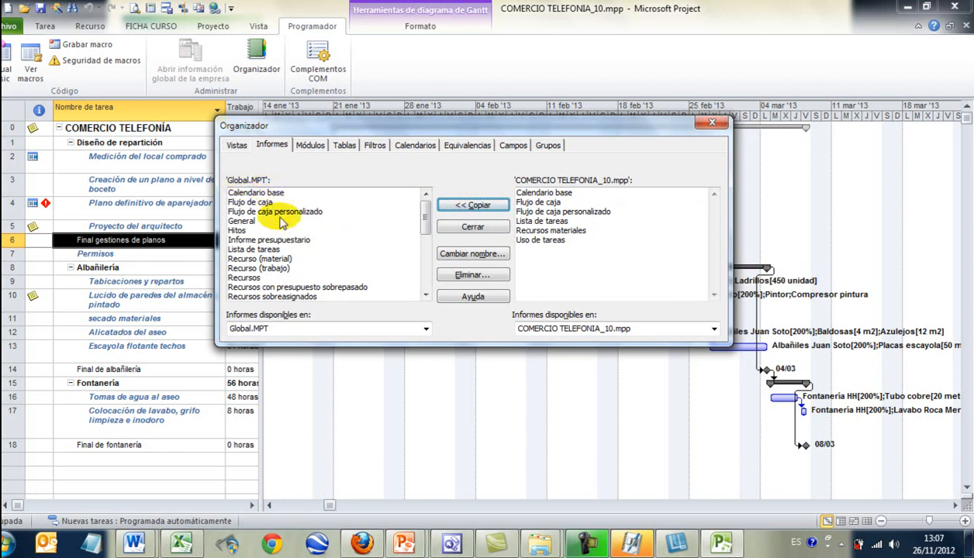
left_click(559, 214)
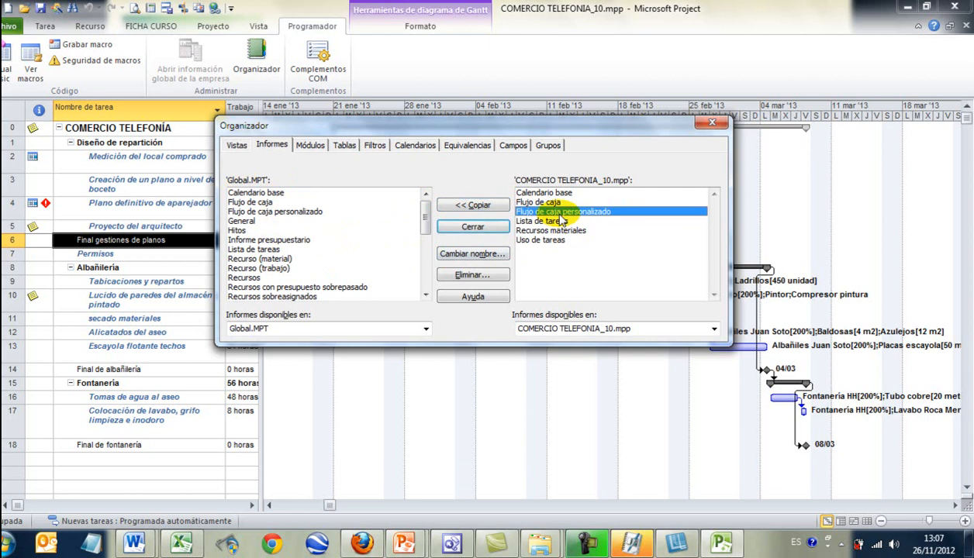
- Examine the Turno de noche calendar entries in both files' Organizer lists, then close the Organizer
left_click(407, 145)
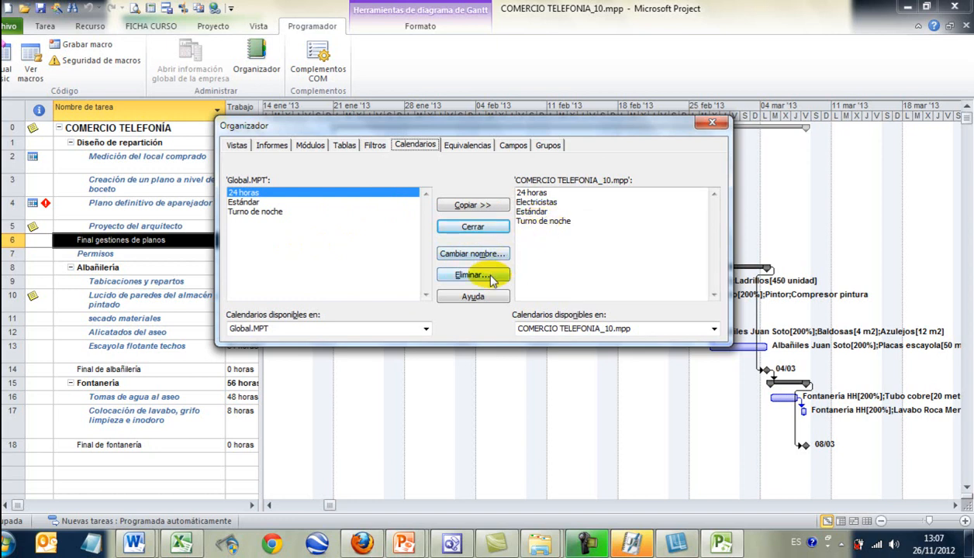
left_click(543, 223)
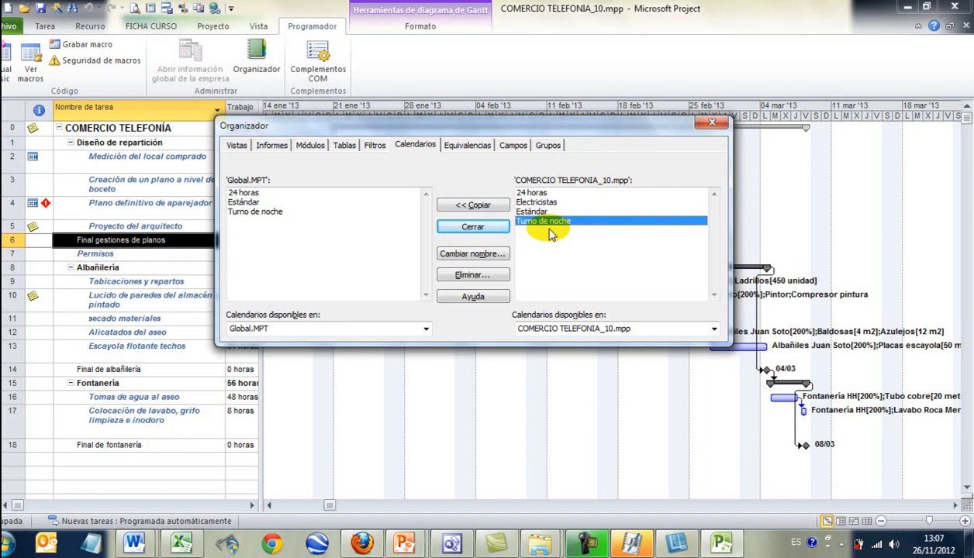
left_click(261, 212)
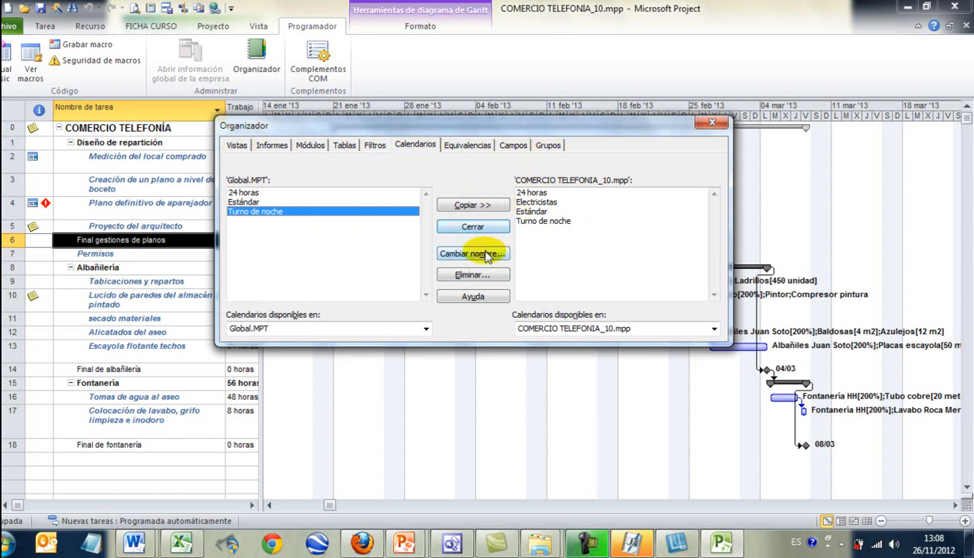
left_click_drag(522, 127, 576, 142)
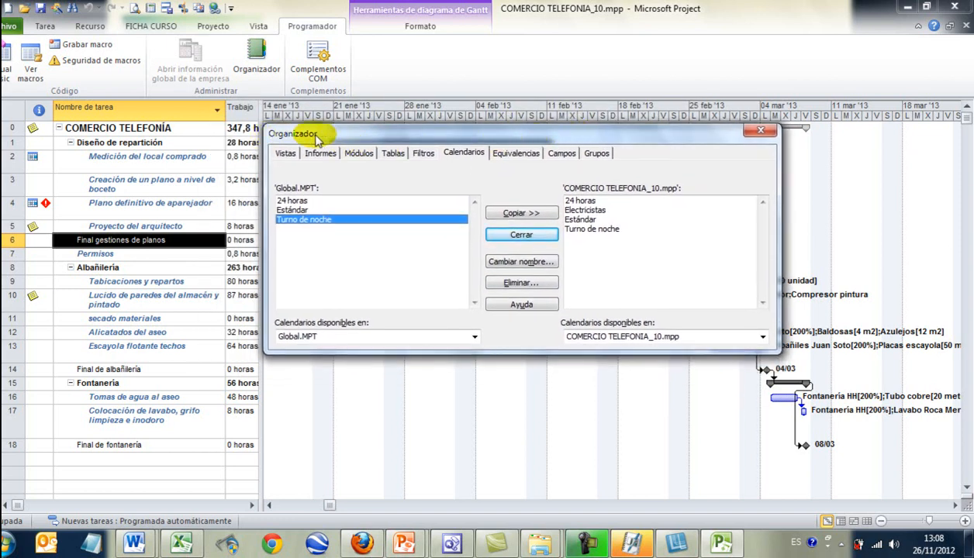
left_click(759, 131)
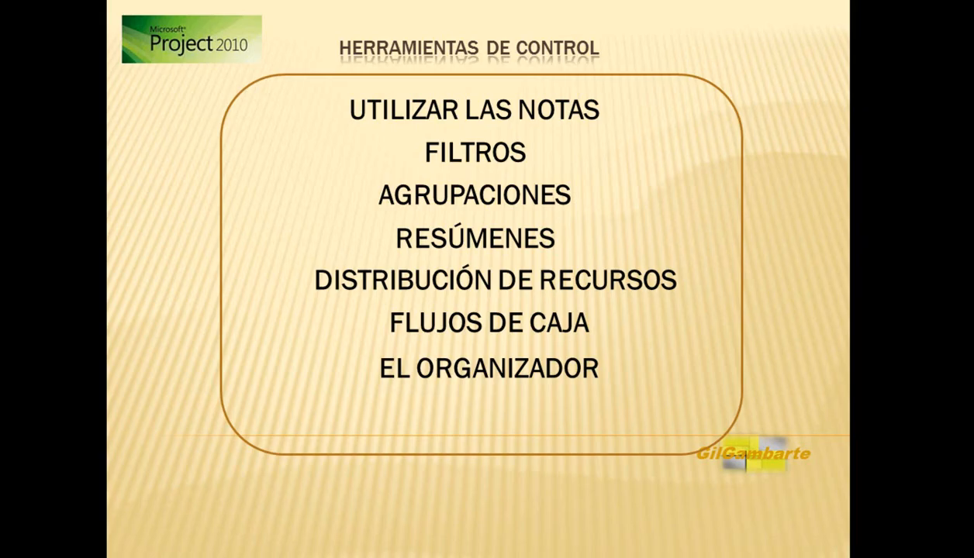
- Return from the slides to Project, apply the Costo table to the Gantt chart and widen the table area past the Costo total column
key("Right")
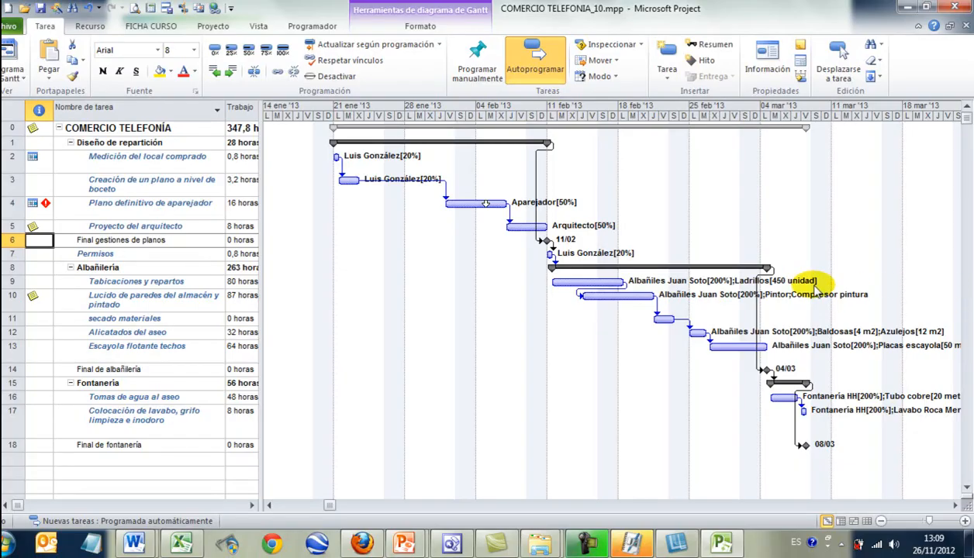
left_click_drag(261, 252, 378, 248)
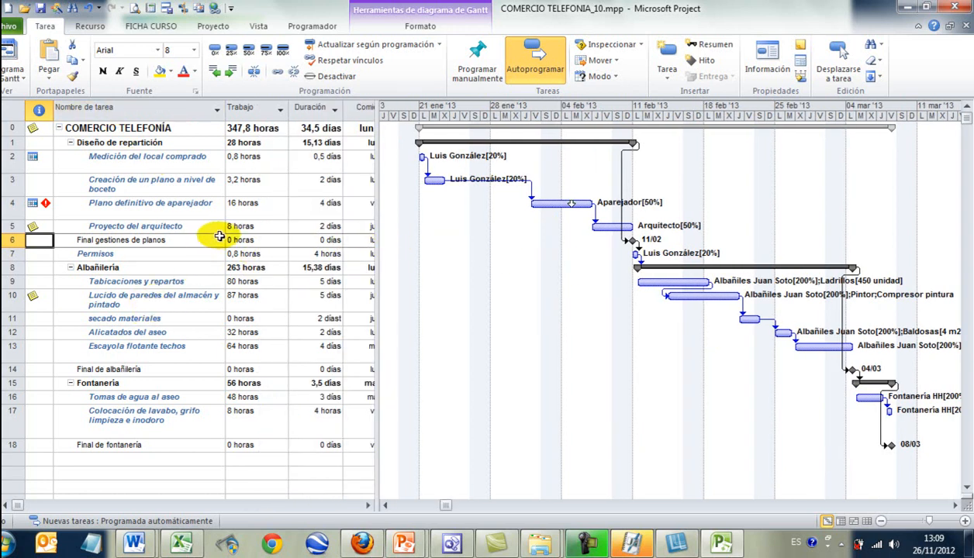
left_click(258, 26)
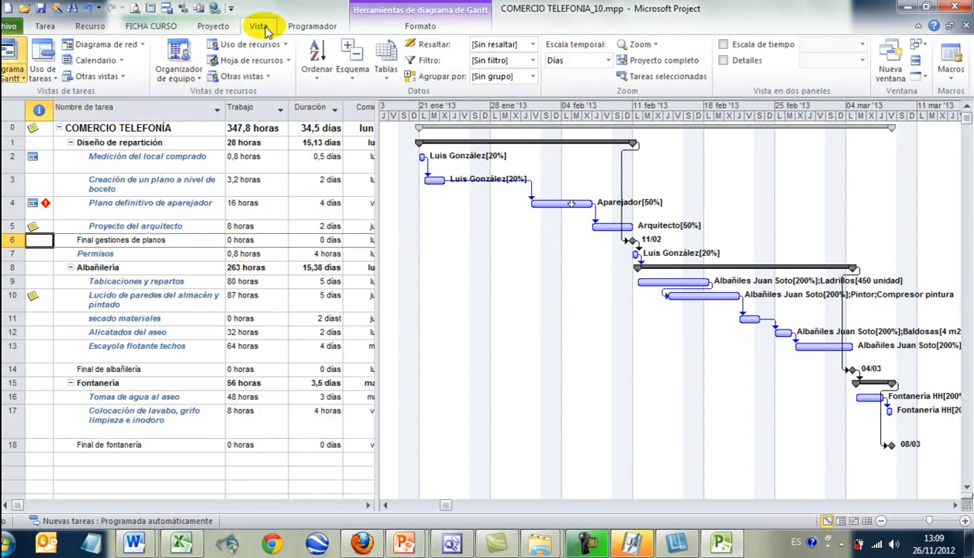
left_click(386, 62)
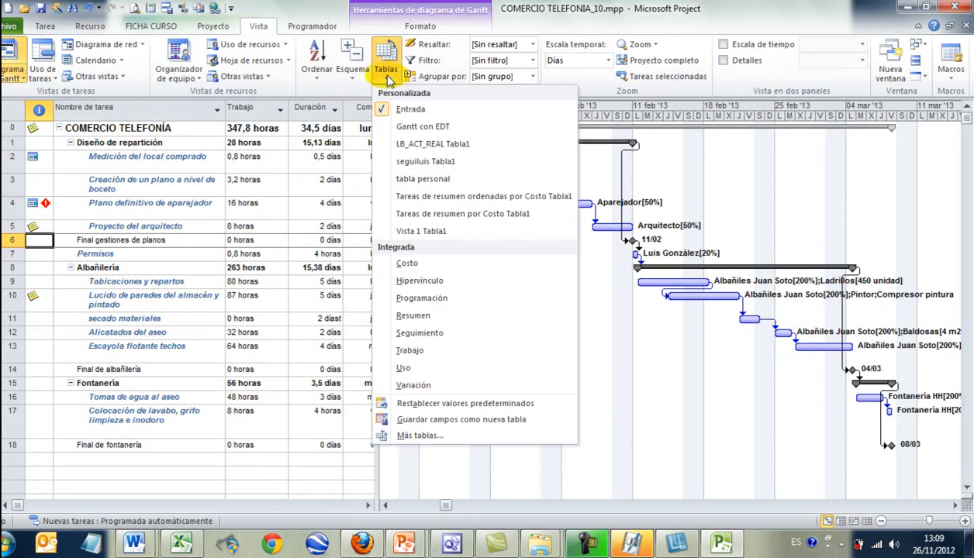
left_click(405, 263)
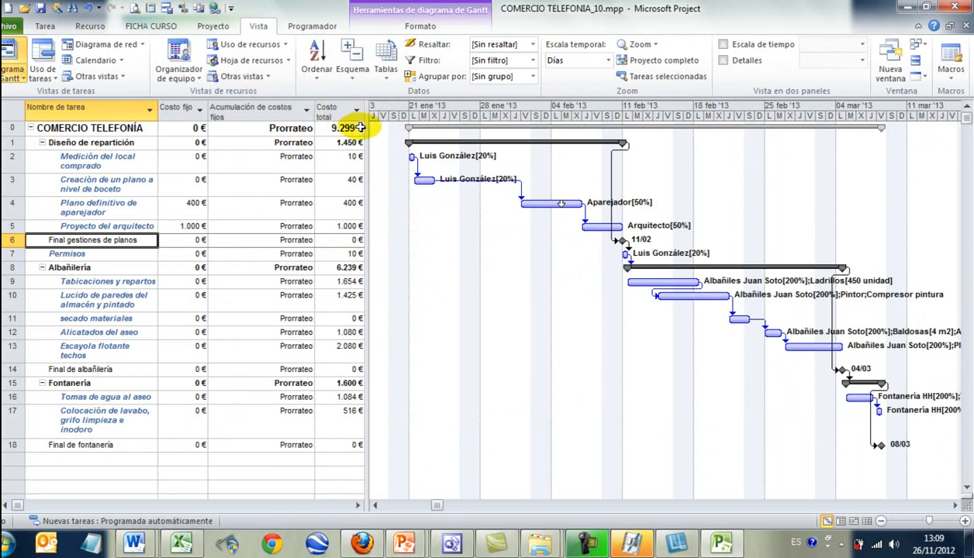
left_click_drag(370, 128, 395, 130)
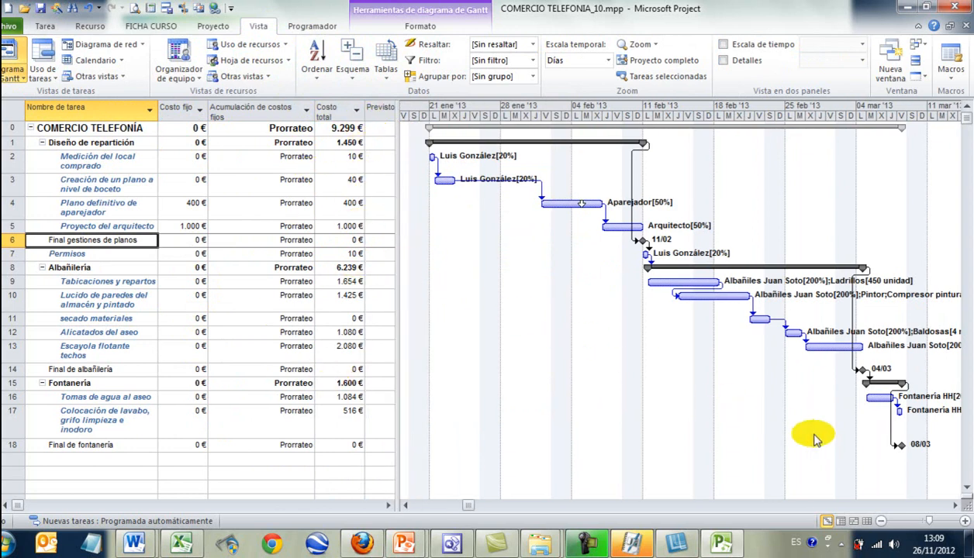
- Split the Gantt view, display the Gráfico de recursos in the lower pane and set it to chart Costo
double_click(965, 496)
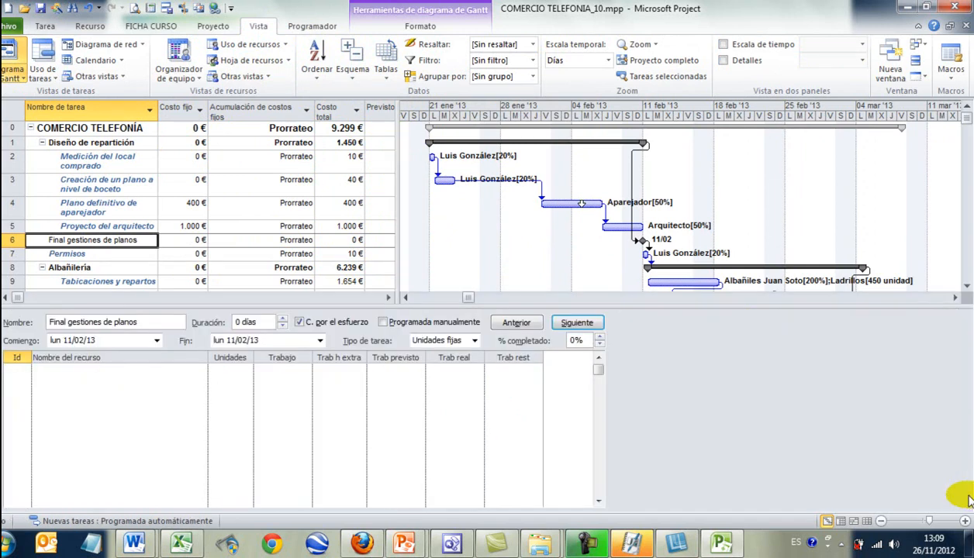
left_click(698, 358)
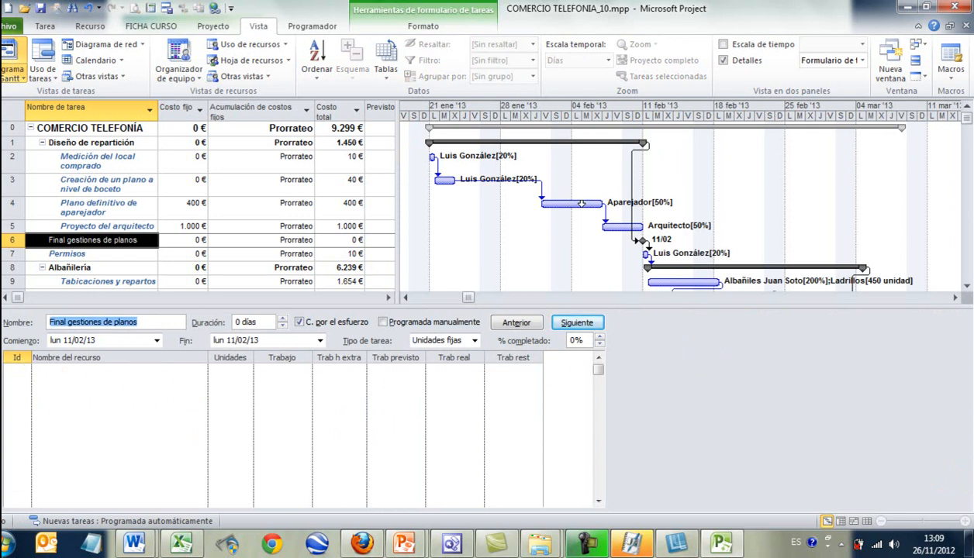
left_click(12, 78)
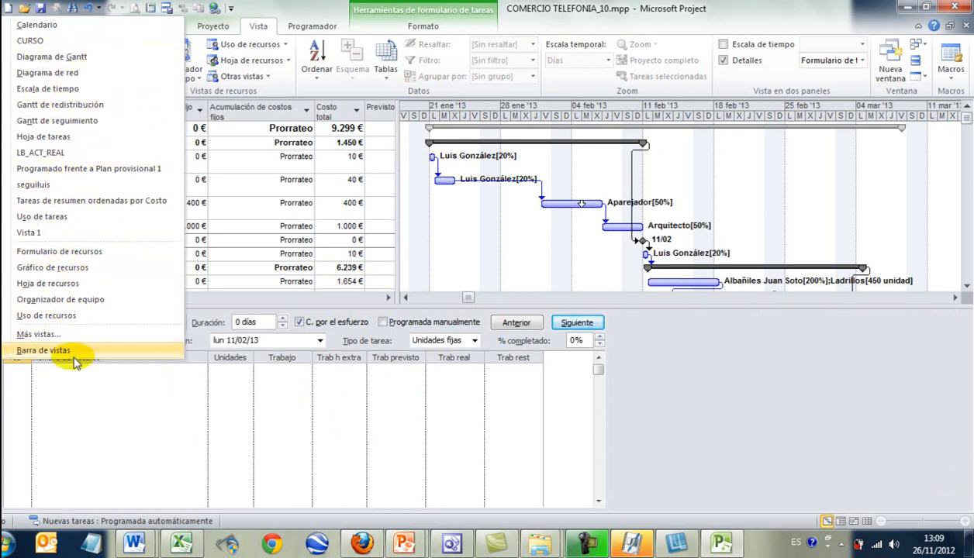
left_click(74, 270)
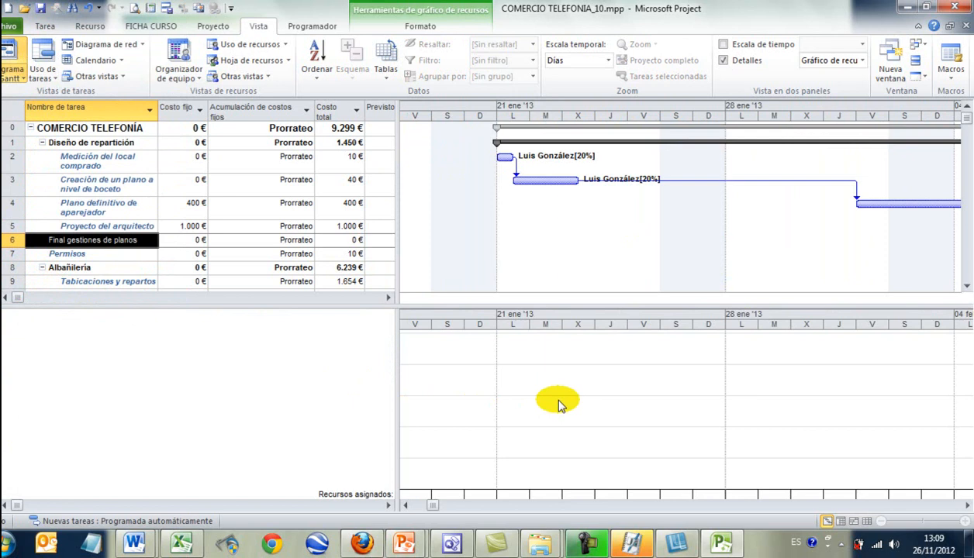
right_click(560, 405)
left_click(603, 309)
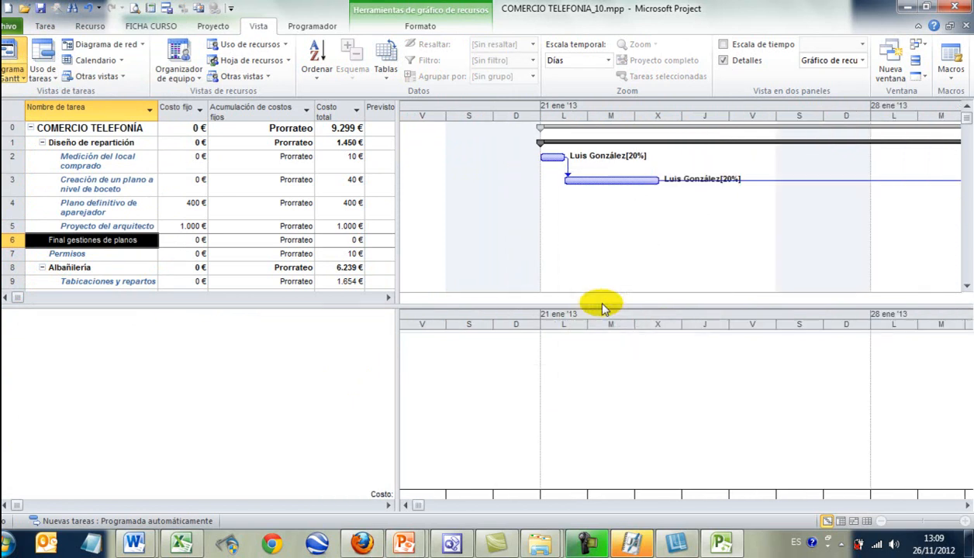
- Check the cost graph of the resources assigned to Proyecto del arquitecto and Plano definitivo de aparejador
left_click(115, 241)
left_click(116, 226)
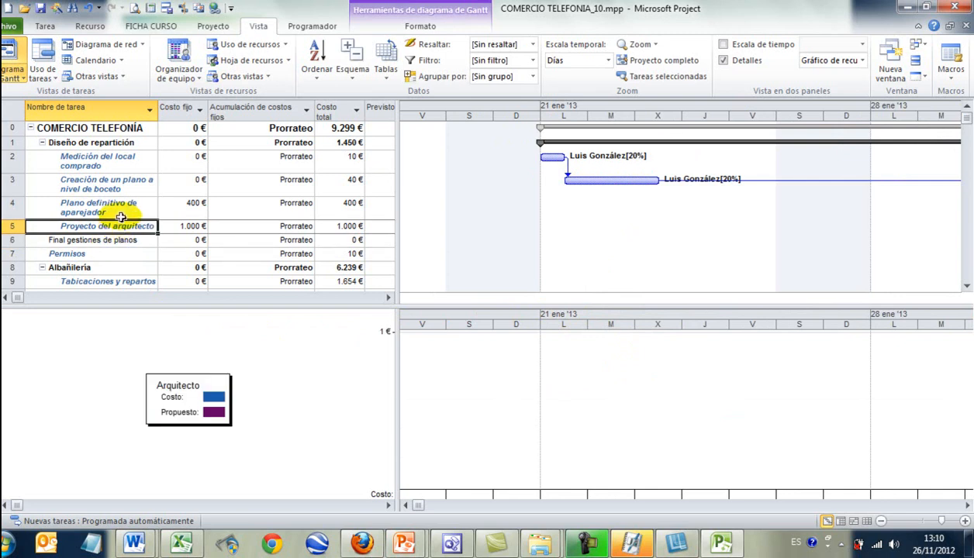
left_click(117, 206)
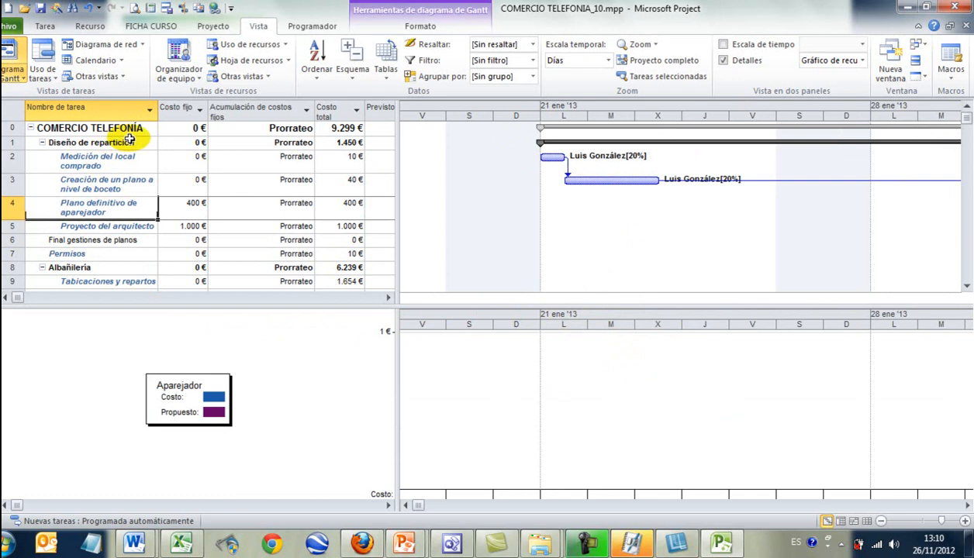
- Bring the Ladrillos cost bars of Tabicaciones y repartos into view in the resource graph and change the graph to Costo acumulado
left_click(108, 281)
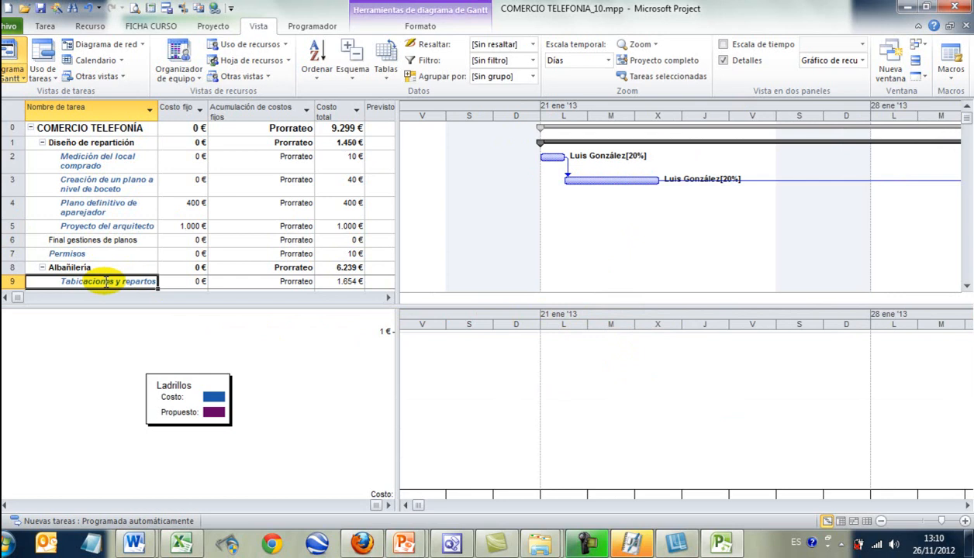
key("ctrl+shift+F5")
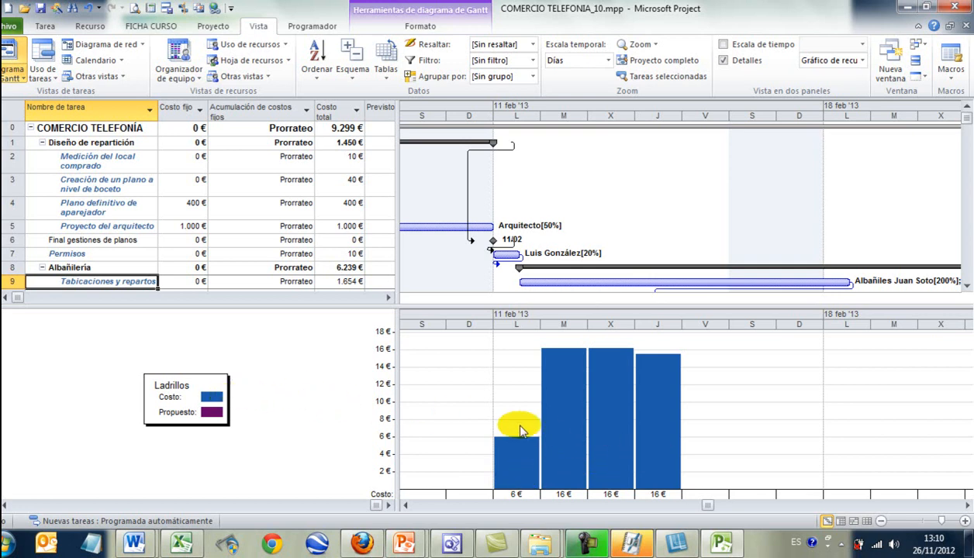
right_click(703, 377)
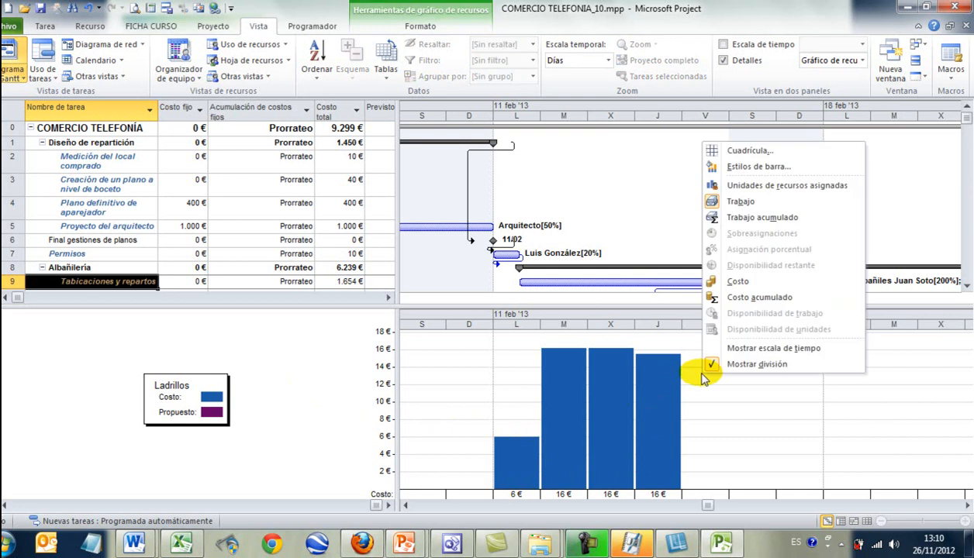
left_click(735, 299)
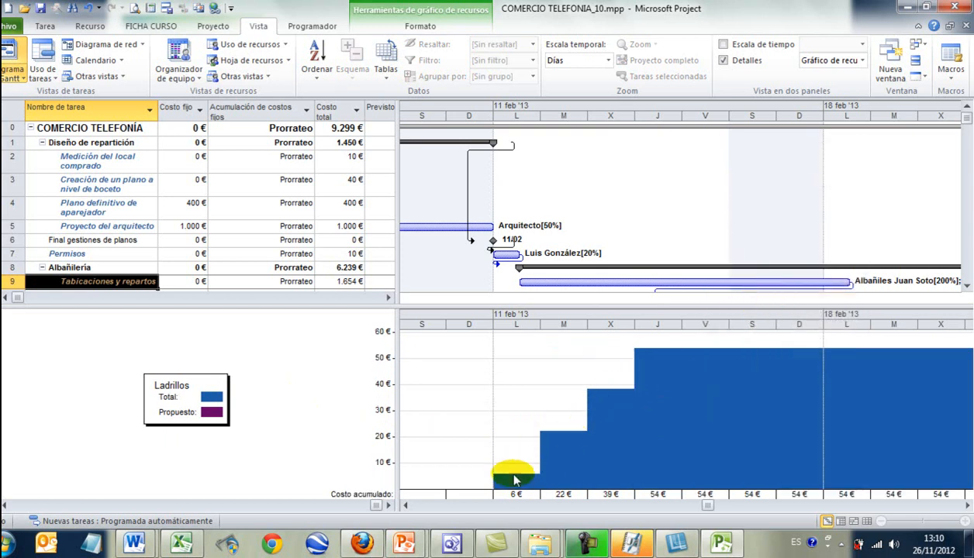